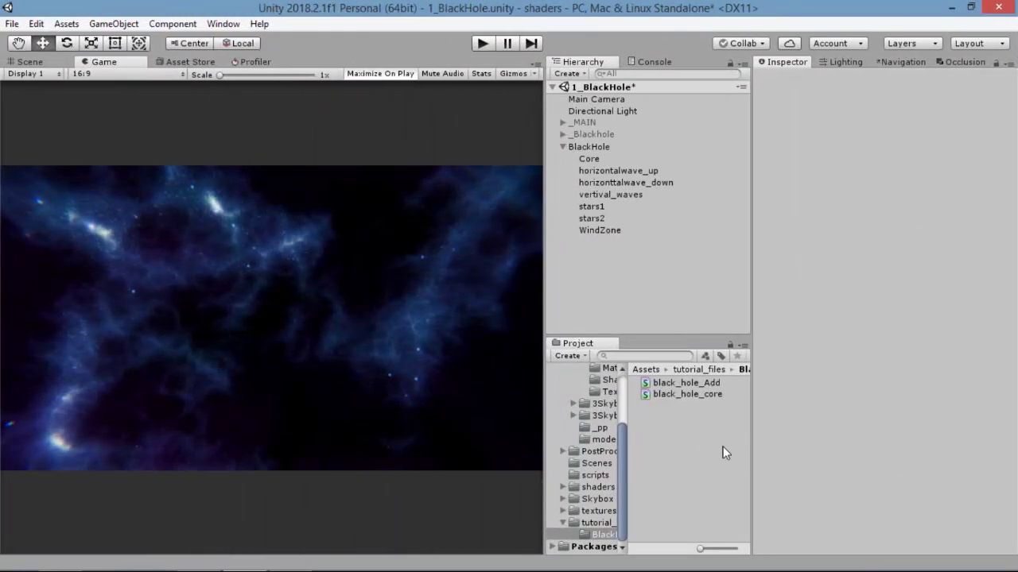
- Create a new material named core in the BlackHole_file folder
{"action": "right_click", "coordinate": [701, 443]}
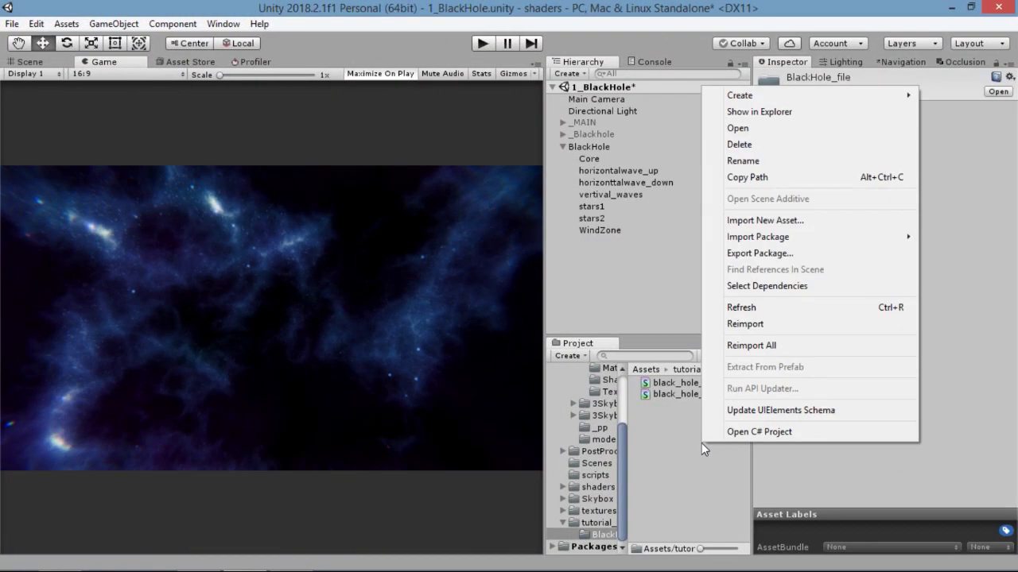
{"action": "mouse_move", "coordinate": [743, 95]}
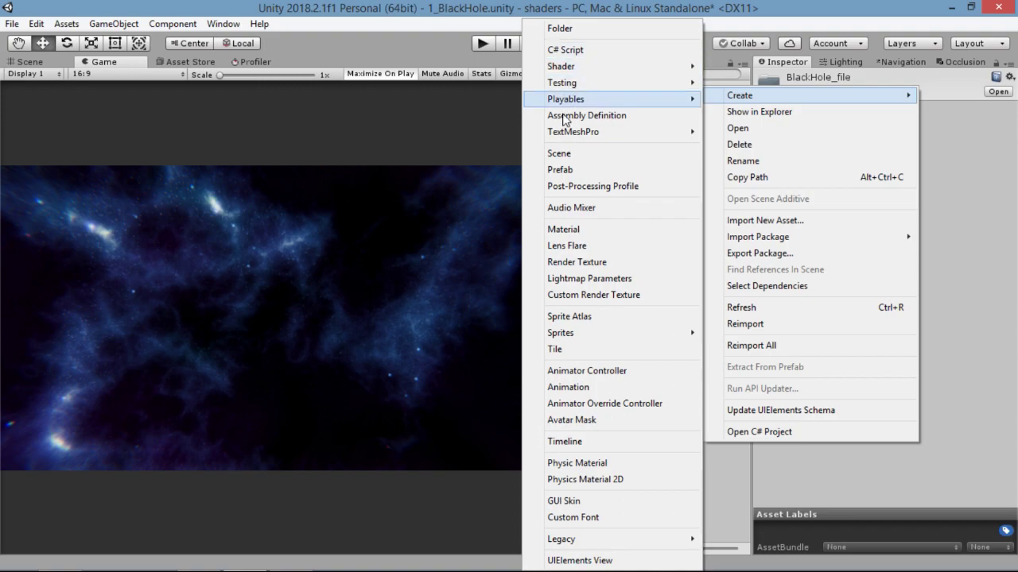
{"action": "left_click", "coordinate": [589, 229]}
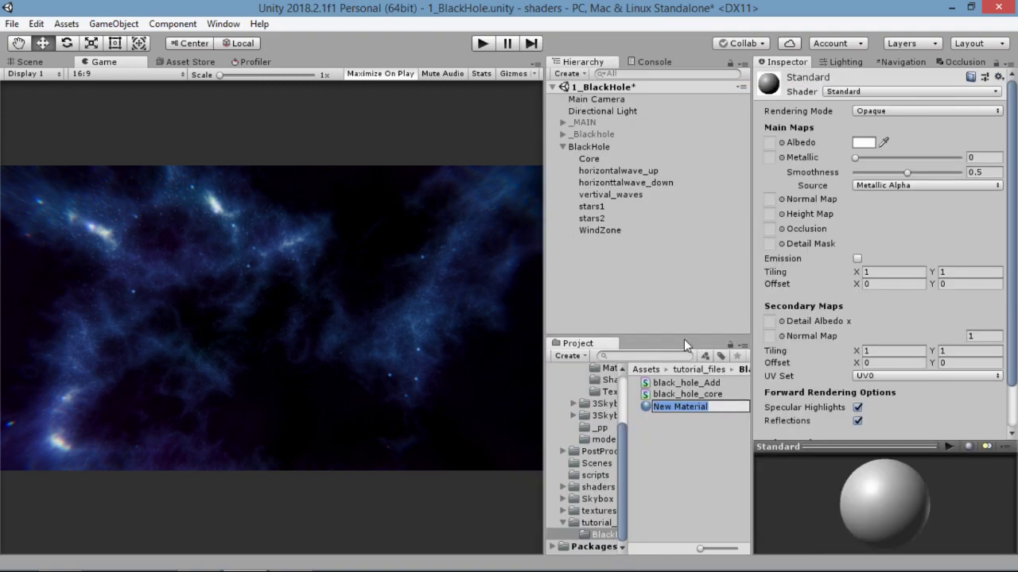
{"action": "type", "text": "core"}
{"action": "key", "text": "Return"}
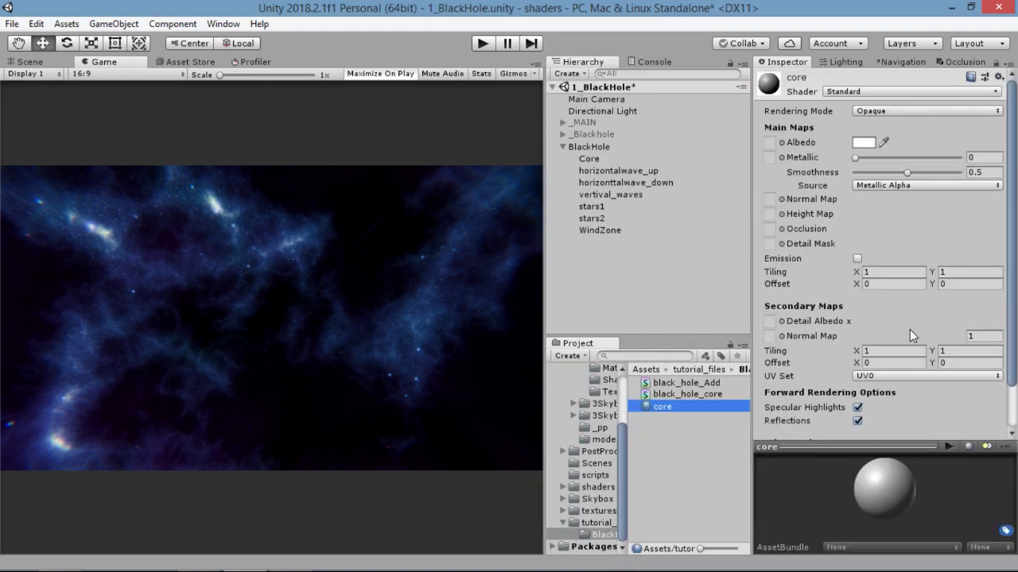
- Apply the Unlit/blackhole/black_hole_core shader to the core material
{"action": "left_click", "coordinate": [882, 91]}
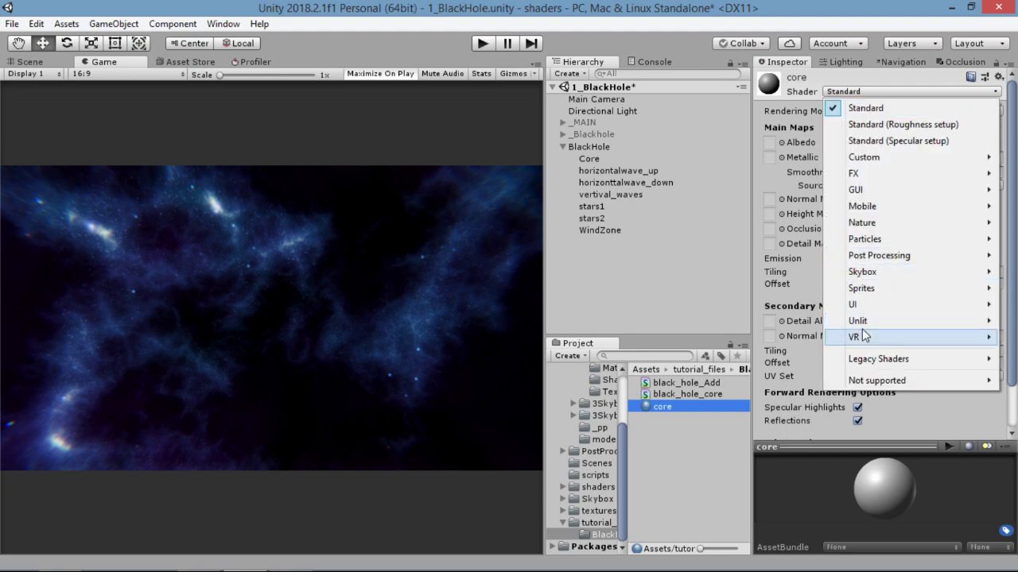
{"action": "mouse_move", "coordinate": [863, 321]}
{"action": "mouse_move", "coordinate": [737, 394]}
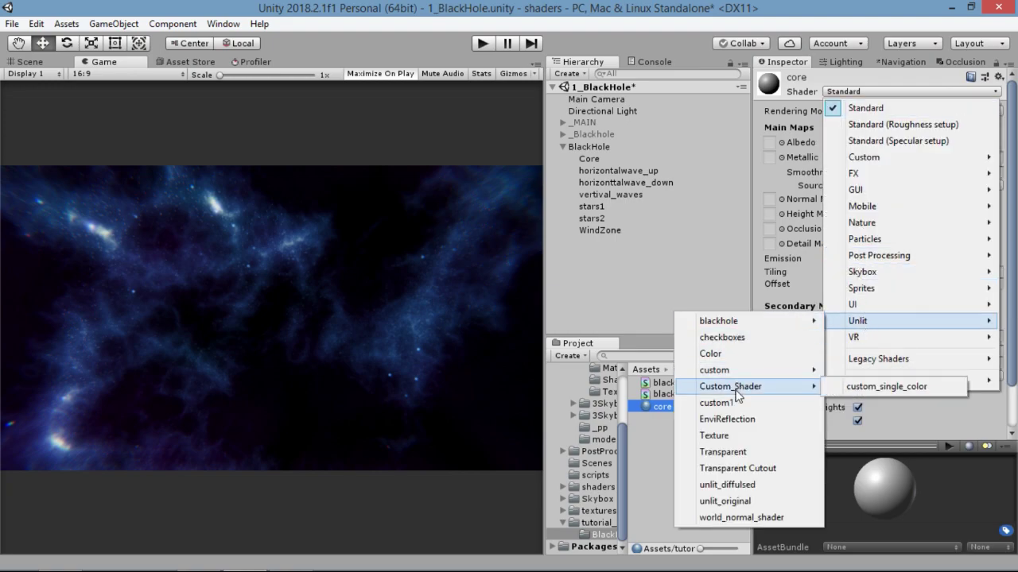
{"action": "mouse_move", "coordinate": [733, 321]}
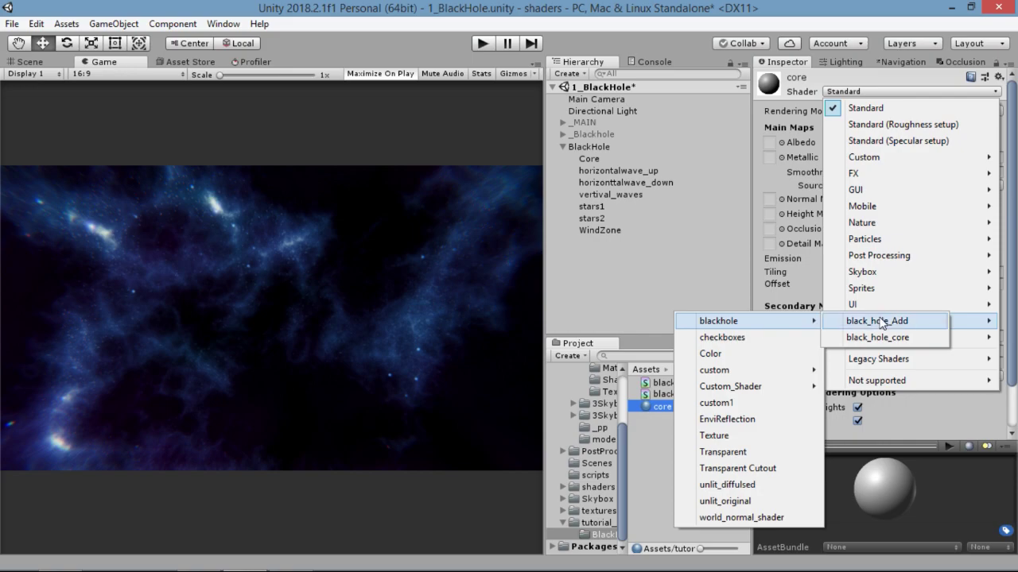
{"action": "left_click", "coordinate": [881, 339]}
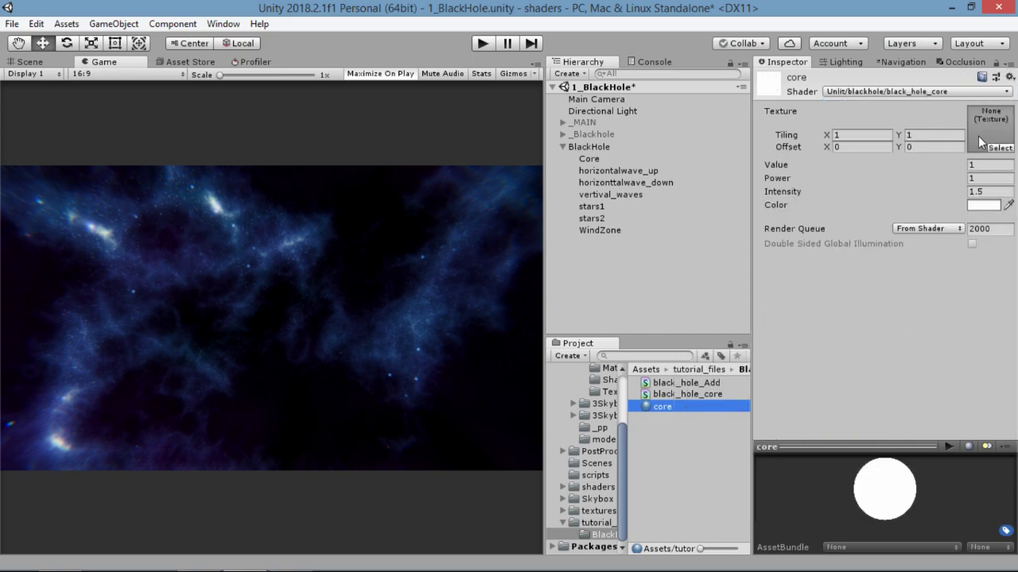
- Set the core material's Value to 1.4, Power to 1.5, Intensity to 1.8 and its color to black
{"action": "left_click", "coordinate": [990, 166]}
{"action": "type", "text": "1.4"}
{"action": "left_click", "coordinate": [985, 177]}
{"action": "type", "text": "1.5"}
{"action": "left_click", "coordinate": [992, 193]}
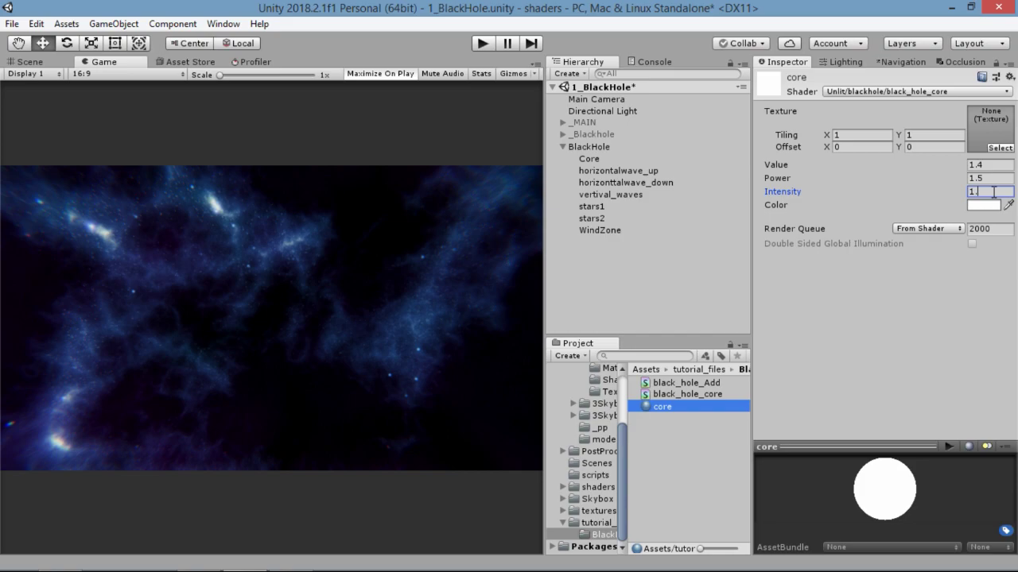
{"action": "left_click", "coordinate": [979, 203]}
{"action": "left_click_drag", "start_coordinate": [660, 185], "coordinate": [556, 298]}
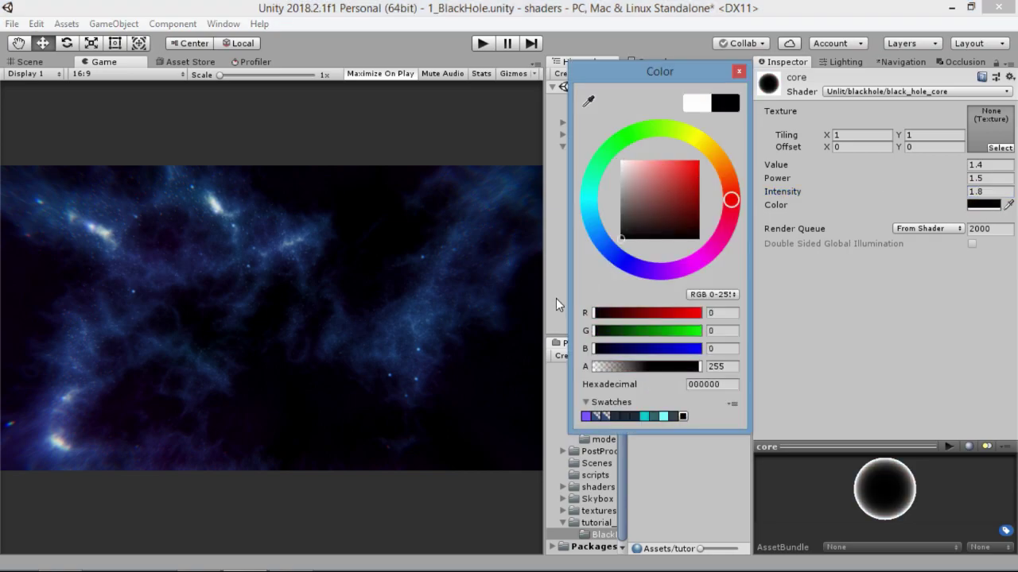
{"action": "left_click", "coordinate": [737, 72]}
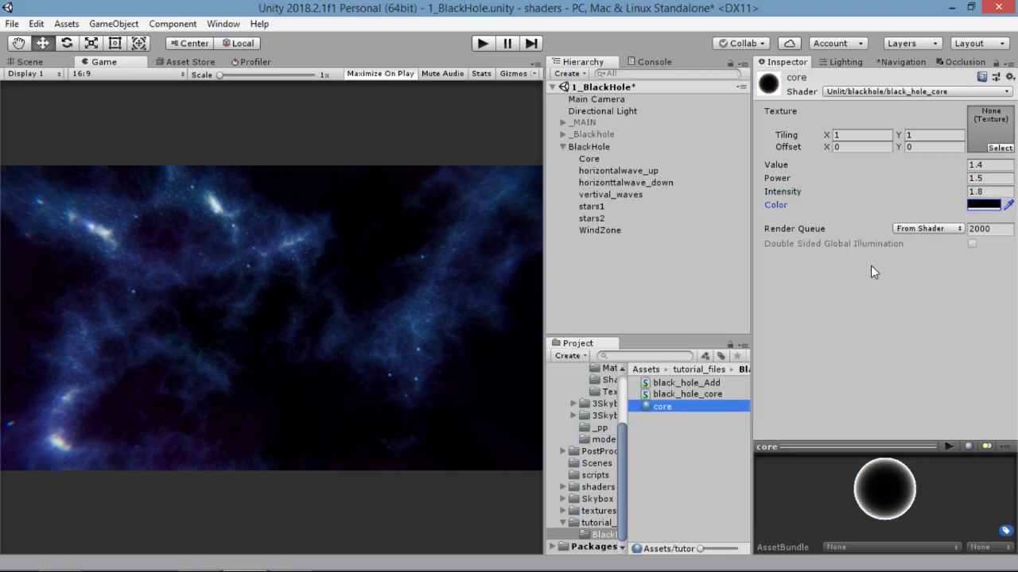
- Create a second material named waves in the BlackHole_file folder
{"action": "left_click", "coordinate": [680, 434]}
{"action": "right_click", "coordinate": [679, 434]}
{"action": "mouse_move", "coordinate": [751, 92]}
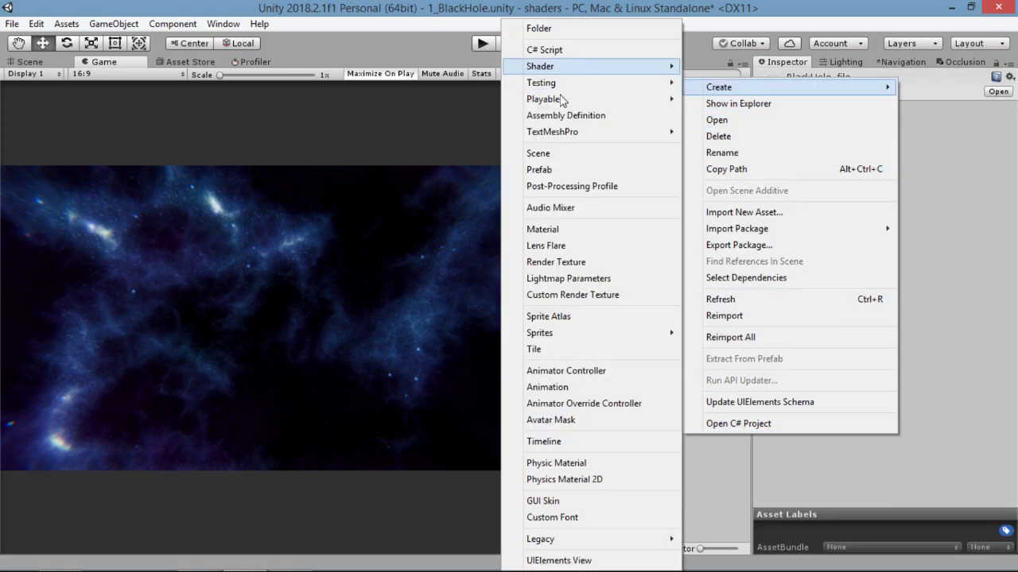
{"action": "left_click", "coordinate": [544, 229]}
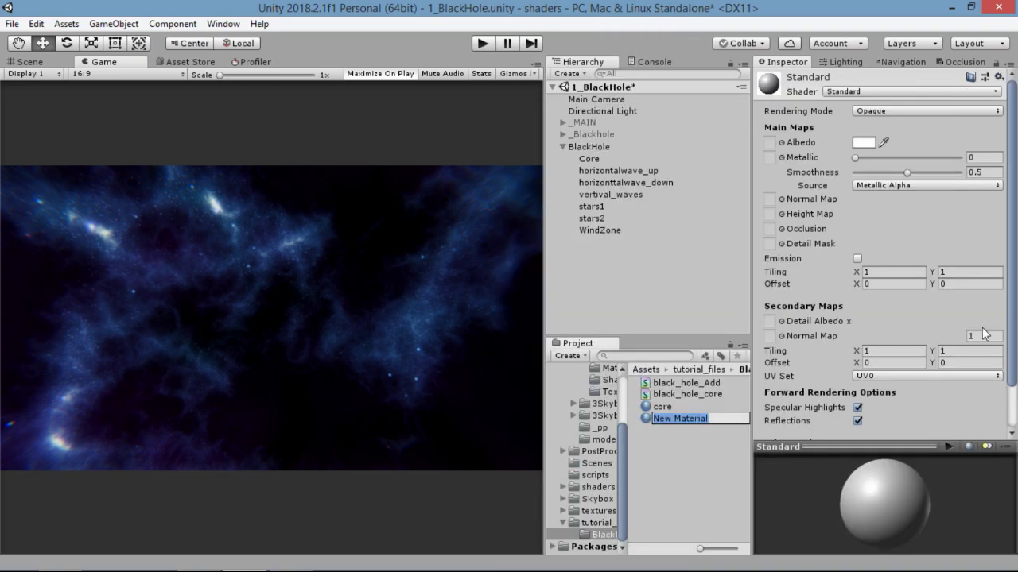
{"action": "type", "text": "waves"}
{"action": "key", "text": "Return"}
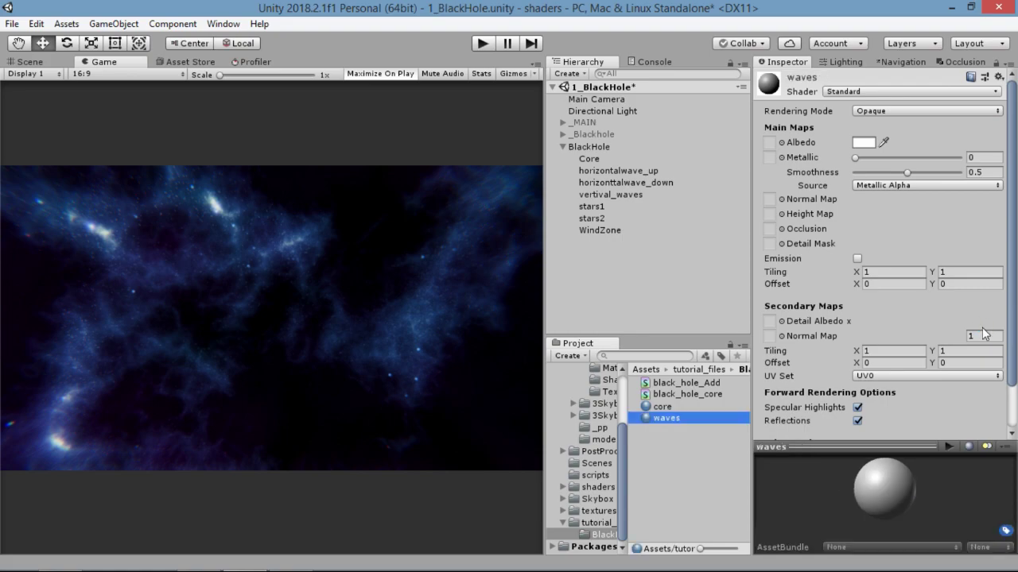
- Apply the Unlit/blackhole/black_hole_Add shader to the waves material and assign TEX_Waves as its texture
{"action": "left_click", "coordinate": [894, 92]}
{"action": "mouse_move", "coordinate": [851, 324]}
{"action": "mouse_move", "coordinate": [761, 321]}
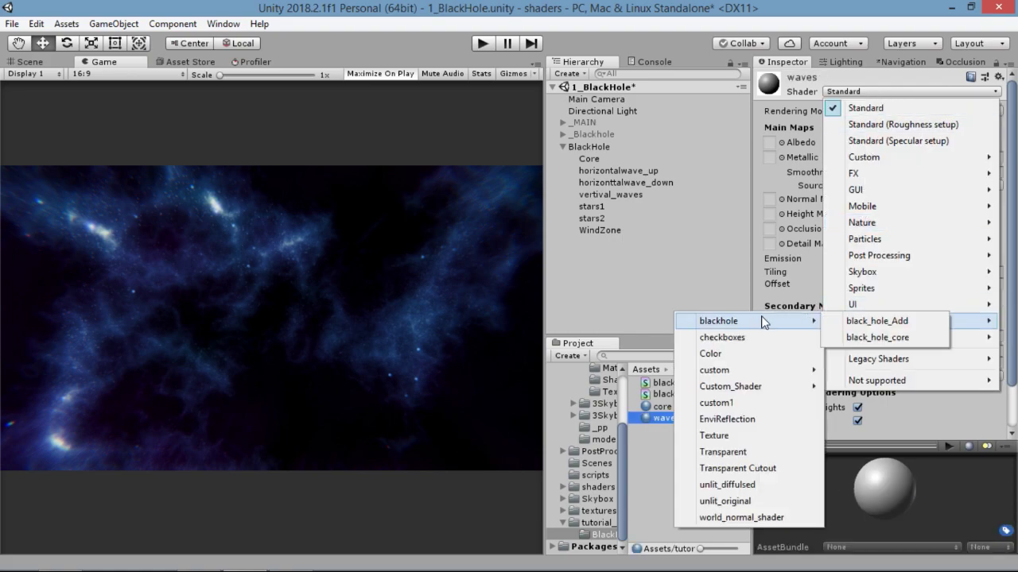
{"action": "left_click", "coordinate": [875, 322]}
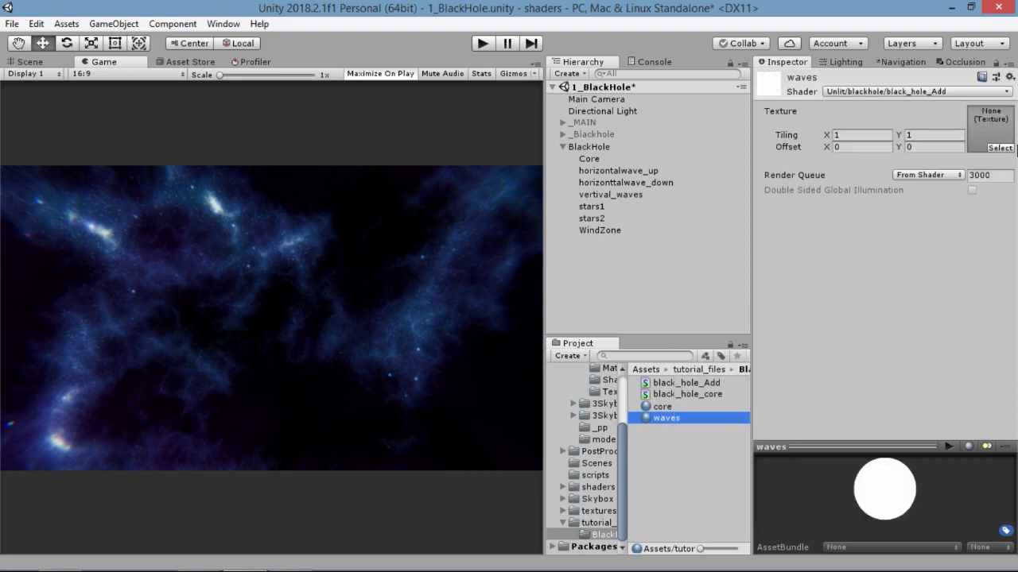
{"action": "left_click", "coordinate": [995, 148]}
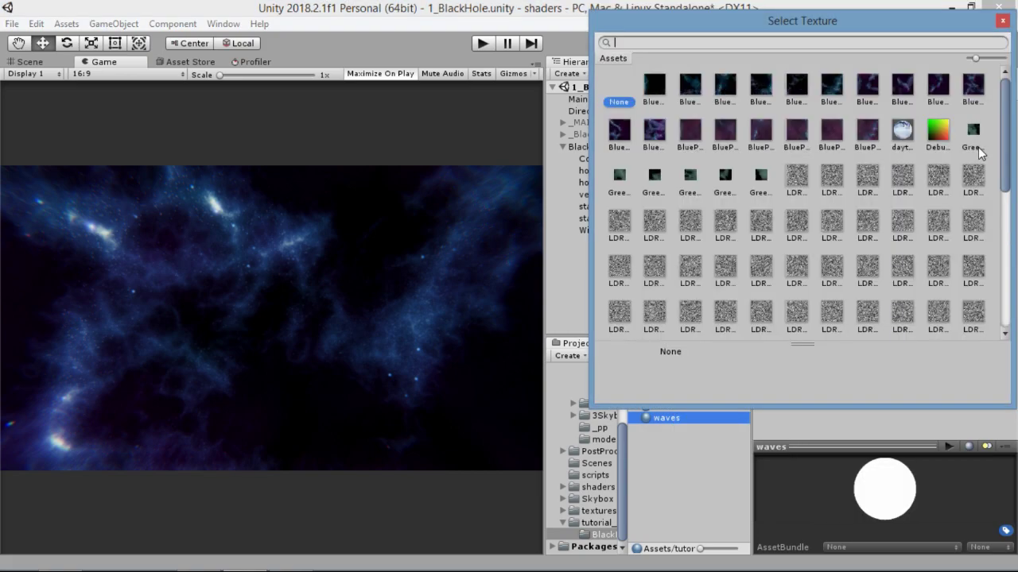
{"action": "left_click_drag", "start_coordinate": [1006, 143], "coordinate": [994, 266]}
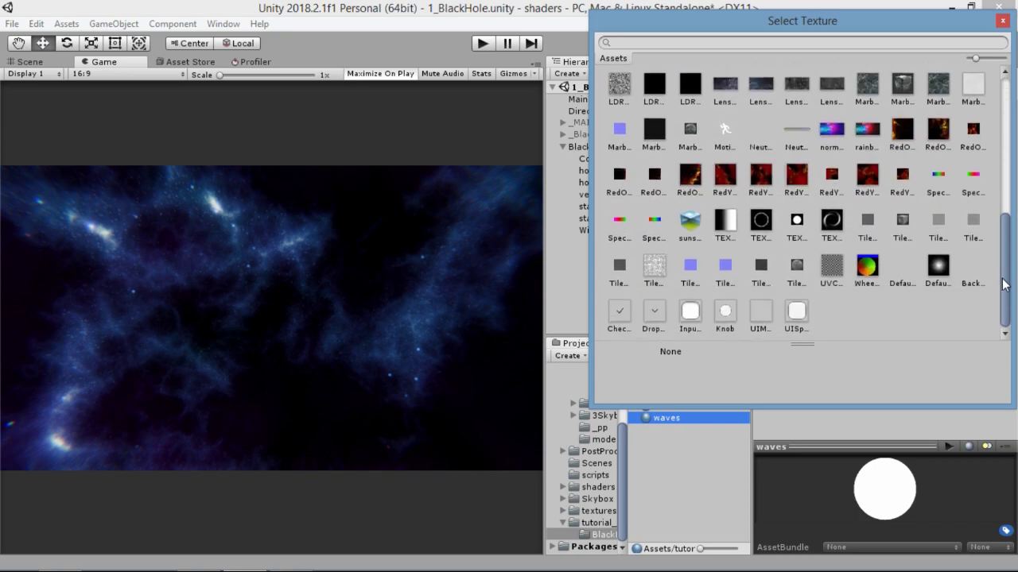
{"action": "left_click", "coordinate": [835, 225]}
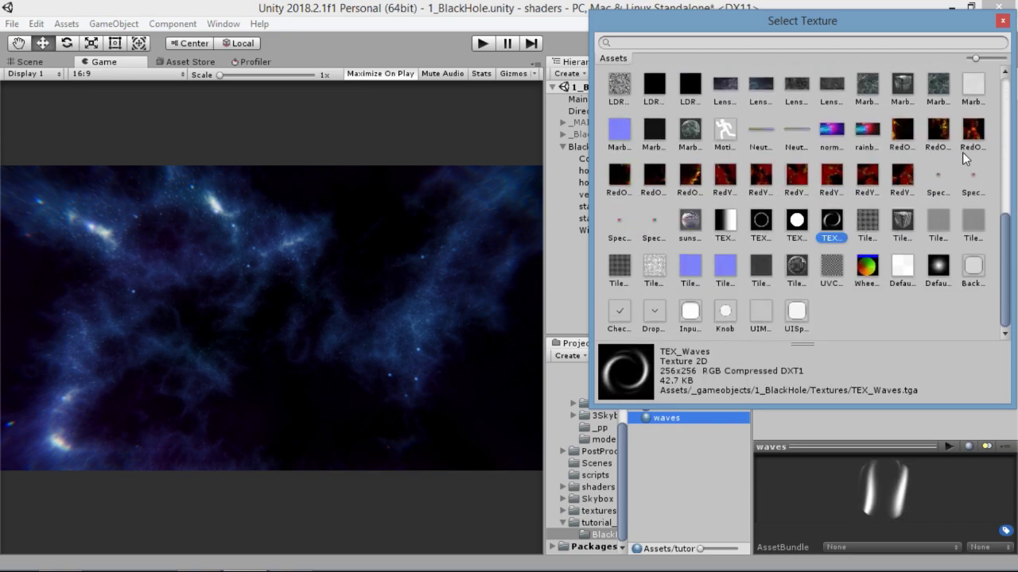
{"action": "left_click", "coordinate": [1002, 21]}
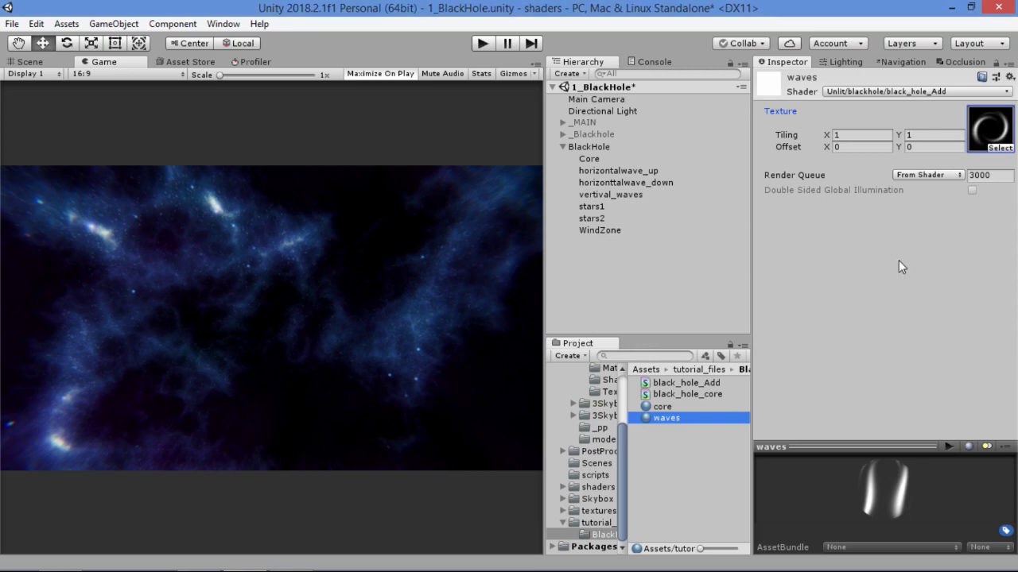
- Create a third material named stars in the BlackHole_file folder
{"action": "left_click", "coordinate": [668, 457]}
{"action": "right_click", "coordinate": [667, 455]}
{"action": "mouse_move", "coordinate": [716, 108]}
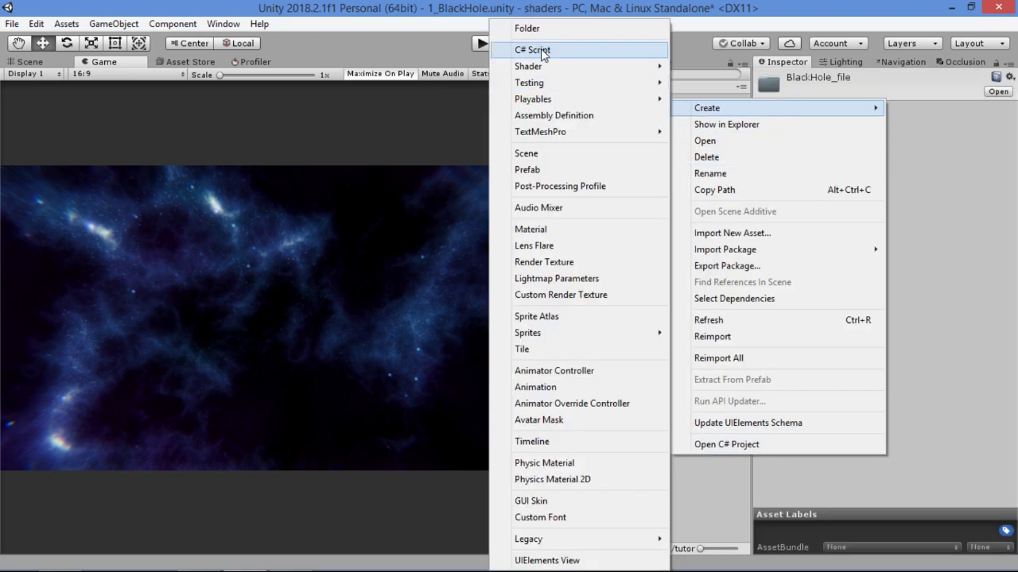
{"action": "left_click", "coordinate": [552, 226]}
{"action": "type", "text": "st"}
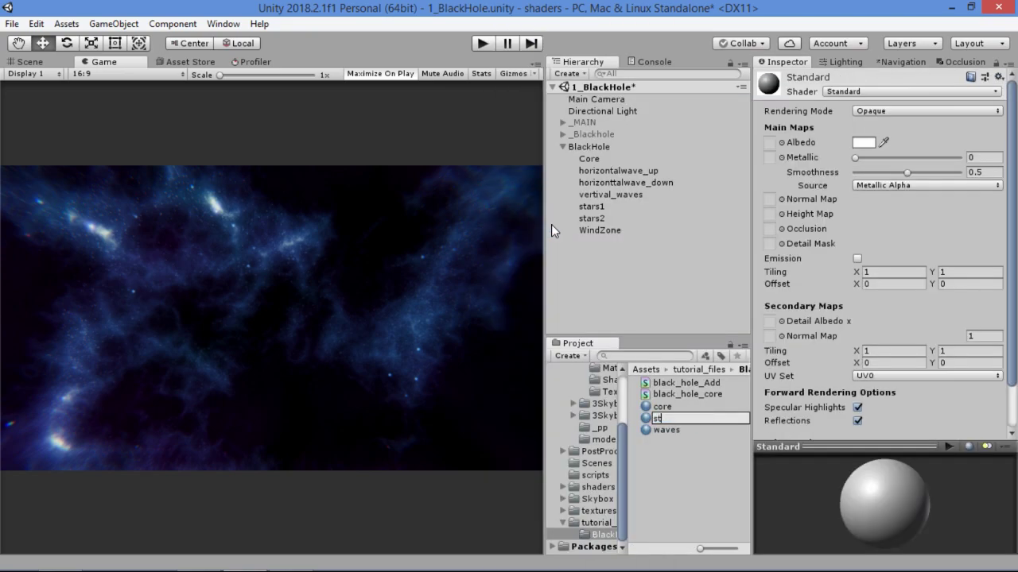
{"action": "type", "text": "ars"}
{"action": "key", "text": "Return"}
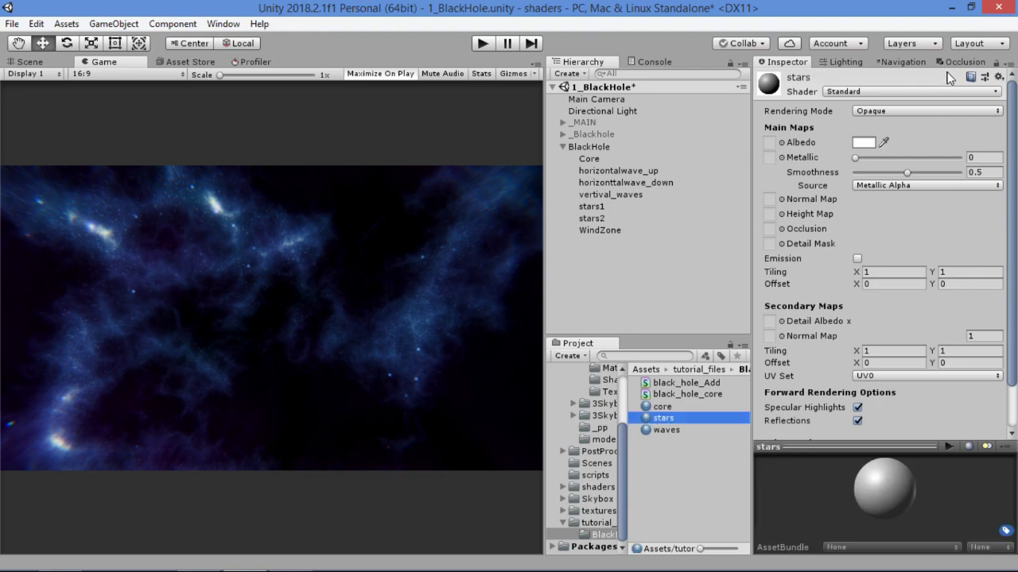
- Apply the Unlit/blackhole/black_hole_Add shader to the stars material and assign Default-Particle as its texture
{"action": "left_click", "coordinate": [911, 91]}
{"action": "mouse_move", "coordinate": [895, 326]}
{"action": "mouse_move", "coordinate": [795, 321]}
{"action": "left_click", "coordinate": [874, 326]}
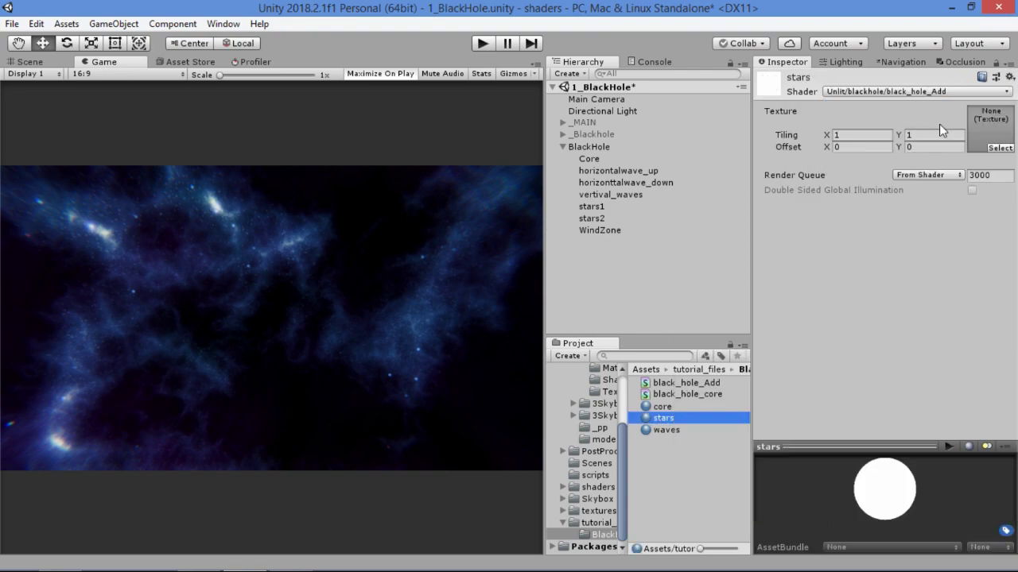
{"action": "left_click", "coordinate": [998, 154]}
{"action": "left_click_drag", "start_coordinate": [1003, 109], "coordinate": [1006, 288]}
{"action": "left_click", "coordinate": [942, 274]}
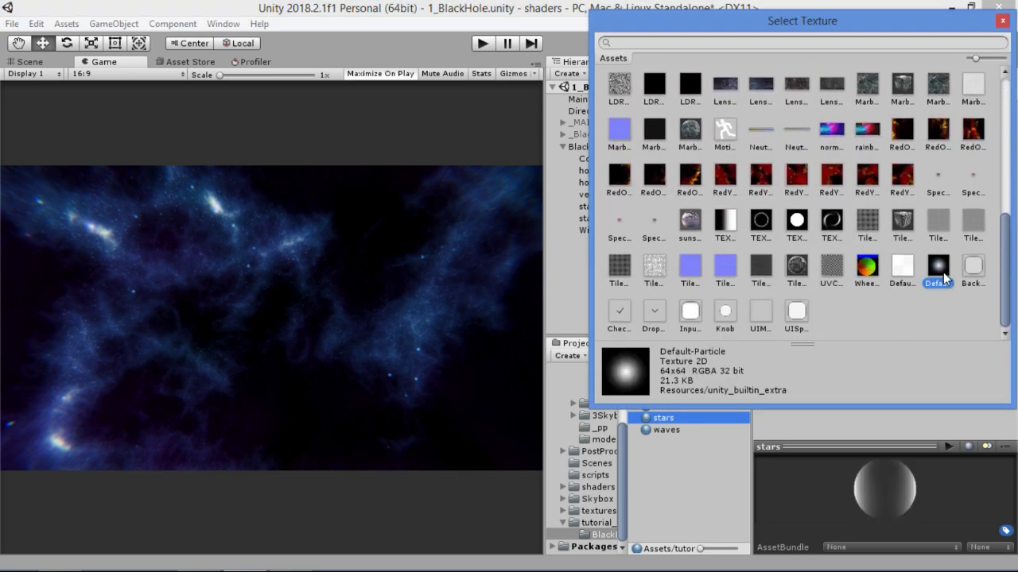
- Create a fourth material named rim in the BlackHole_file folder
{"action": "left_click", "coordinate": [676, 458]}
{"action": "right_click", "coordinate": [675, 458]}
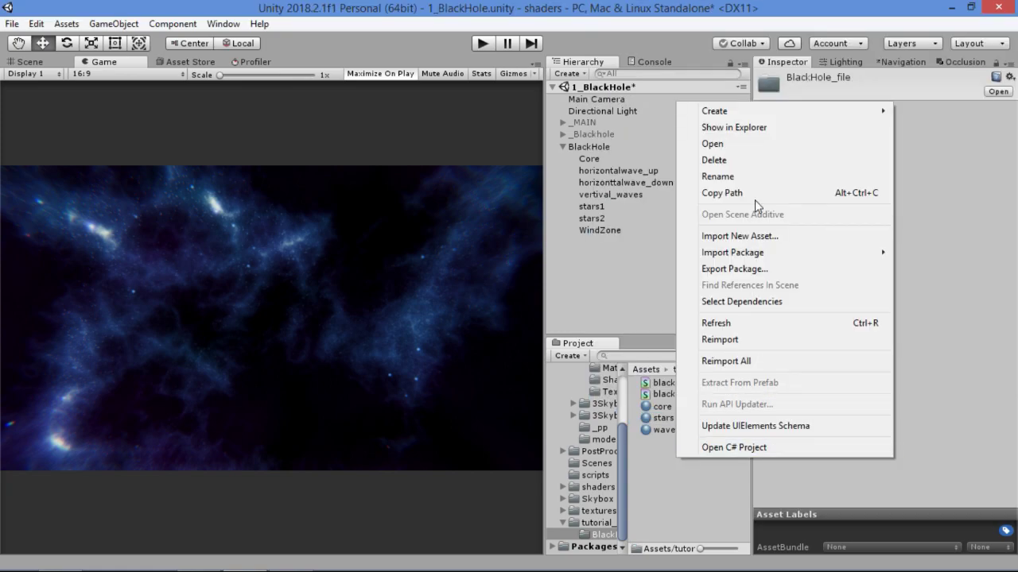
{"action": "mouse_move", "coordinate": [743, 114]}
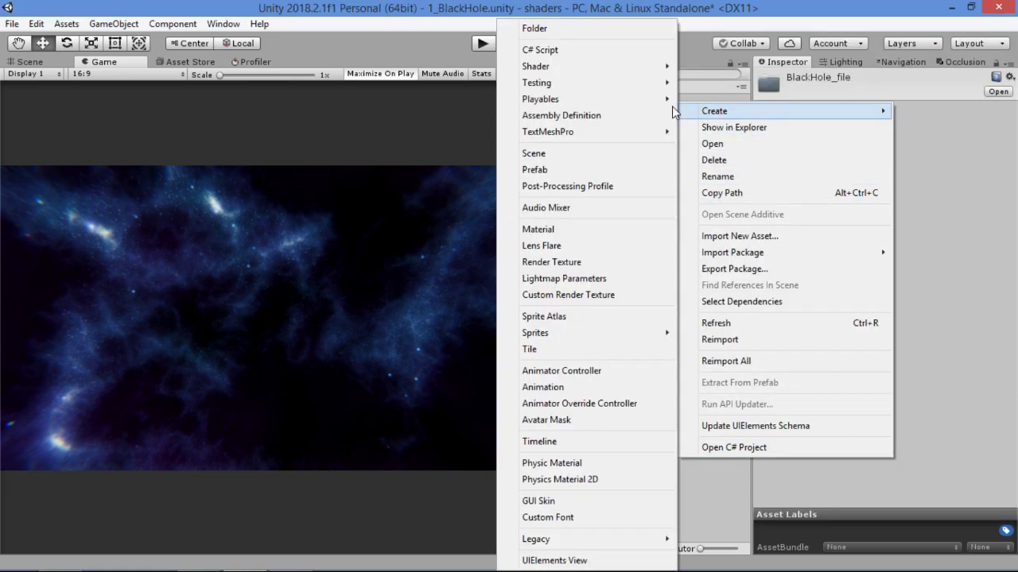
{"action": "left_click", "coordinate": [564, 230]}
{"action": "type", "text": "rim"}
{"action": "key", "text": "Return"}
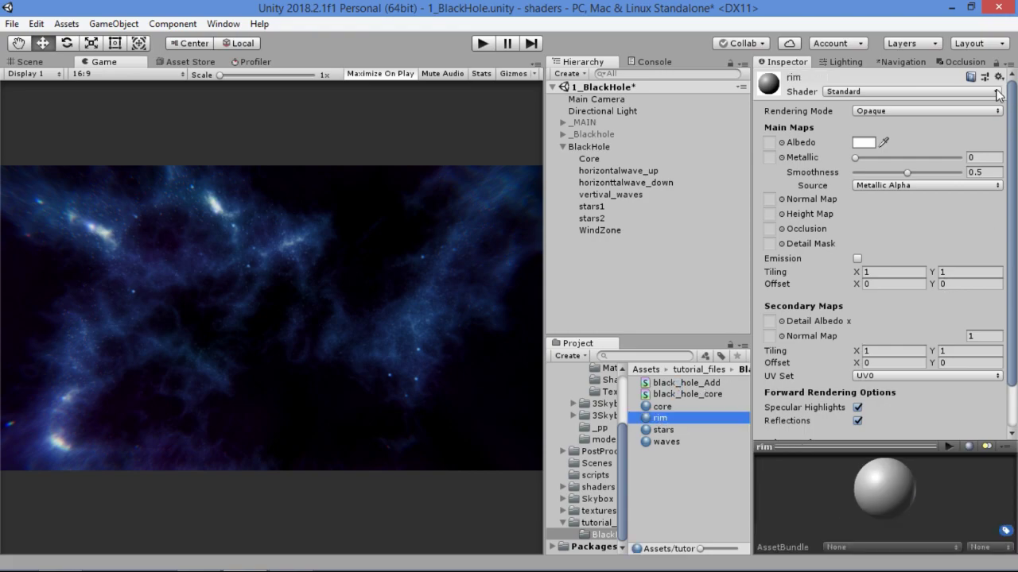
- Apply the Unlit/blackhole/black_hole_Add shader to the rim material and assign the thin even ring texture to it
{"action": "left_click", "coordinate": [938, 94]}
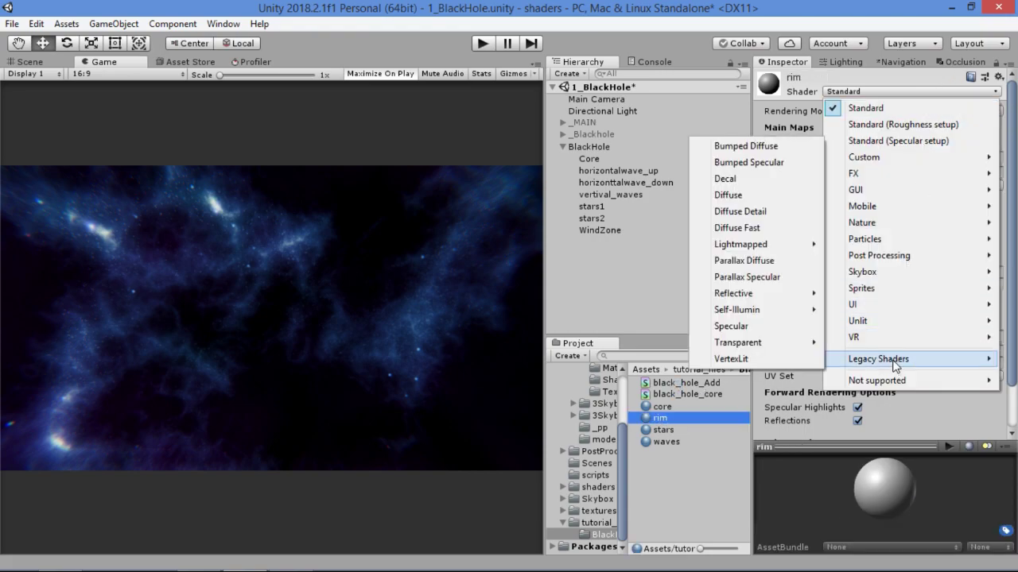
{"action": "mouse_move", "coordinate": [919, 319]}
{"action": "mouse_move", "coordinate": [742, 322]}
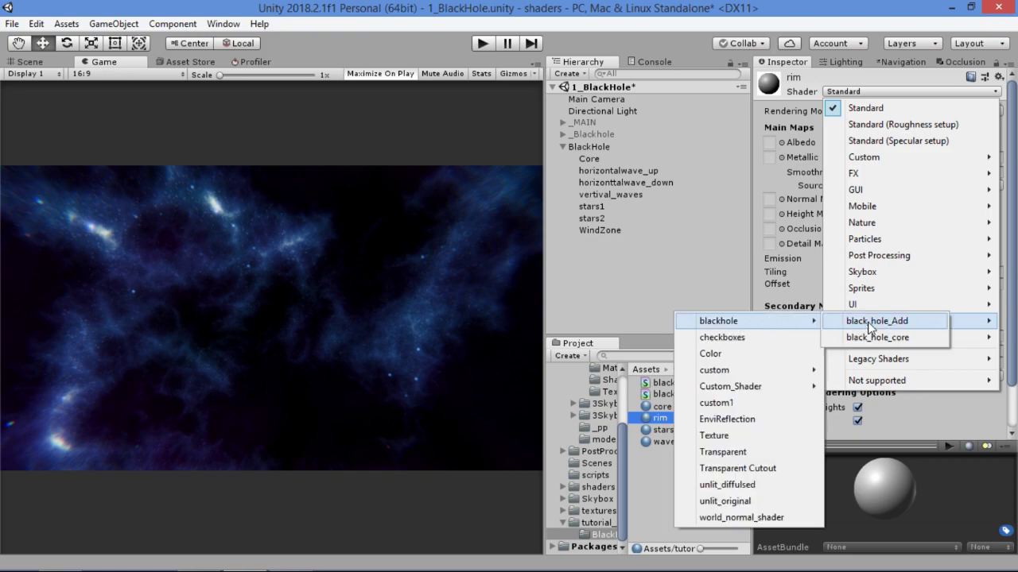
{"action": "left_click", "coordinate": [868, 322]}
{"action": "left_click", "coordinate": [1000, 149]}
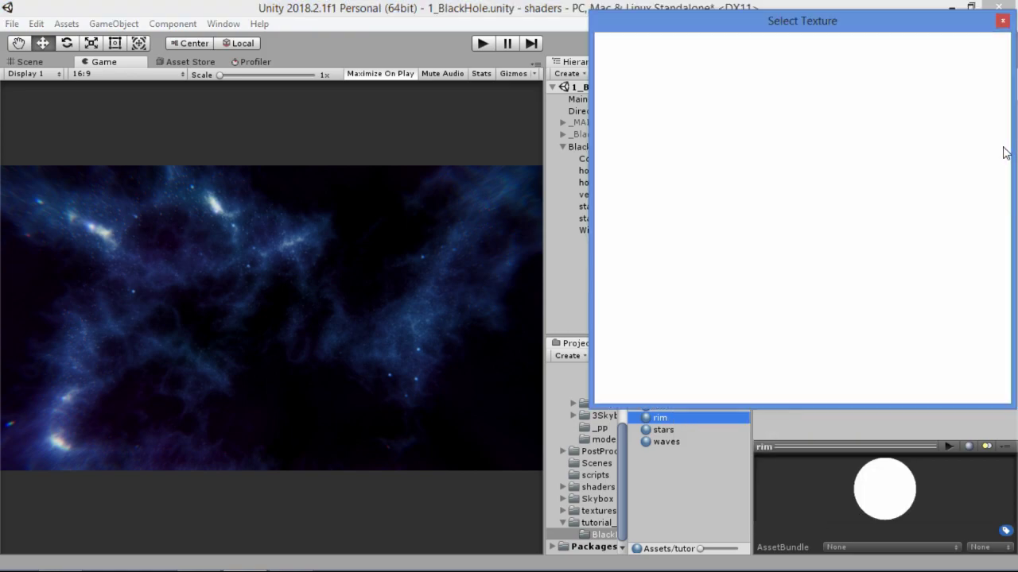
{"action": "scroll", "coordinate": [1005, 148], "scroll_direction": "down", "scroll_amount": 2}
{"action": "left_click_drag", "start_coordinate": [1005, 148], "coordinate": [1005, 292]}
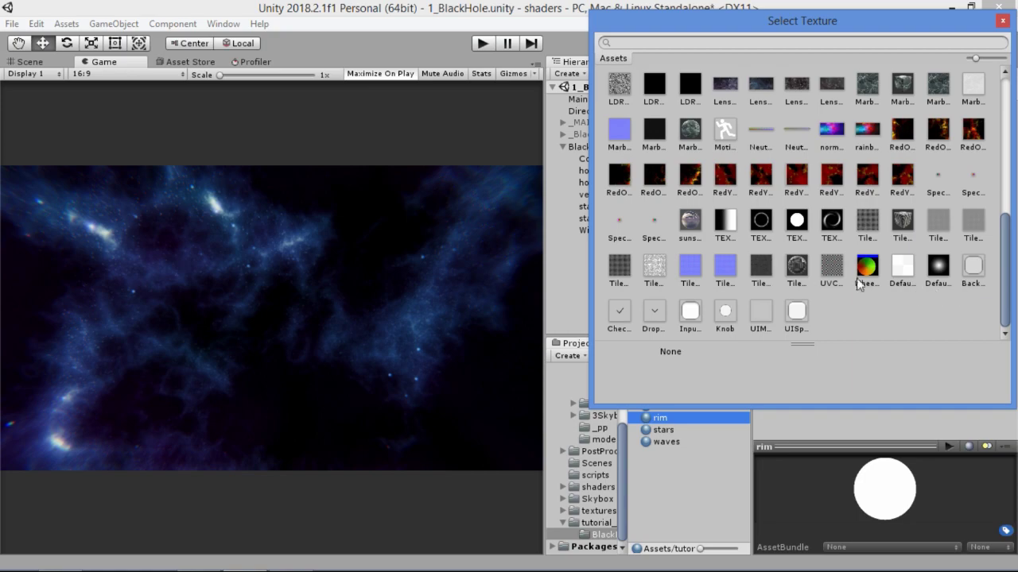
{"action": "left_click", "coordinate": [761, 223]}
{"action": "double_click", "coordinate": [761, 223]}
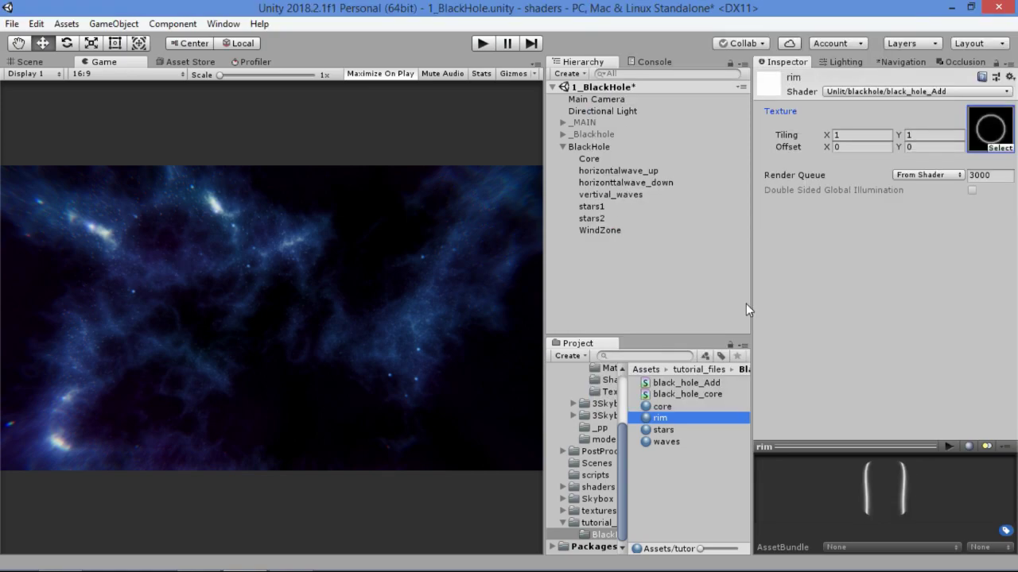
- Create a fifth material named trails in the BlackHole_file folder
{"action": "left_click", "coordinate": [669, 485]}
{"action": "right_click", "coordinate": [672, 484]}
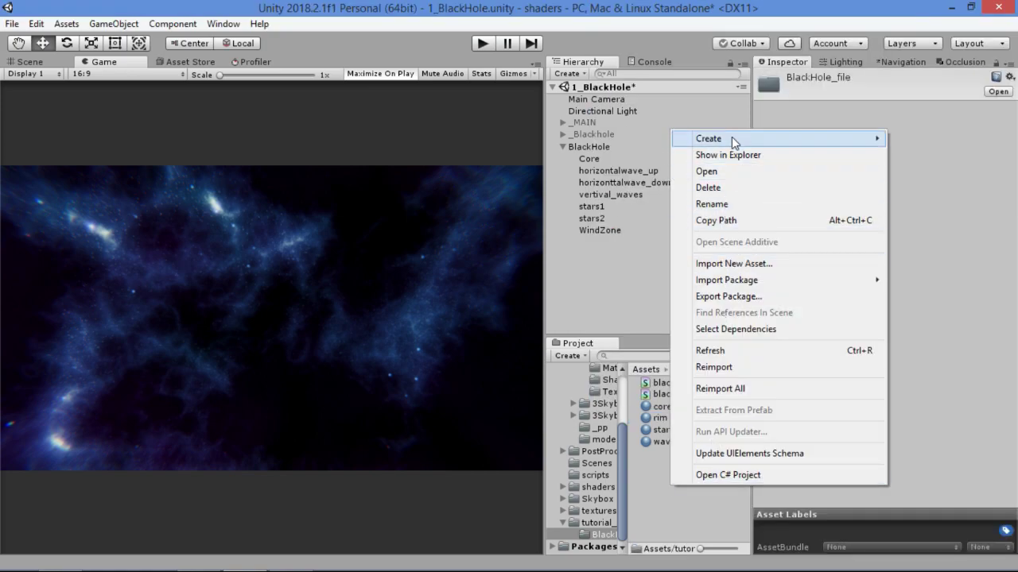
{"action": "mouse_move", "coordinate": [680, 137]}
{"action": "left_click", "coordinate": [549, 229]}
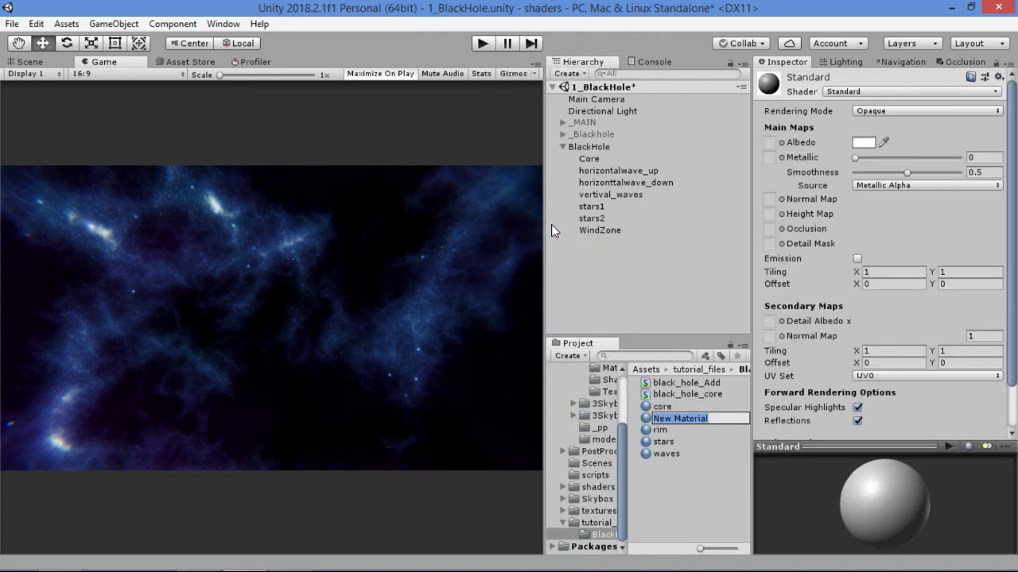
{"action": "type", "text": "tra"}
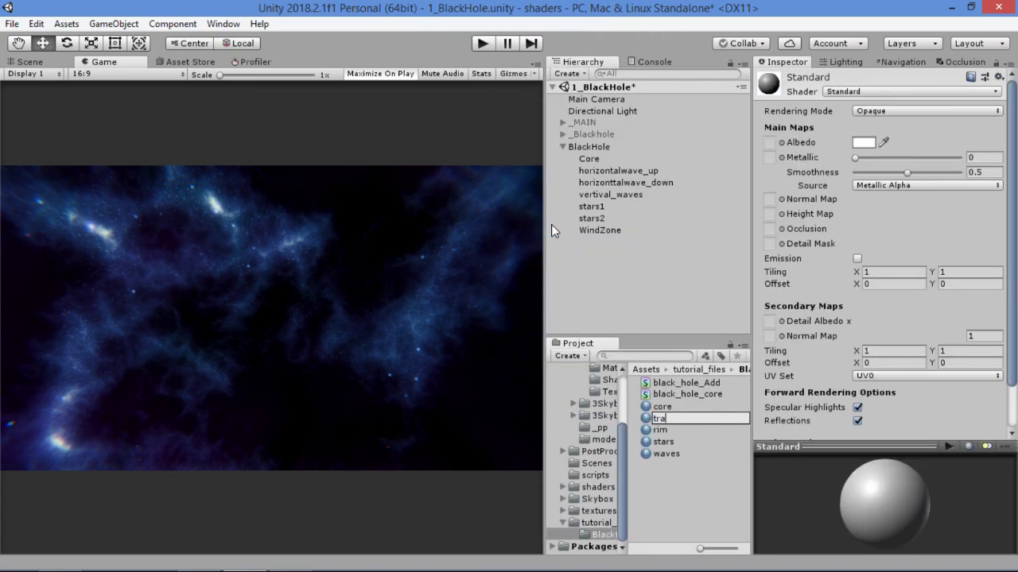
{"action": "type", "text": "ils"}
{"action": "key", "text": "Return"}
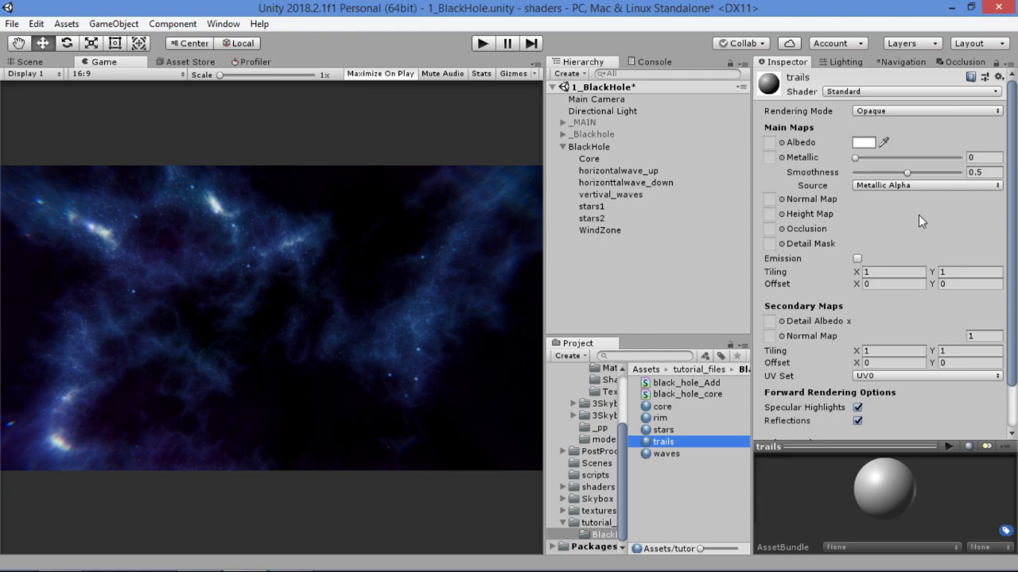
- Apply the Unlit/blackhole/black_hole_Add shader to the trails material and assign TEX_GradientTrail as its texture
{"action": "left_click", "coordinate": [908, 92]}
{"action": "mouse_move", "coordinate": [874, 318]}
{"action": "mouse_move", "coordinate": [775, 321]}
{"action": "left_click", "coordinate": [890, 323]}
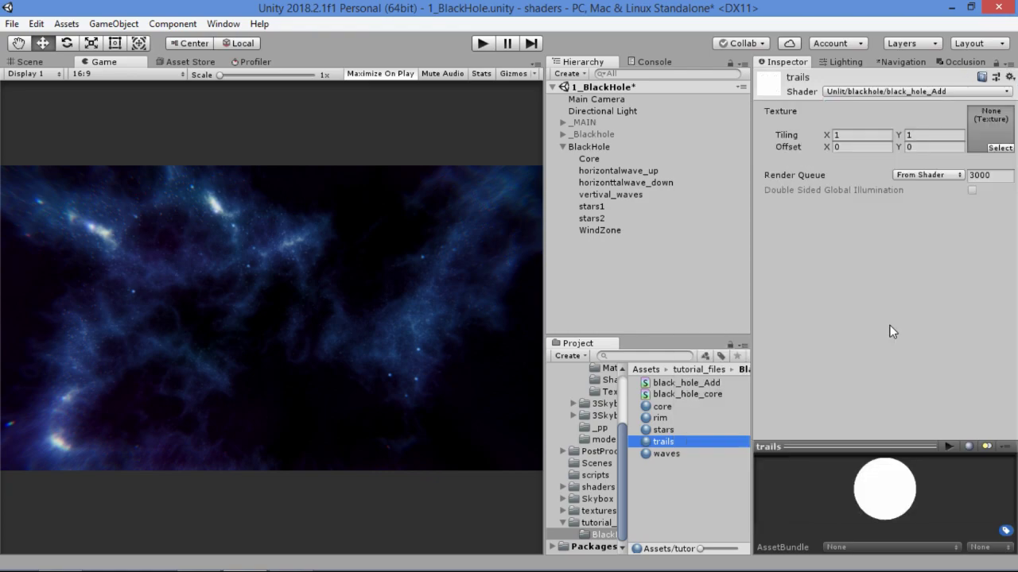
{"action": "left_click", "coordinate": [1004, 151]}
{"action": "scroll", "coordinate": [938, 223], "scroll_direction": "down", "scroll_amount": 5}
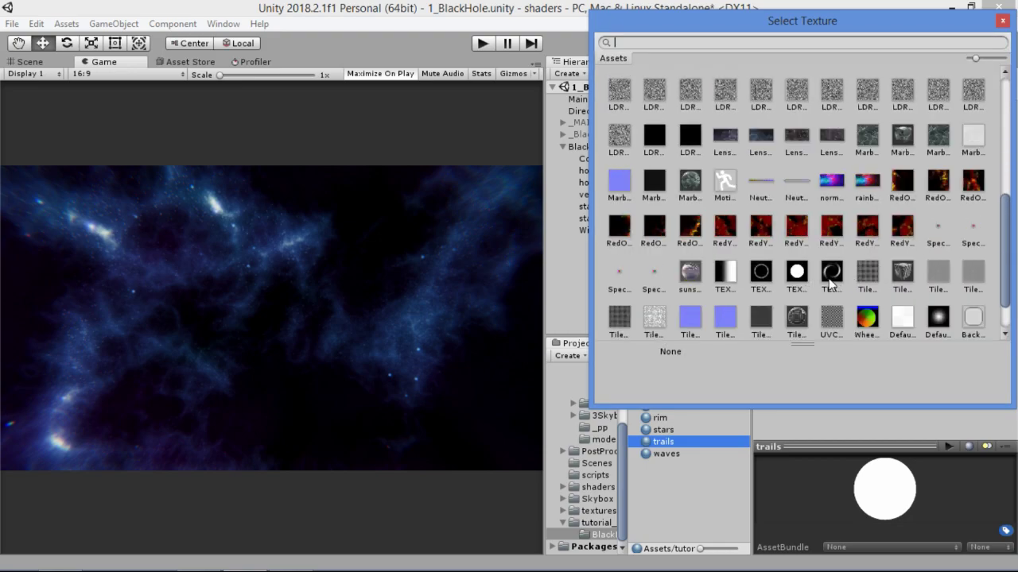
{"action": "left_click", "coordinate": [724, 274]}
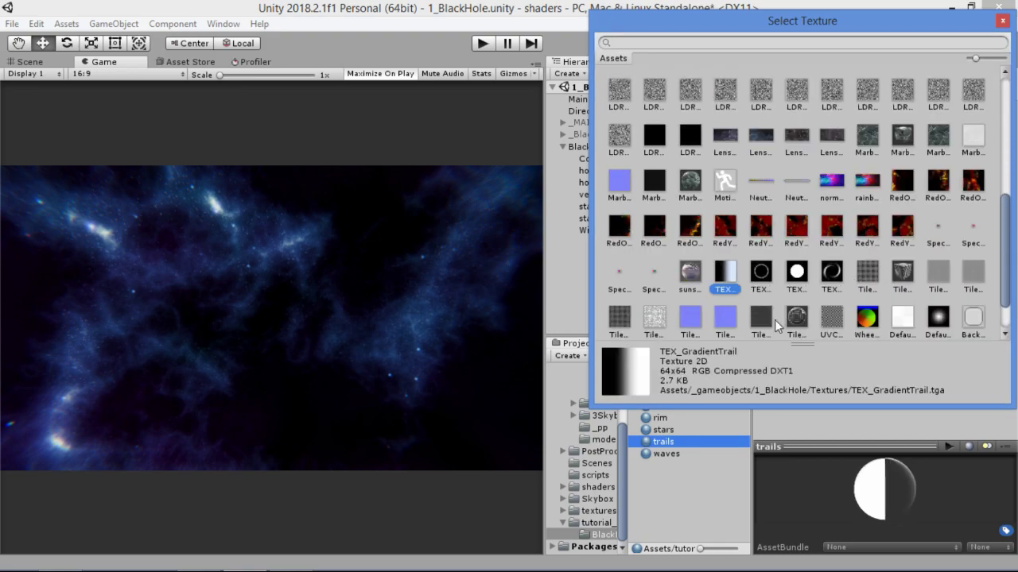
{"action": "left_click", "coordinate": [1002, 21]}
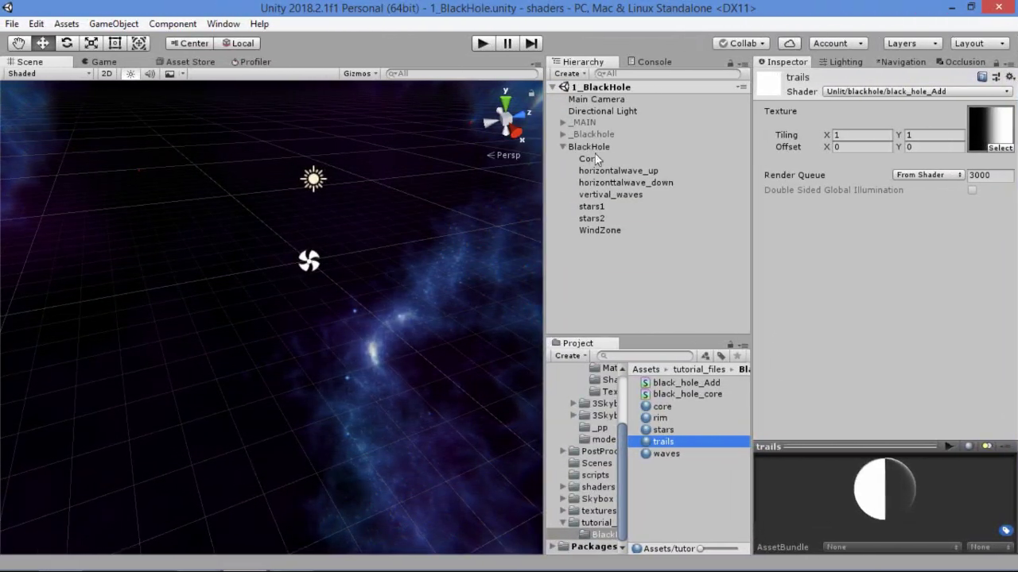
- Create an empty child object named rim under BlackHole and place it directly below Core in the hierarchy
{"action": "left_click", "coordinate": [590, 147]}
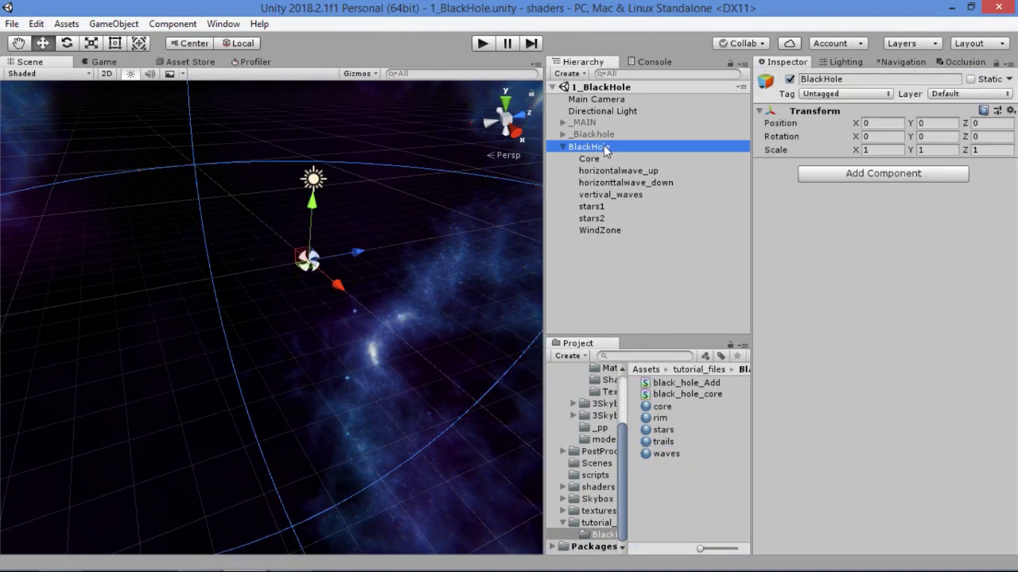
{"action": "right_click", "coordinate": [604, 146]}
{"action": "left_click", "coordinate": [640, 267]}
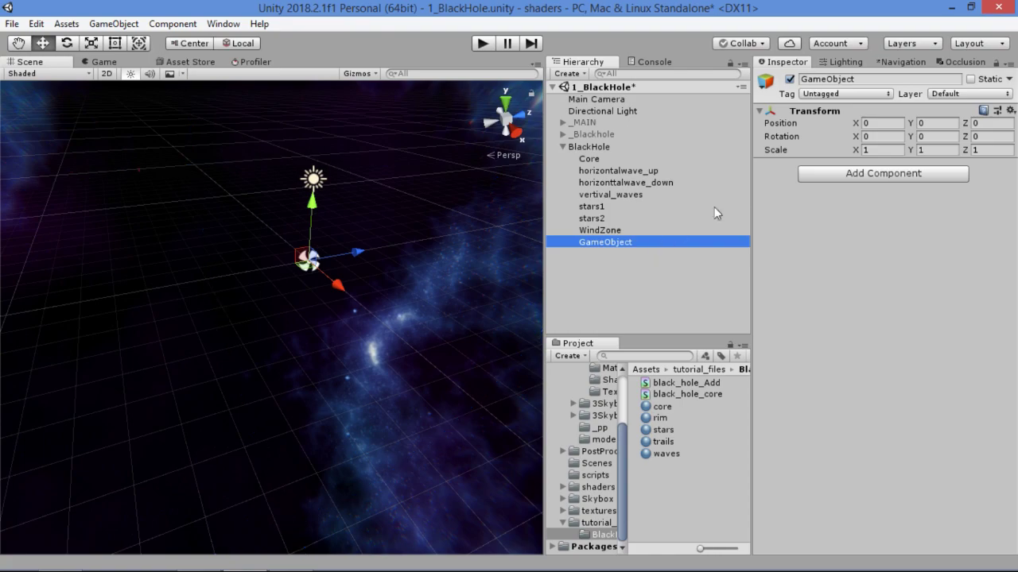
{"action": "left_click", "coordinate": [872, 80]}
{"action": "type", "text": "rim"}
{"action": "key", "text": "Return"}
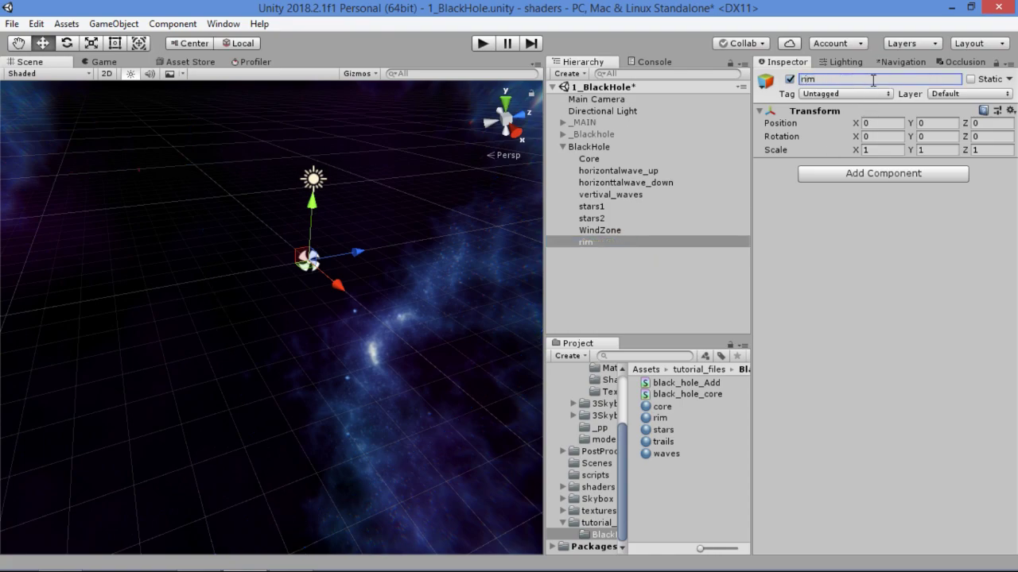
{"action": "left_click_drag", "start_coordinate": [607, 247], "coordinate": [617, 166]}
{"action": "left_click", "coordinate": [619, 250]}
- Set the X rotation of the BlackHole parent object to -90
{"action": "left_click", "coordinate": [605, 149]}
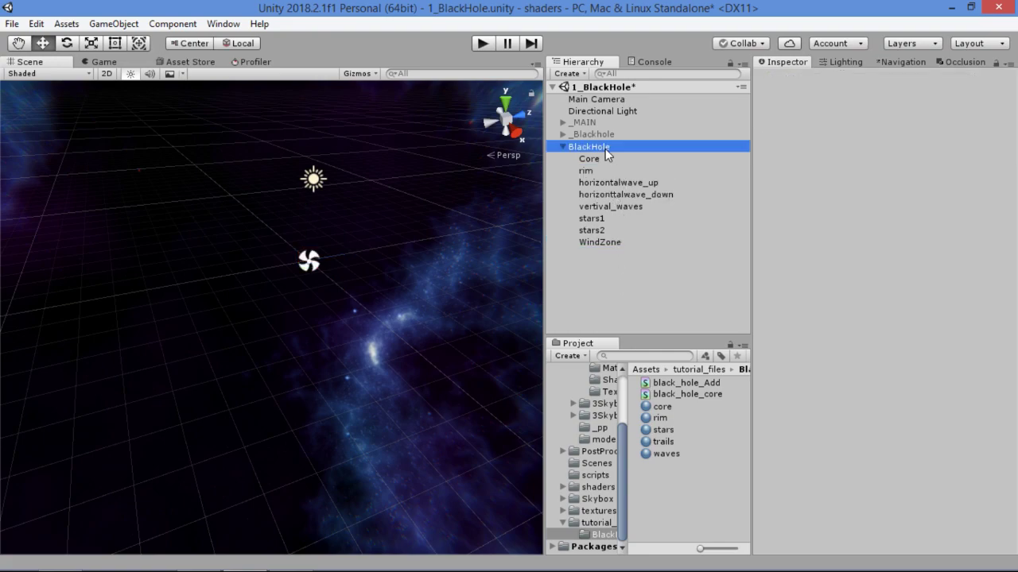
{"action": "double_click", "coordinate": [585, 147]}
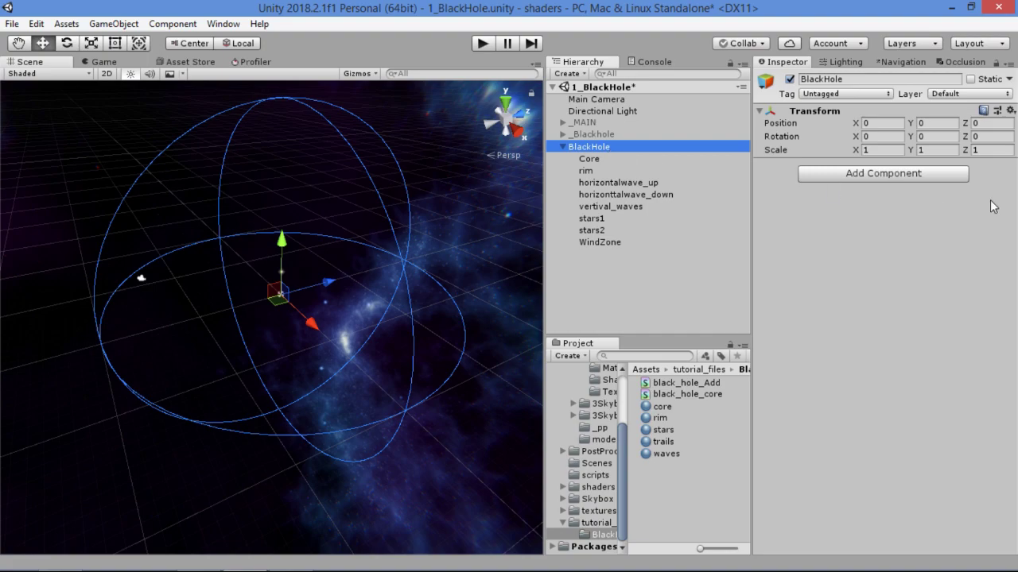
{"action": "left_click", "coordinate": [884, 136]}
{"action": "type", "text": "-90"}
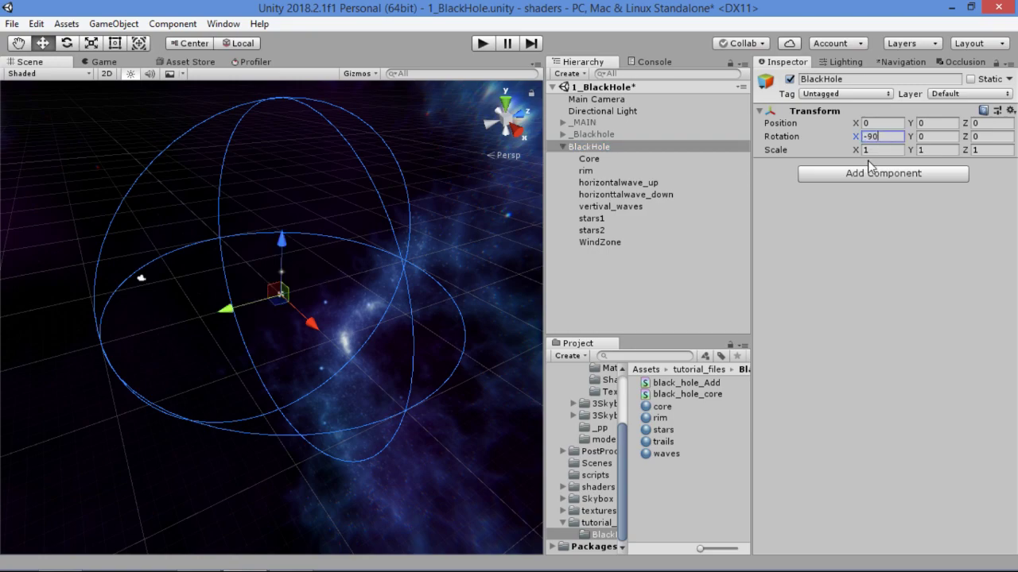
{"action": "left_click", "coordinate": [884, 156]}
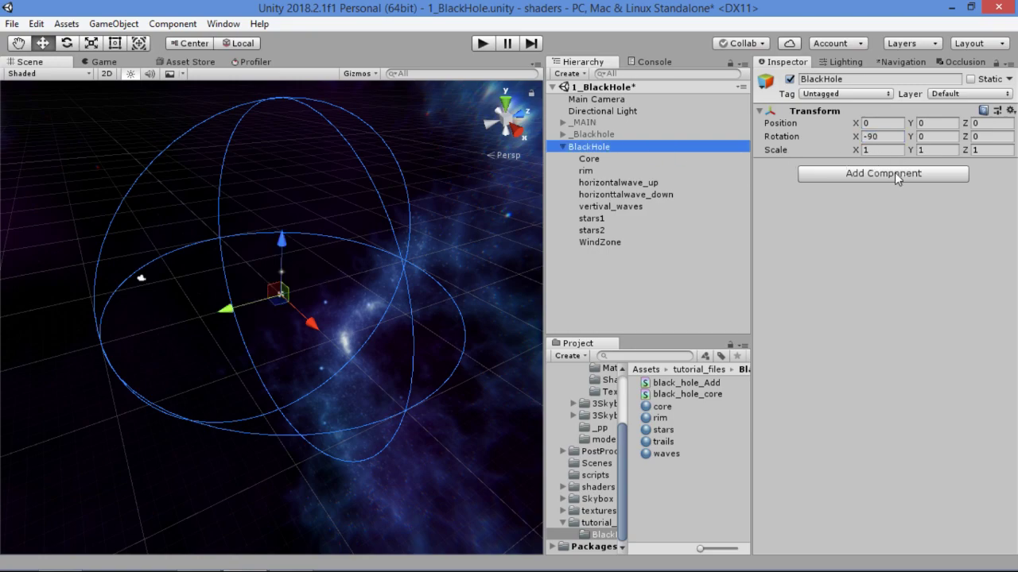
- Add a Particle System component to the BlackHole object and enable Prewarm
{"action": "left_click", "coordinate": [896, 174]}
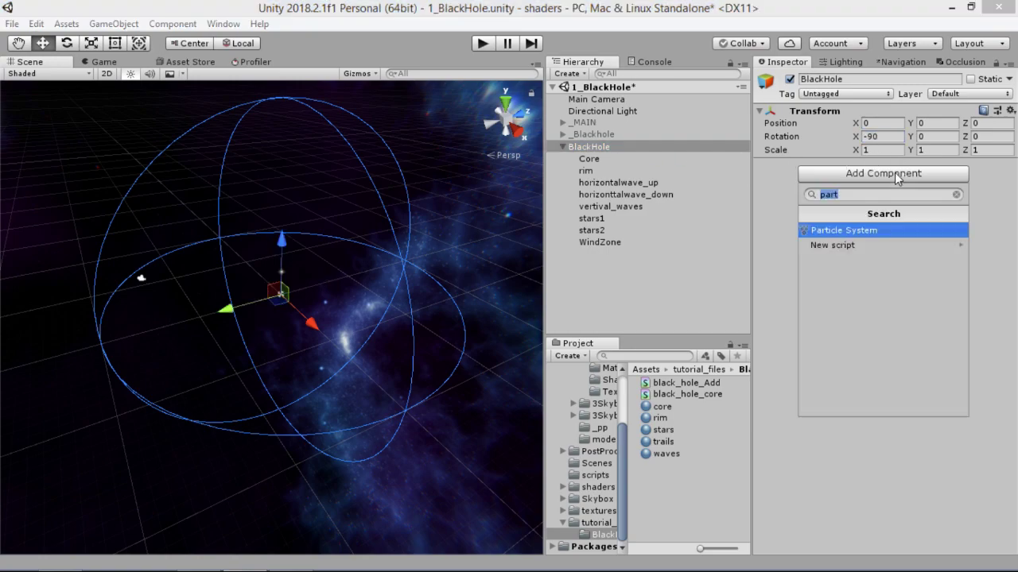
{"action": "left_click", "coordinate": [857, 233]}
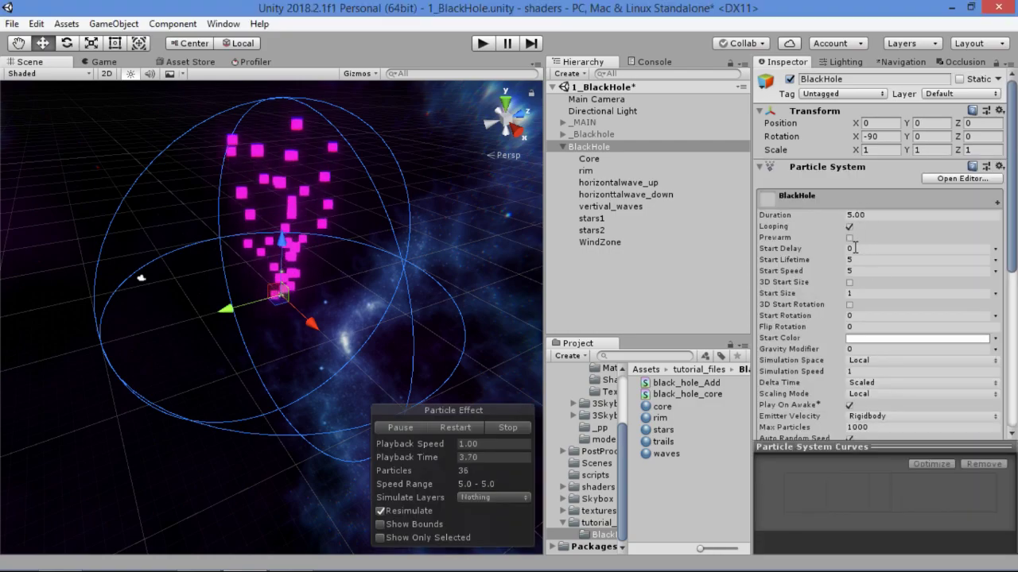
{"action": "left_click", "coordinate": [849, 237]}
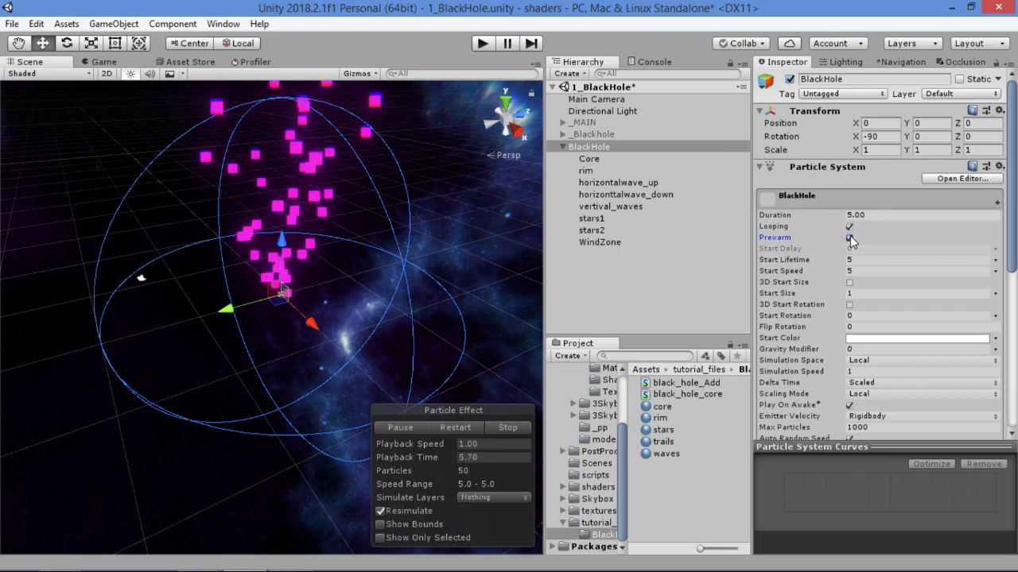
- Disable the Emission, Shape and Renderer modules of BlackHole's particle system and collapse its main settings
{"action": "scroll", "coordinate": [868, 286], "scroll_direction": "down", "scroll_amount": 3}
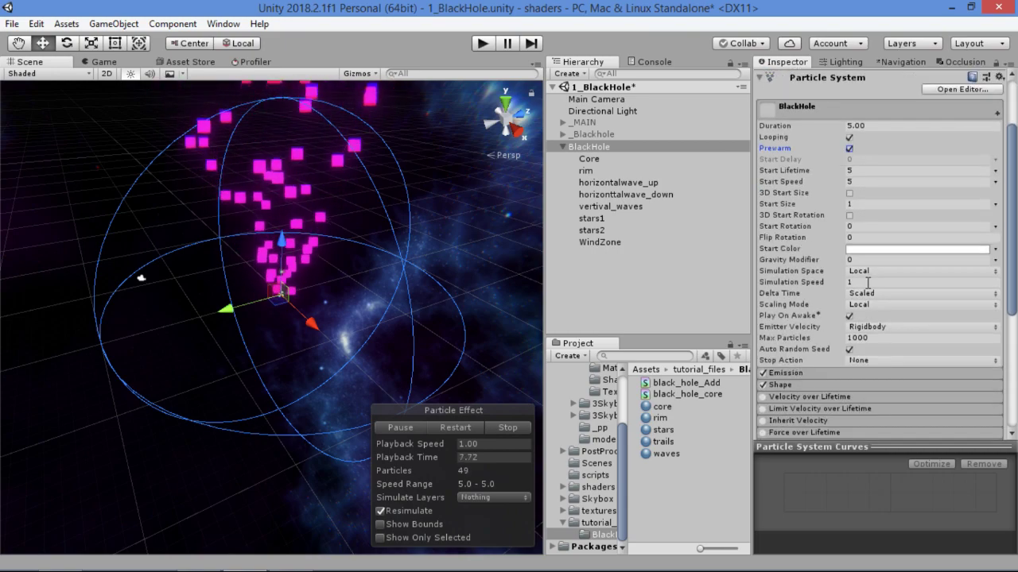
{"action": "scroll", "coordinate": [865, 285], "scroll_direction": "down", "scroll_amount": 1}
{"action": "scroll", "coordinate": [848, 263], "scroll_direction": "down", "scroll_amount": 3}
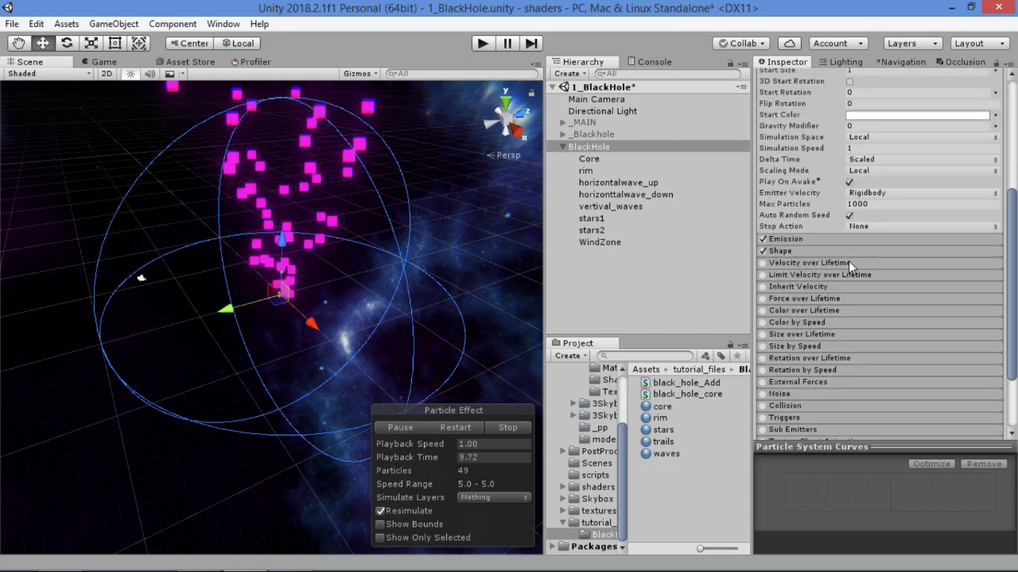
{"action": "scroll", "coordinate": [848, 263], "scroll_direction": "down", "scroll_amount": 2}
{"action": "left_click", "coordinate": [762, 194]}
{"action": "left_click", "coordinate": [763, 206]}
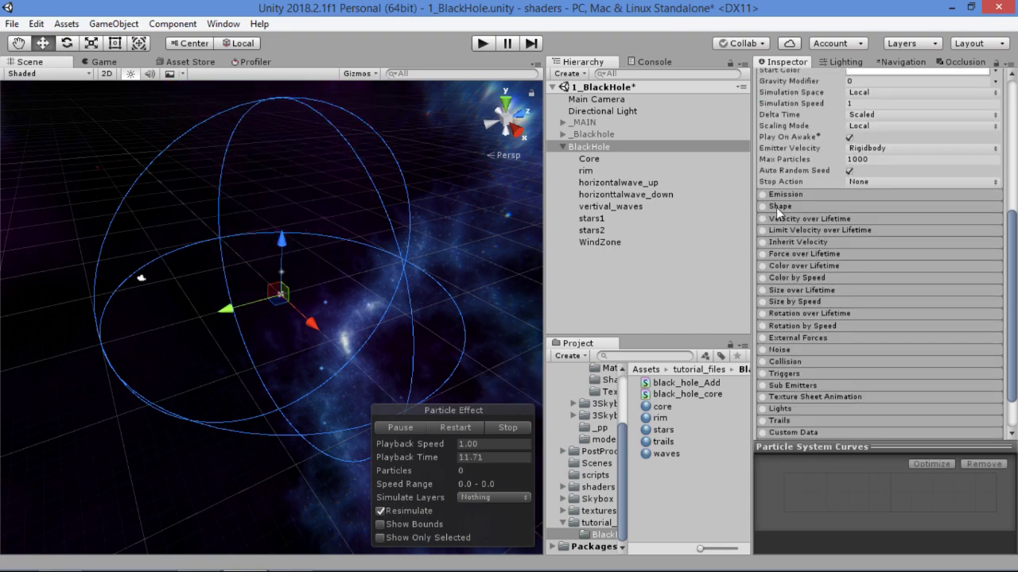
{"action": "scroll", "coordinate": [786, 235], "scroll_direction": "down", "scroll_amount": 2}
{"action": "left_click", "coordinate": [762, 392]}
{"action": "scroll", "coordinate": [793, 281], "scroll_direction": "up", "scroll_amount": 6}
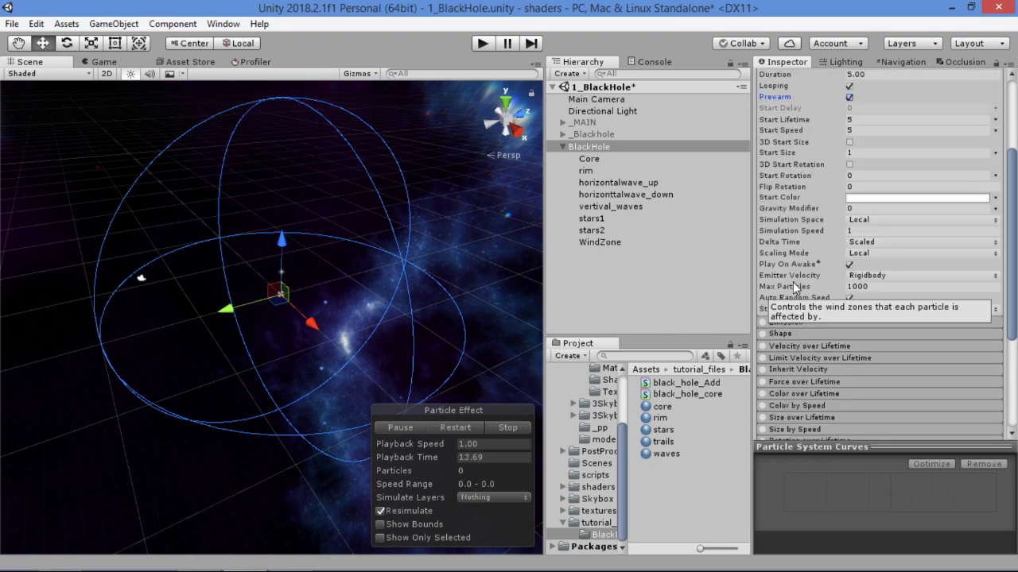
{"action": "left_click", "coordinate": [810, 103]}
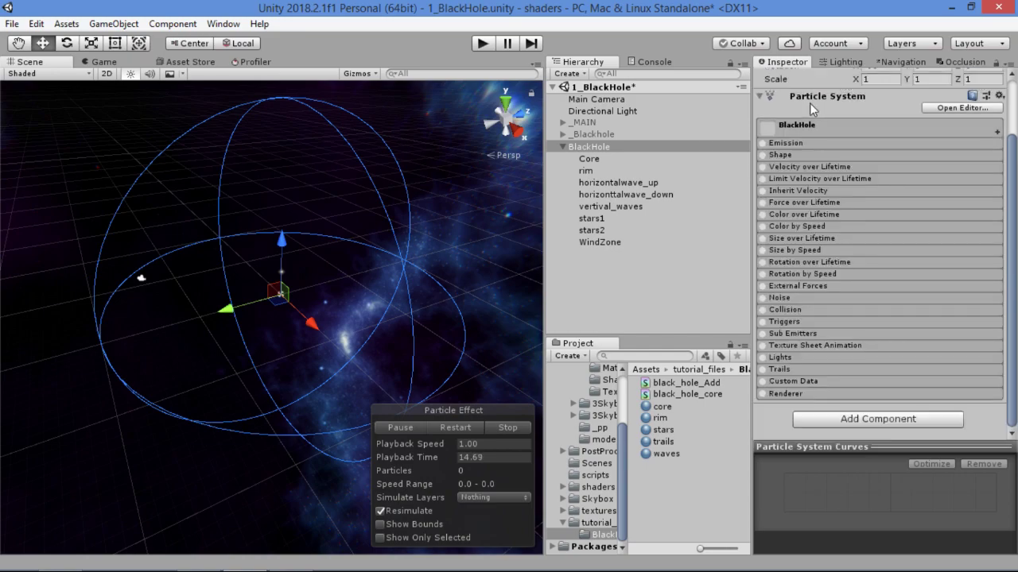
- Add a Particle System component to the Core object
{"action": "left_click", "coordinate": [587, 158]}
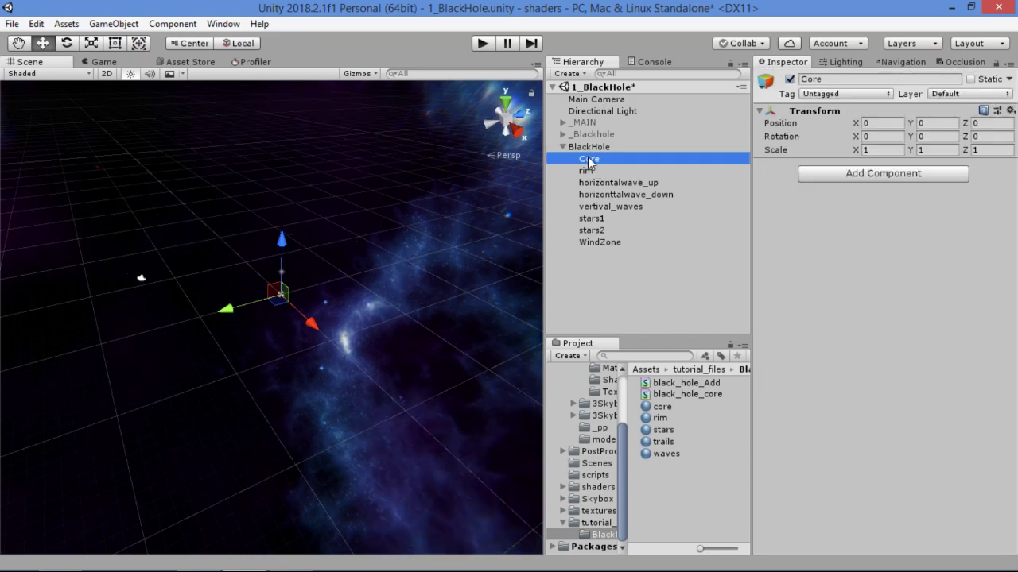
{"action": "left_click", "coordinate": [853, 176]}
{"action": "type", "text": "part"}
{"action": "left_click", "coordinate": [851, 231]}
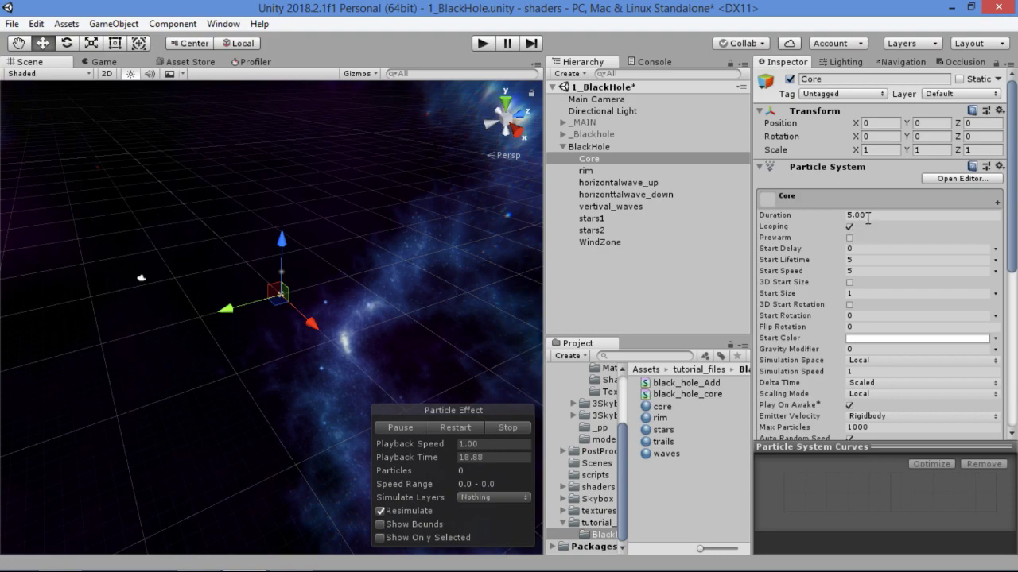
- Set Core's particle duration to 1, enable Prewarm, and set start lifetime 1, start speed 0 and start size 5
{"action": "left_click", "coordinate": [867, 217]}
{"action": "type", "text": "1"}
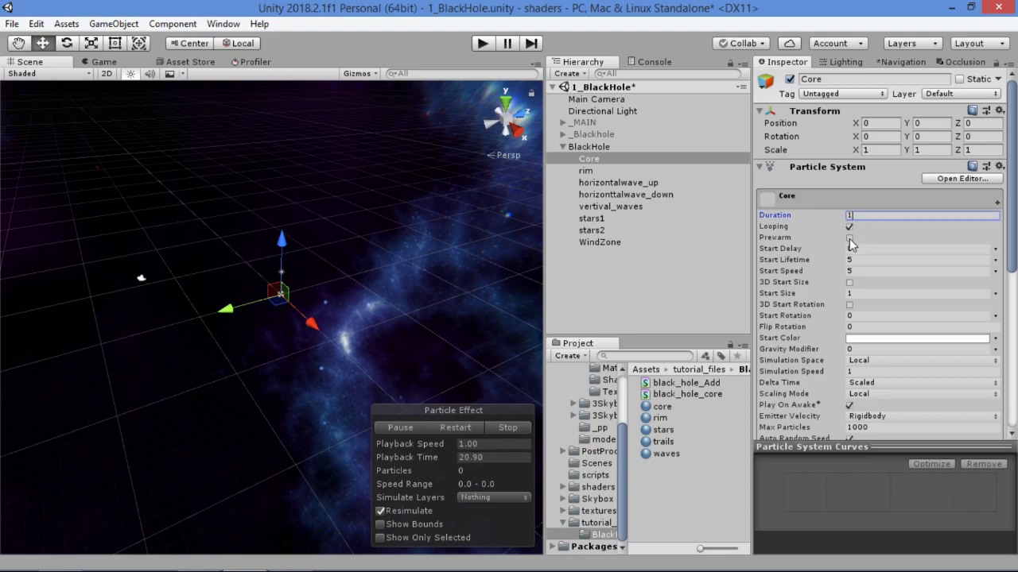
{"action": "left_click", "coordinate": [849, 237]}
{"action": "left_click", "coordinate": [865, 260]}
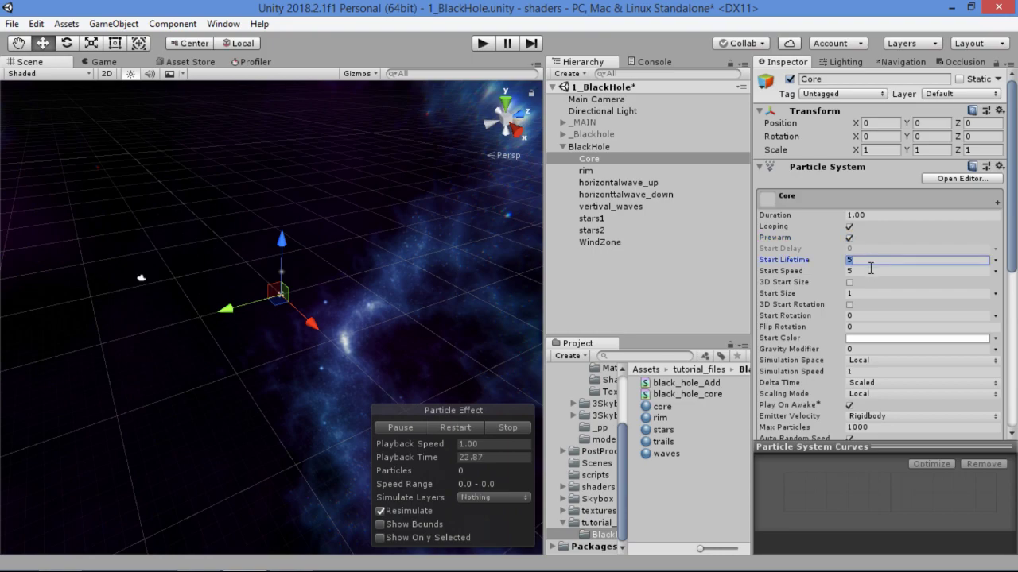
{"action": "type", "text": "1"}
{"action": "left_click", "coordinate": [869, 271]}
{"action": "type", "text": "0"}
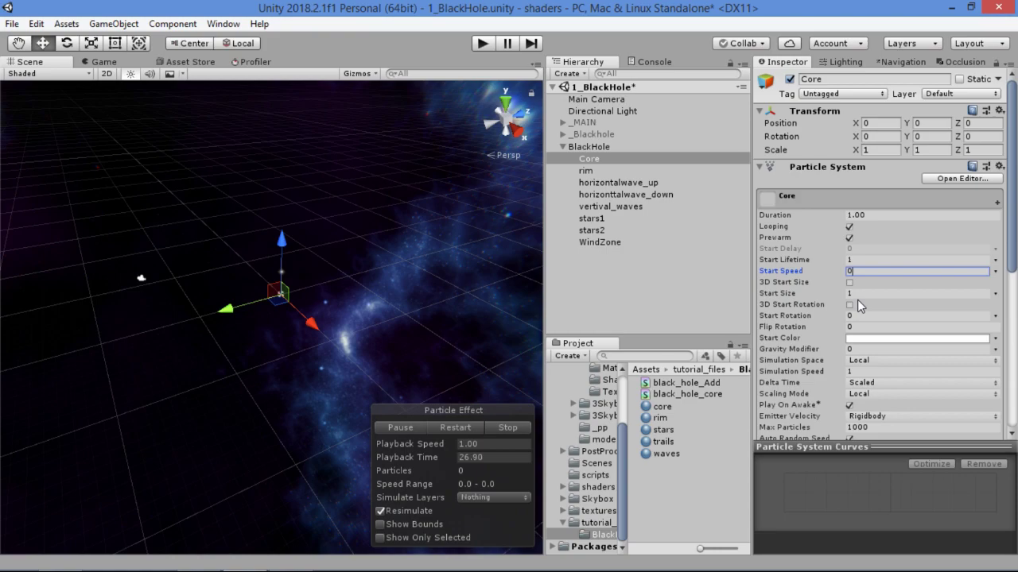
{"action": "left_click", "coordinate": [856, 293]}
{"action": "type", "text": "5"}
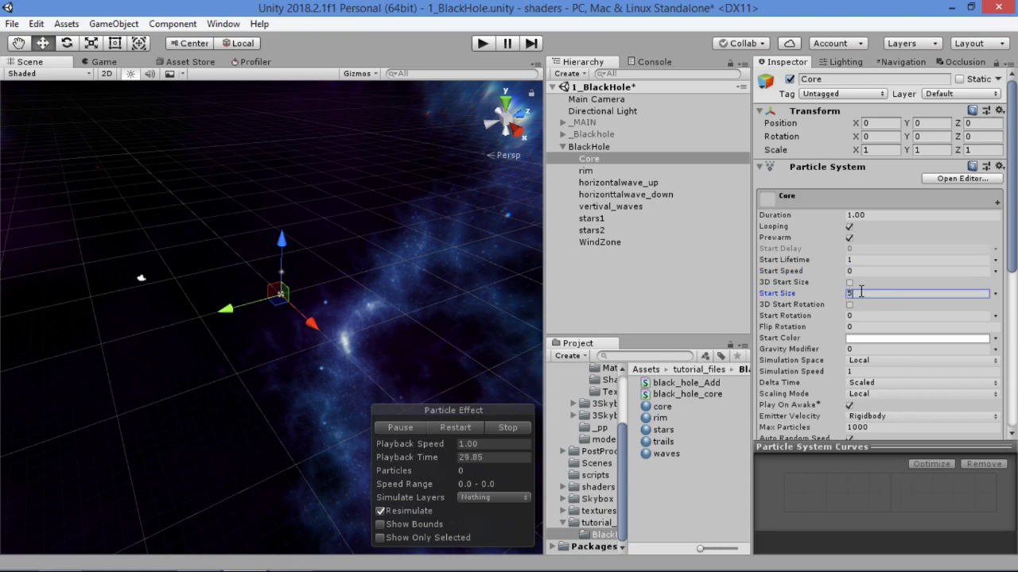
- Set the start color of Core's particles to orange with hexadecimal value FFAF02
{"action": "left_click", "coordinate": [865, 340]}
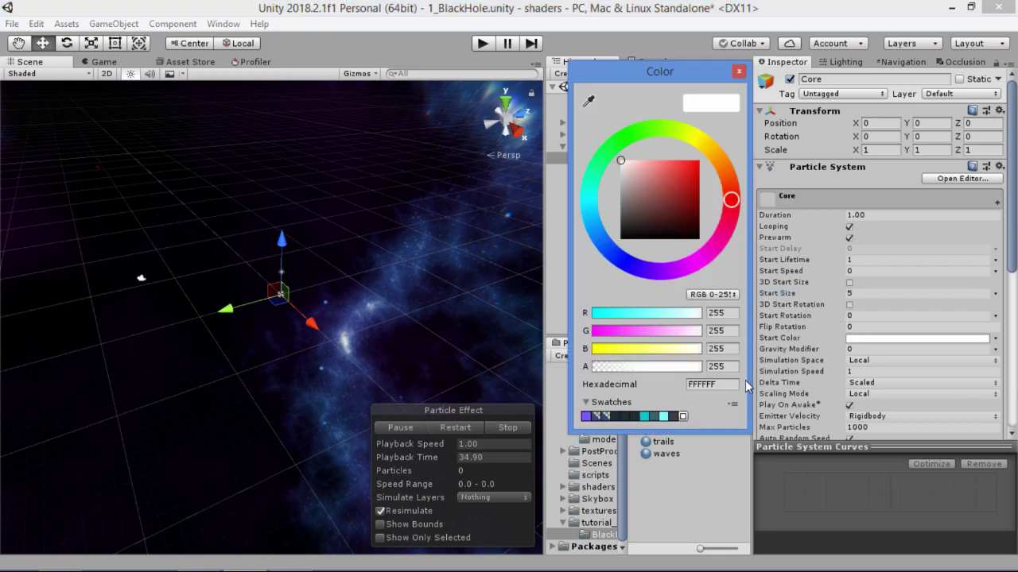
{"action": "left_click", "coordinate": [736, 384]}
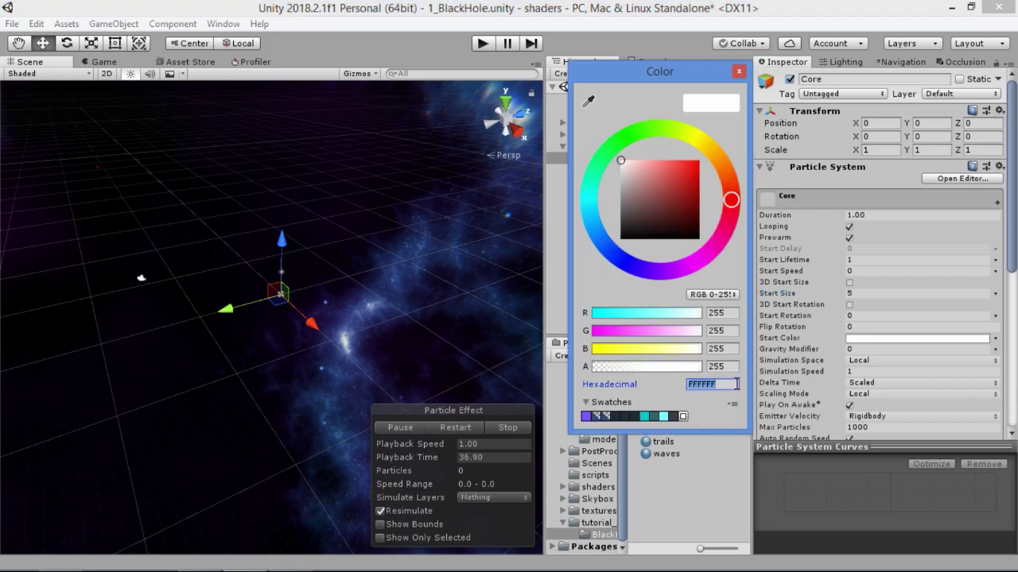
{"action": "type", "text": "FFA"}
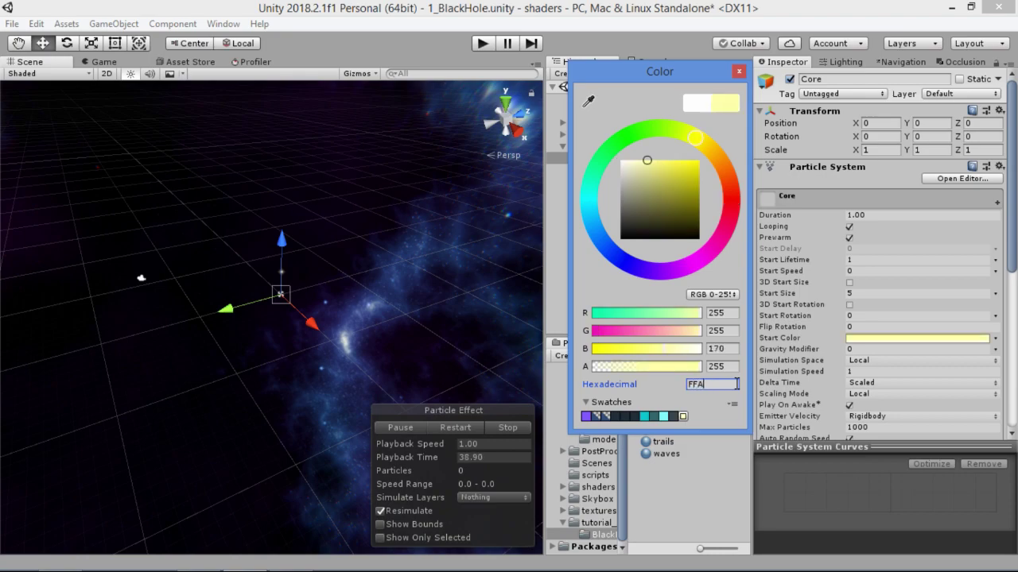
{"action": "type", "text": "F02"}
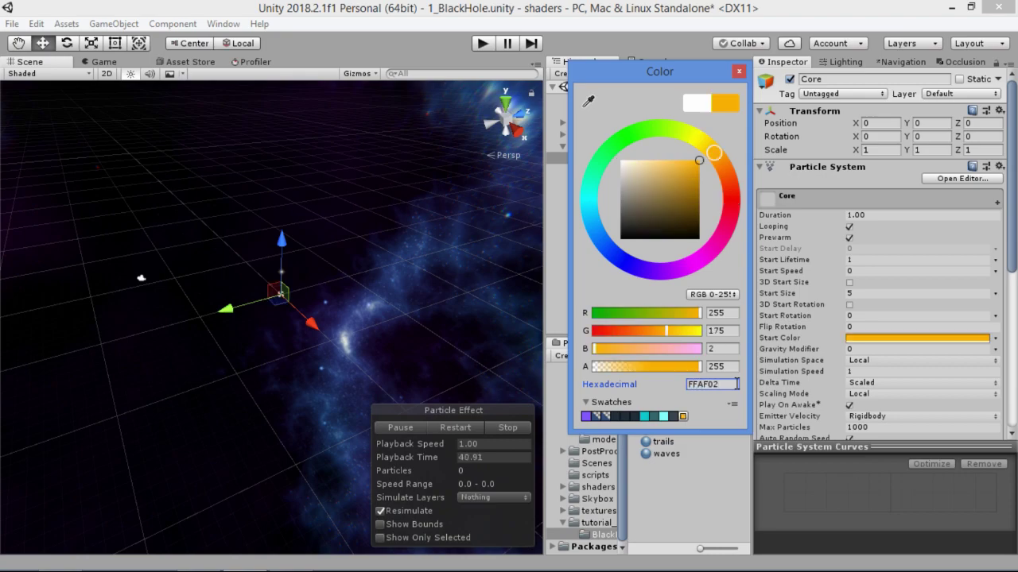
{"action": "key", "text": "Return"}
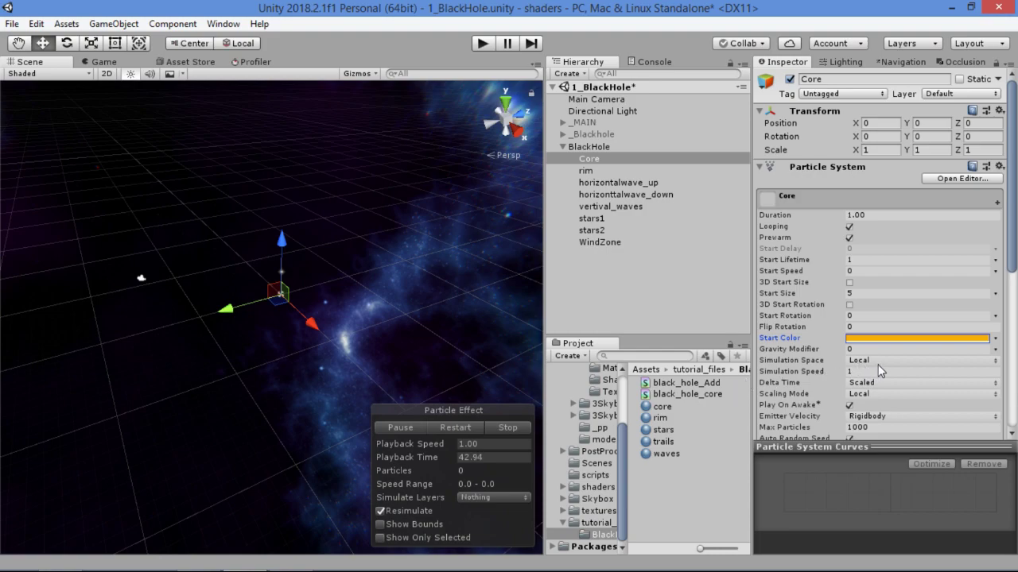
{"action": "scroll", "coordinate": [879, 371], "scroll_direction": "down", "scroll_amount": 3}
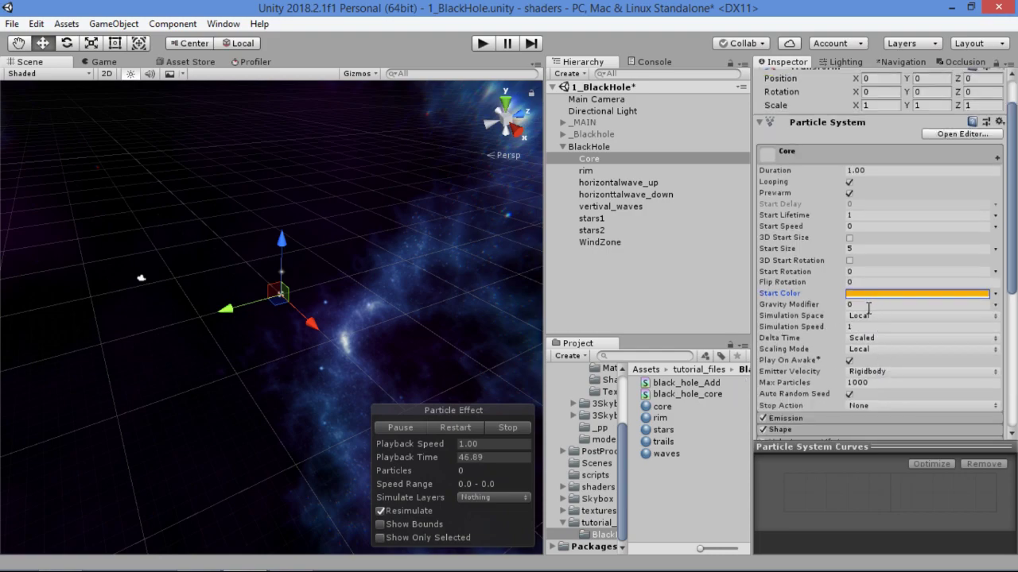
- Collapse Core's main particle settings and set its emission rate over time to 0
{"action": "scroll", "coordinate": [868, 308], "scroll_direction": "down", "scroll_amount": 3}
{"action": "scroll", "coordinate": [795, 131], "scroll_direction": "up", "scroll_amount": 2}
{"action": "left_click", "coordinate": [791, 111]}
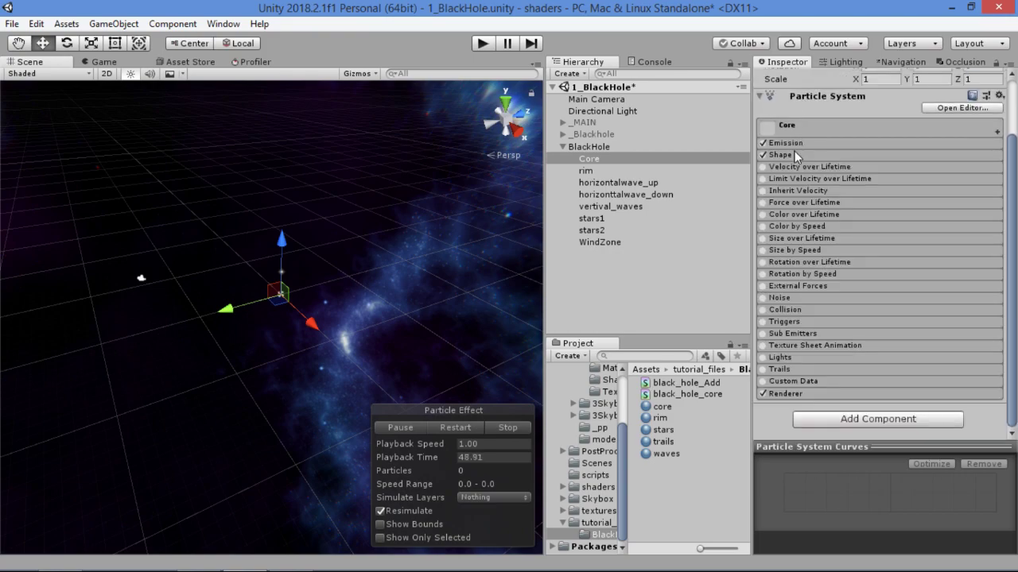
{"action": "left_click", "coordinate": [791, 145]}
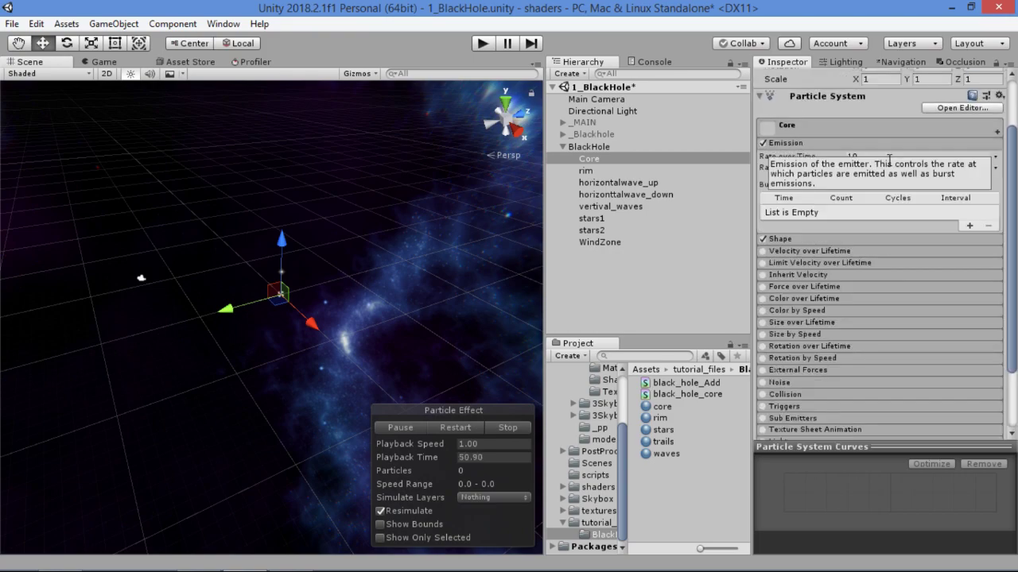
{"action": "left_click", "coordinate": [863, 156]}
{"action": "type", "text": "0"}
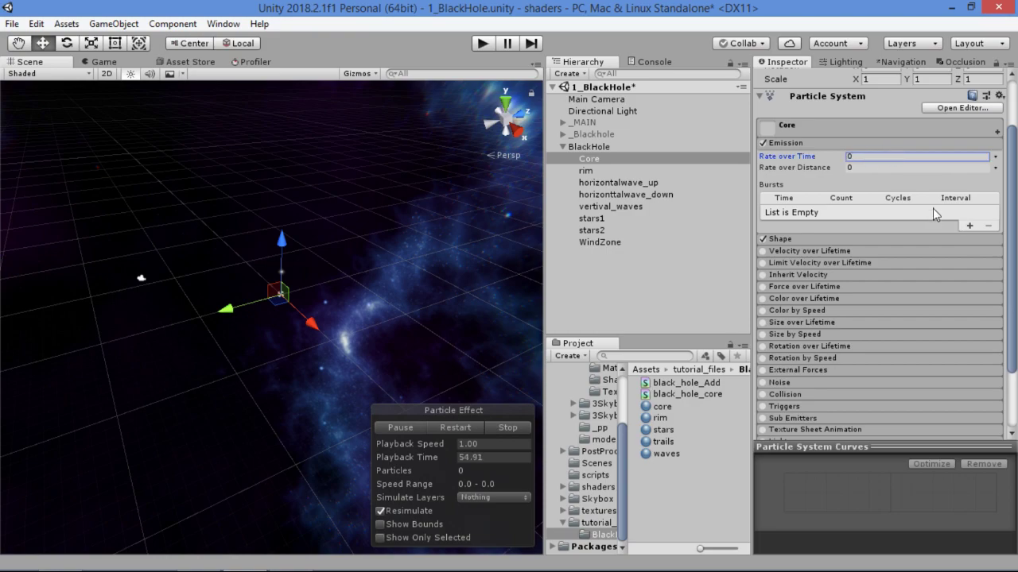
- Add an emission burst with a count of 1 to Core's particle system and collapse the Emission module
{"action": "left_click", "coordinate": [969, 227]}
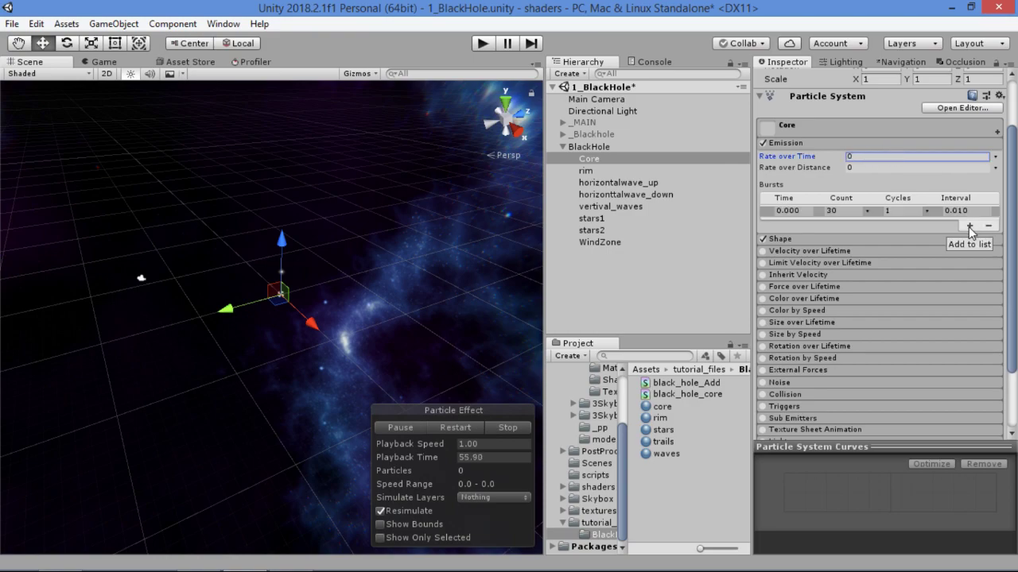
{"action": "left_click", "coordinate": [851, 209]}
{"action": "type", "text": "1"}
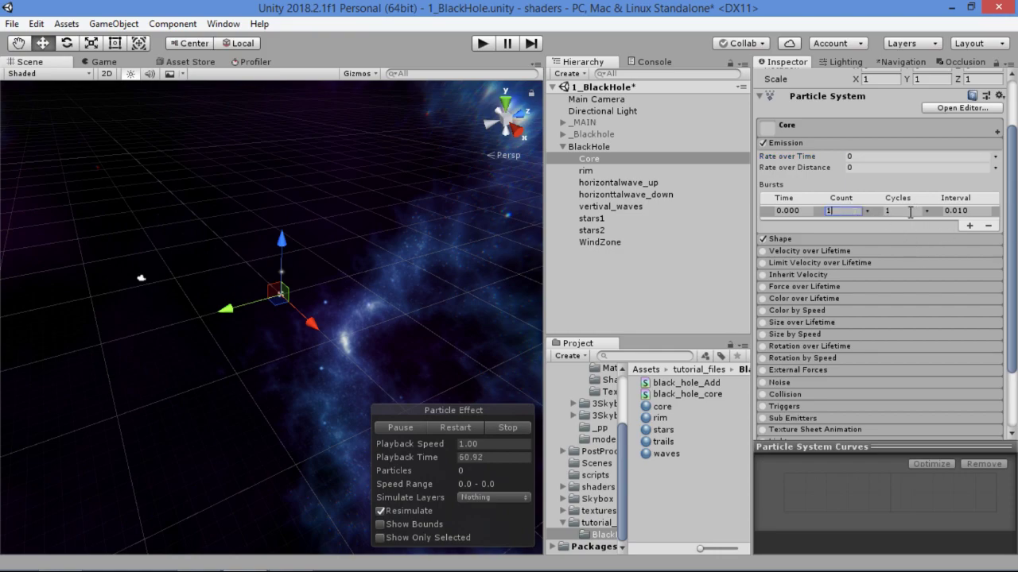
{"action": "key", "text": "Tab"}
{"action": "key", "text": "Tab"}
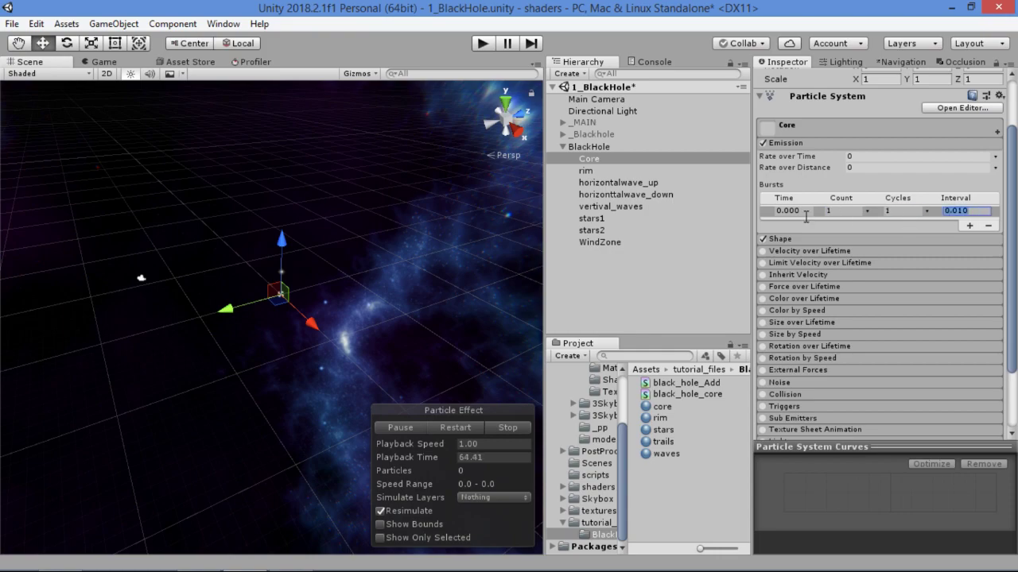
{"action": "left_click", "coordinate": [793, 141]}
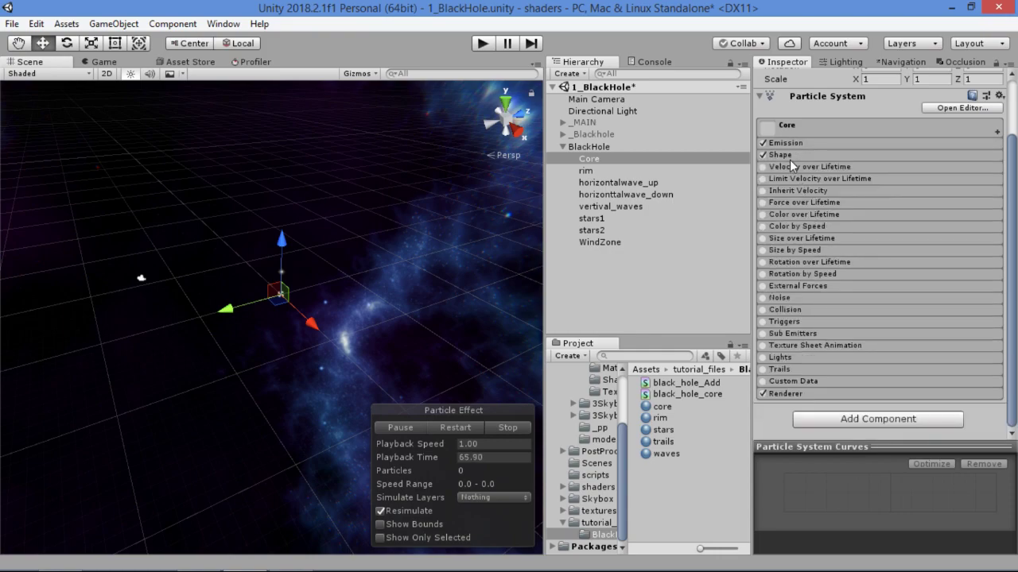
- Set the render mode of Core's particles to Mesh and choose Sphere as the mesh
{"action": "left_click", "coordinate": [798, 395]}
{"action": "scroll", "coordinate": [859, 276], "scroll_direction": "down", "scroll_amount": 3}
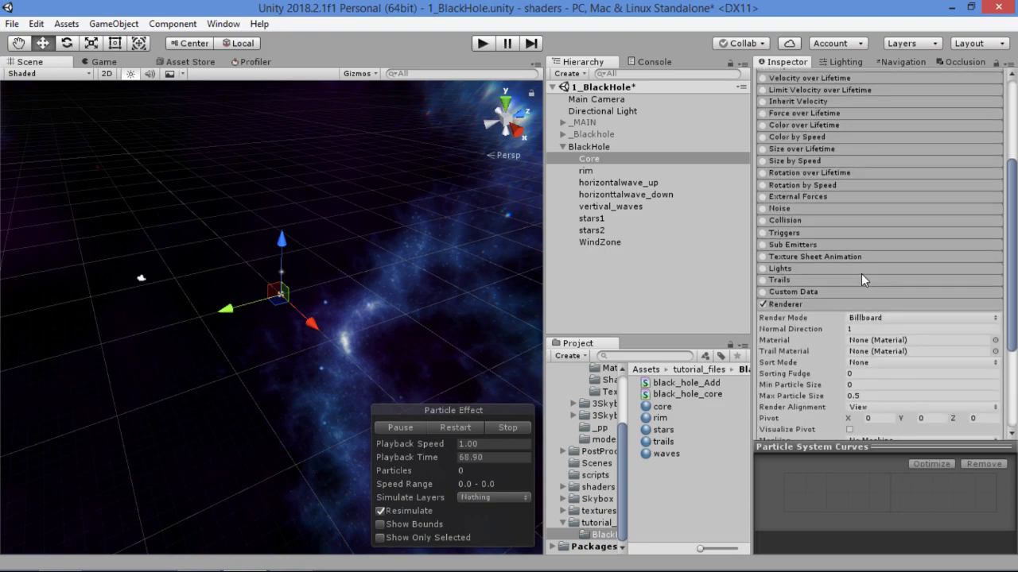
{"action": "scroll", "coordinate": [863, 270], "scroll_direction": "down", "scroll_amount": 3}
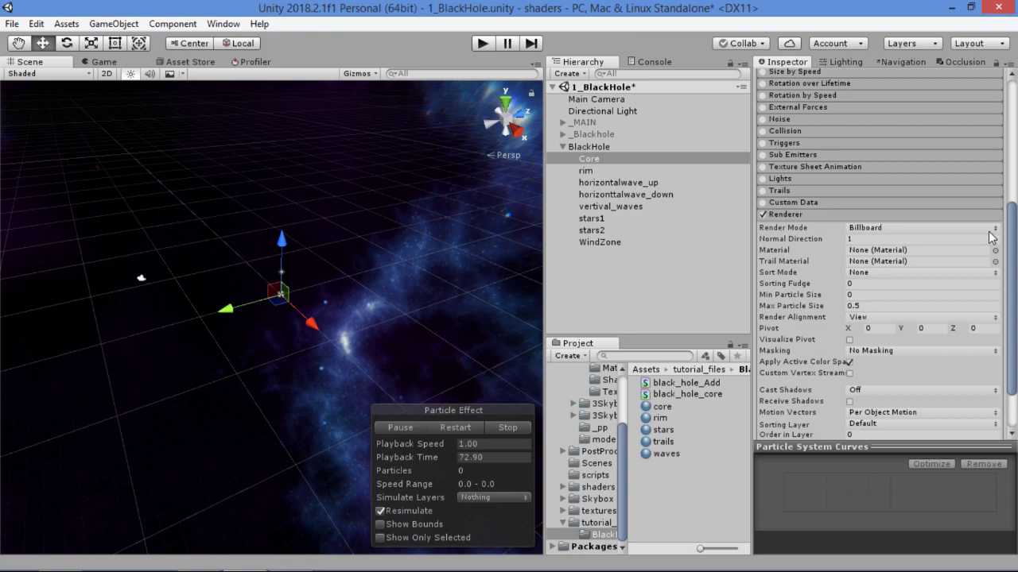
{"action": "scroll", "coordinate": [906, 232], "scroll_direction": "up", "scroll_amount": 5}
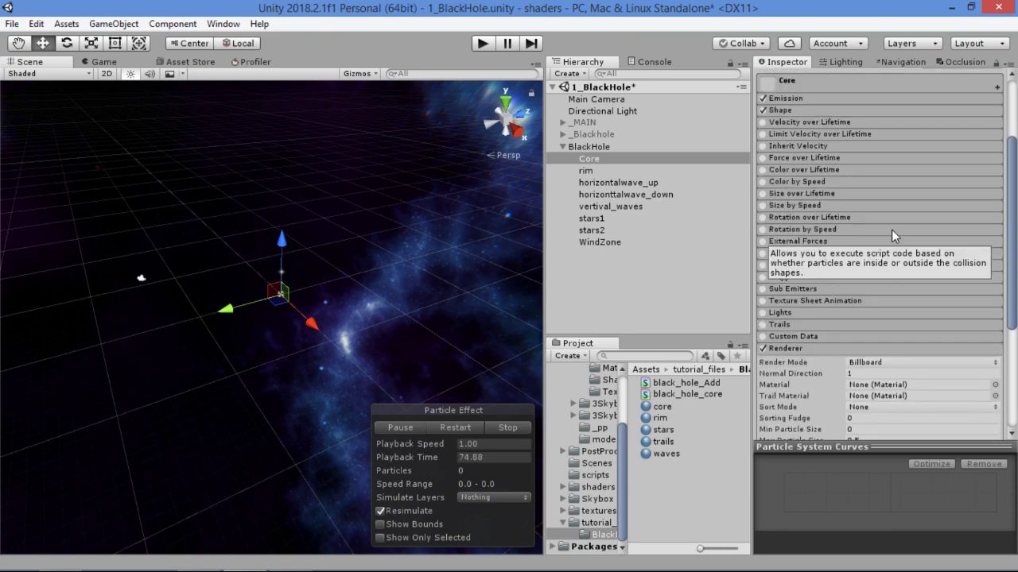
{"action": "scroll", "coordinate": [892, 232], "scroll_direction": "down", "scroll_amount": 4}
{"action": "left_click", "coordinate": [961, 228]}
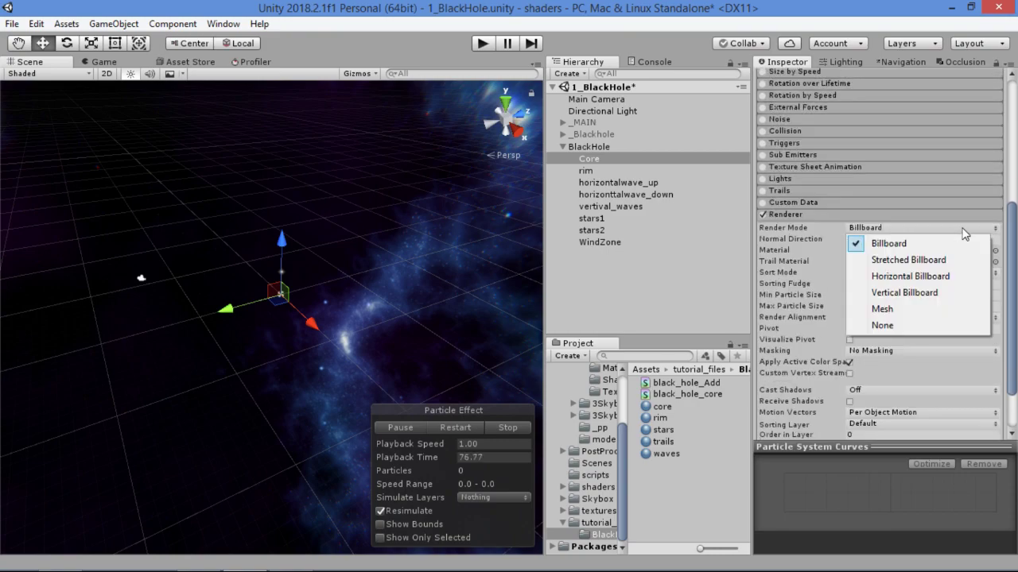
{"action": "left_click", "coordinate": [908, 311]}
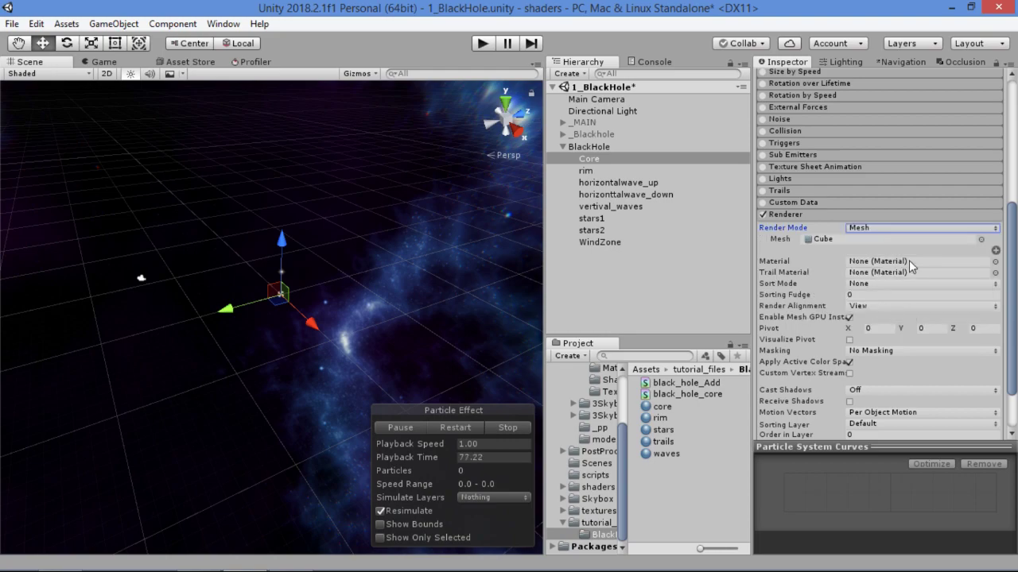
{"action": "left_click", "coordinate": [980, 239]}
{"action": "left_click", "coordinate": [841, 89]}
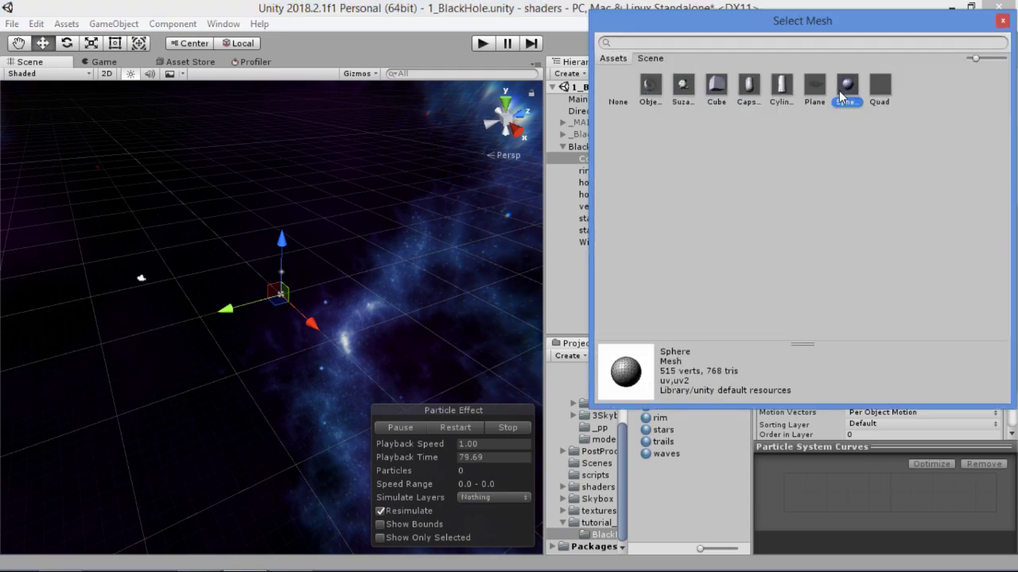
{"action": "left_click", "coordinate": [1002, 20]}
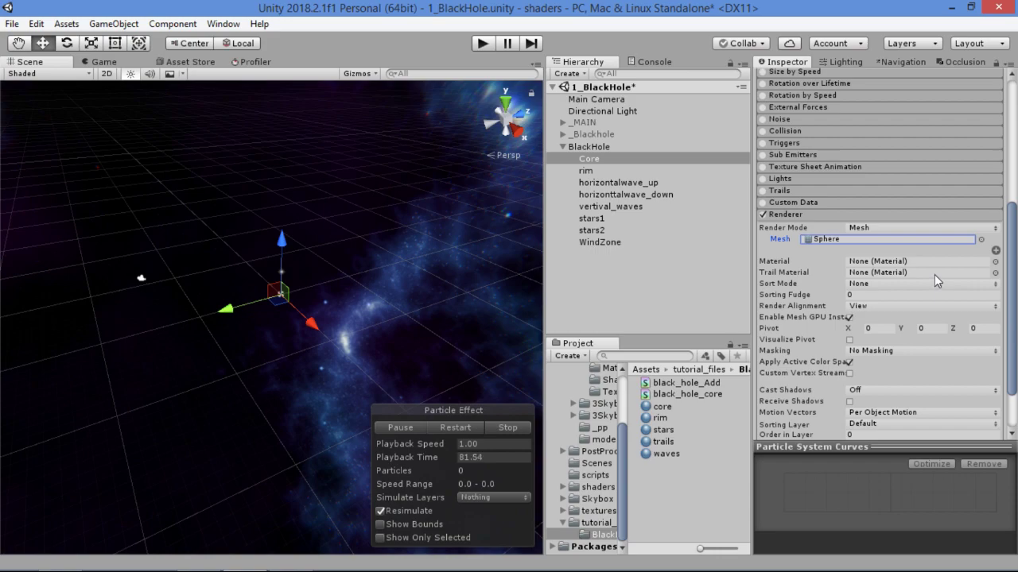
- Assign the core material to Core's particle renderer and restart the particle effect in the scene
{"action": "scroll", "coordinate": [934, 274], "scroll_direction": "down", "scroll_amount": 1}
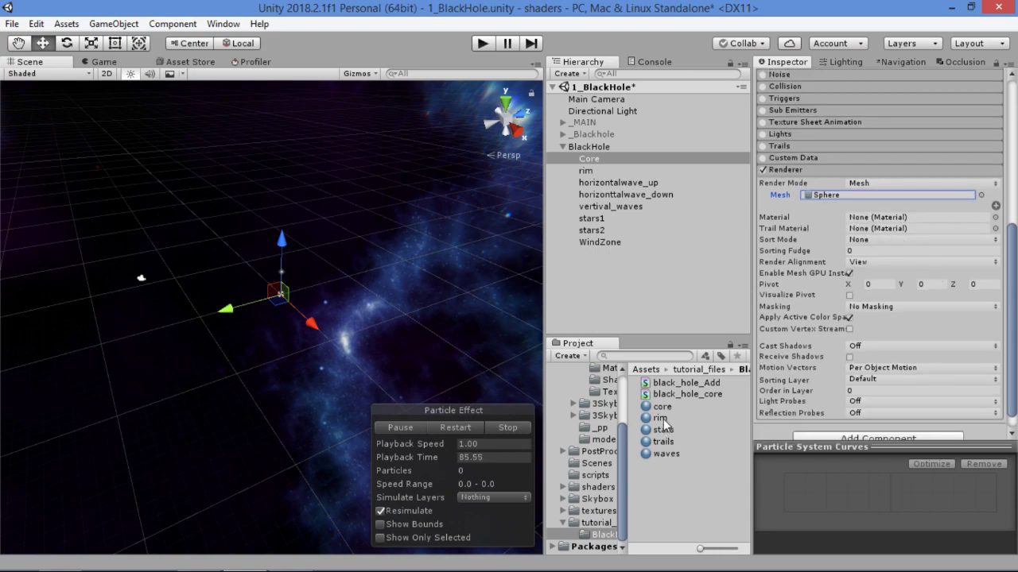
{"action": "left_click_drag", "start_coordinate": [661, 406], "coordinate": [882, 217]}
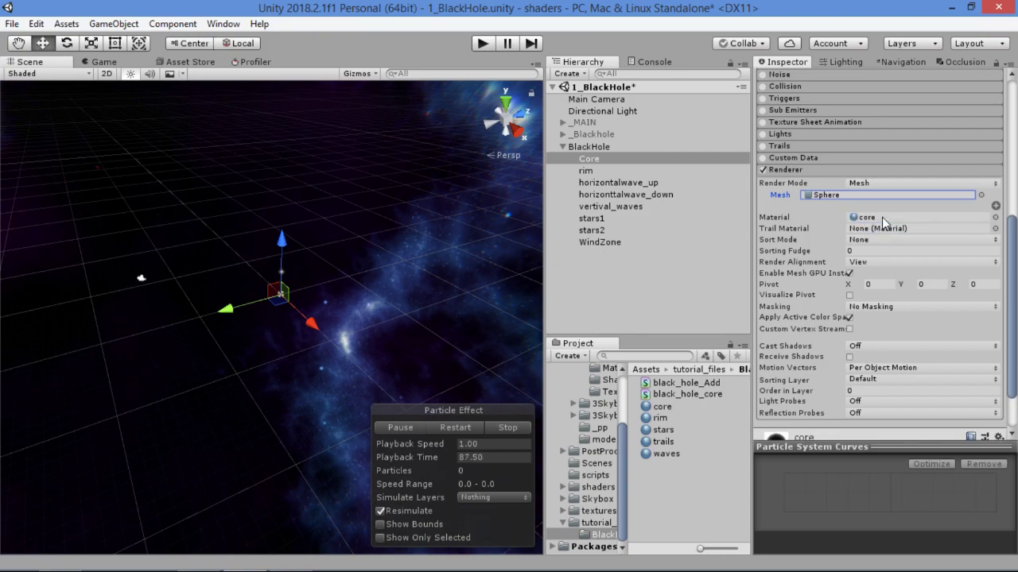
{"action": "left_click", "coordinate": [459, 428]}
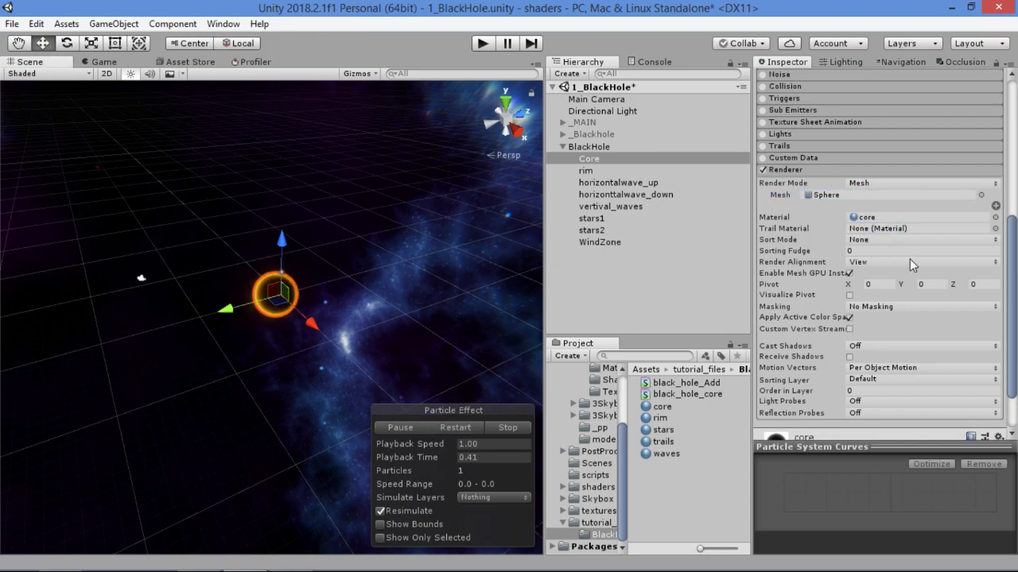
{"action": "left_click_drag", "start_coordinate": [355, 307], "coordinate": [412, 256], "text": "alt"}
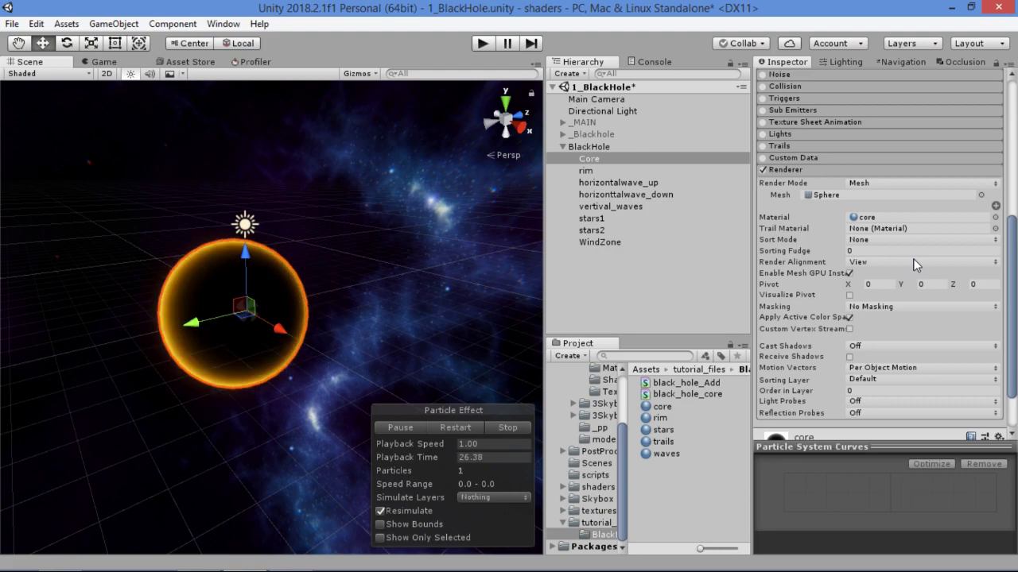
- Set the emitter shape of Core's particle system to Mesh, collapse the Shape module and expand the main settings
{"action": "scroll", "coordinate": [914, 265], "scroll_direction": "up", "scroll_amount": 3}
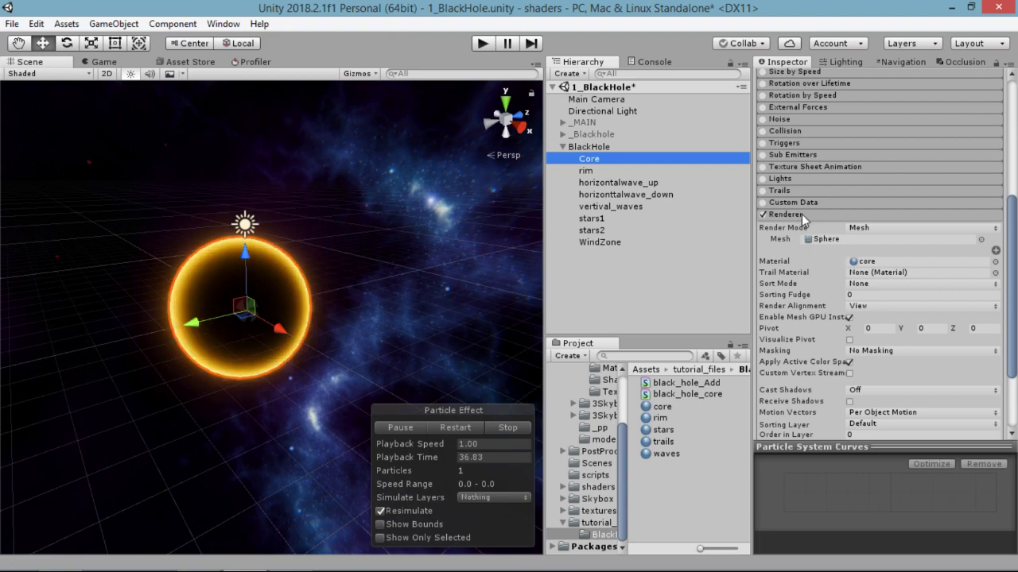
{"action": "scroll", "coordinate": [803, 239], "scroll_direction": "up", "scroll_amount": 10}
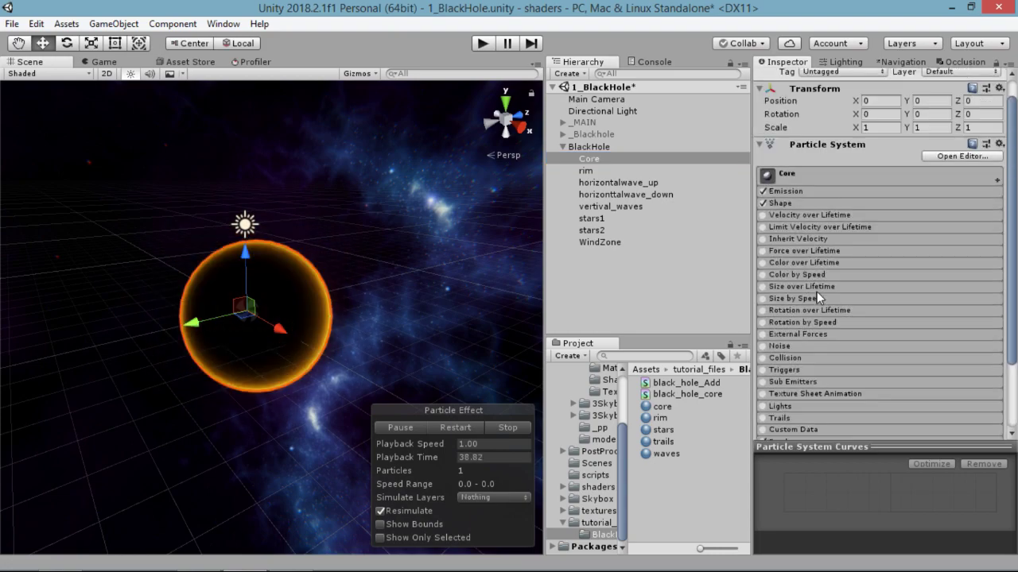
{"action": "left_click", "coordinate": [779, 204]}
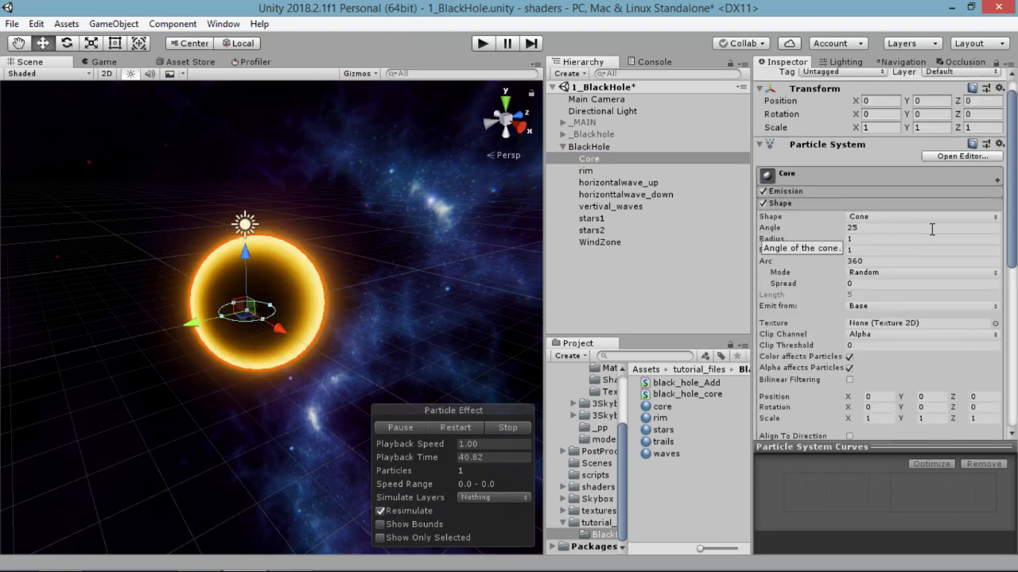
{"action": "left_click", "coordinate": [980, 217]}
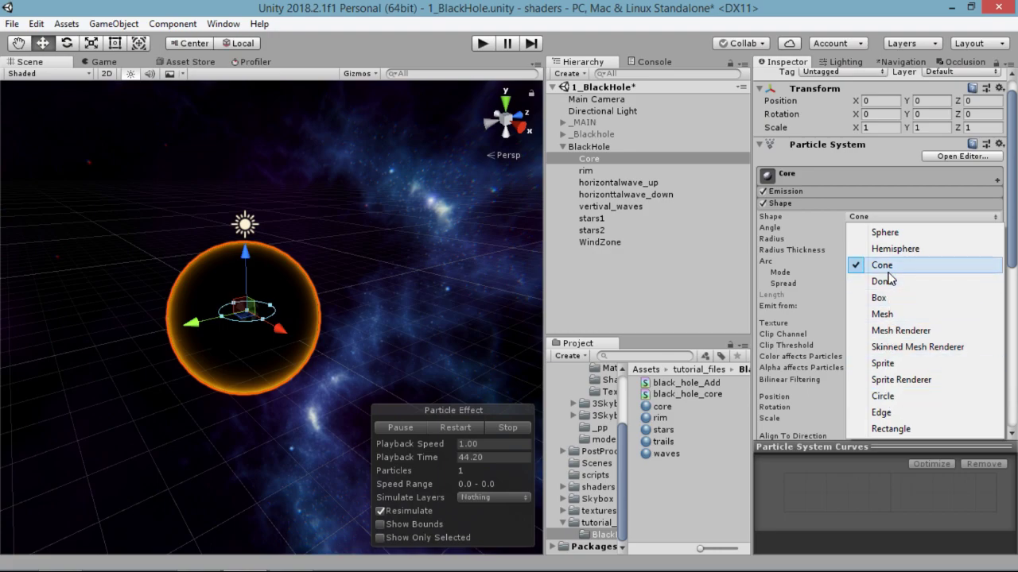
{"action": "left_click", "coordinate": [883, 315]}
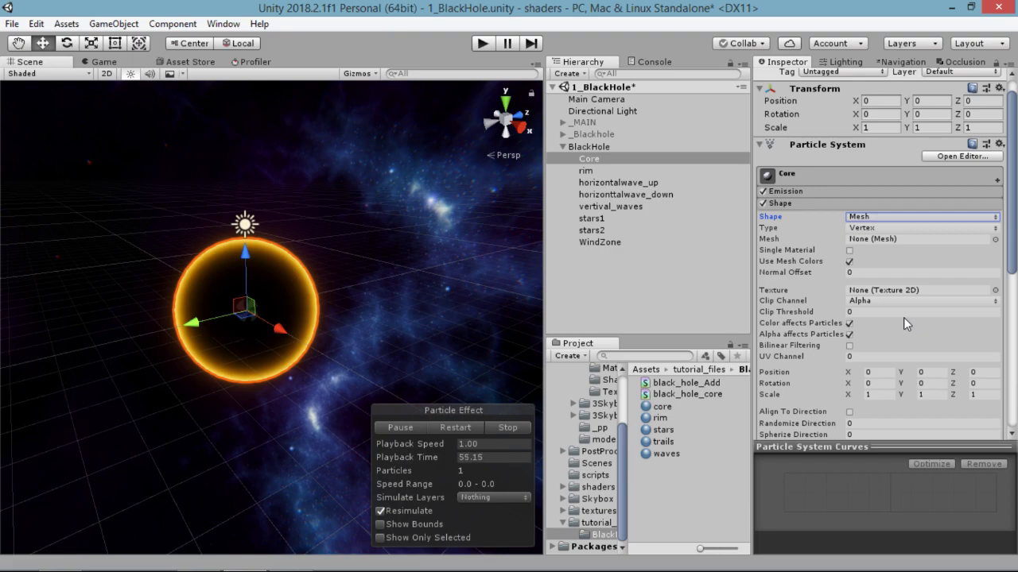
{"action": "left_click", "coordinate": [815, 204]}
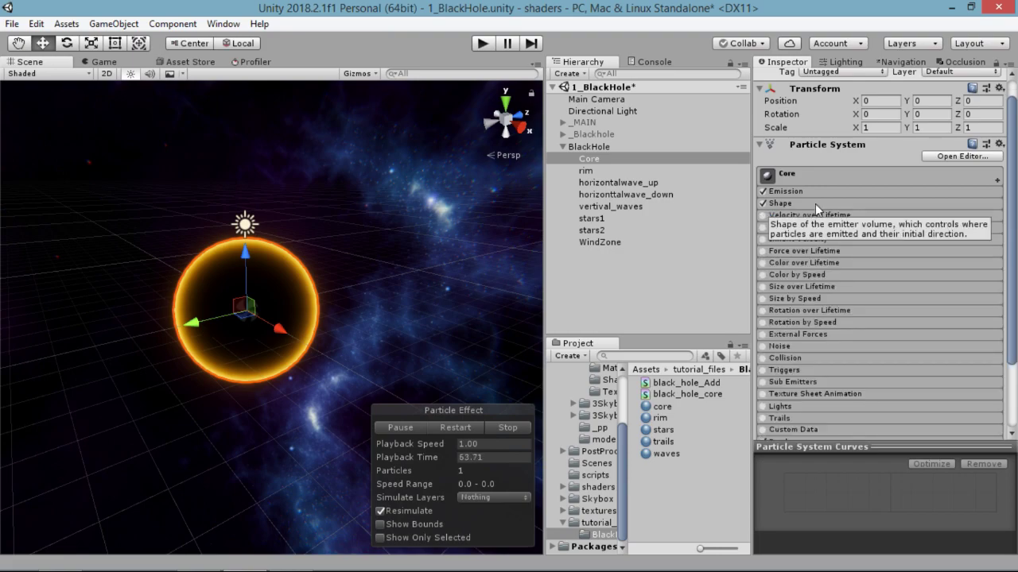
{"action": "left_click", "coordinate": [784, 176]}
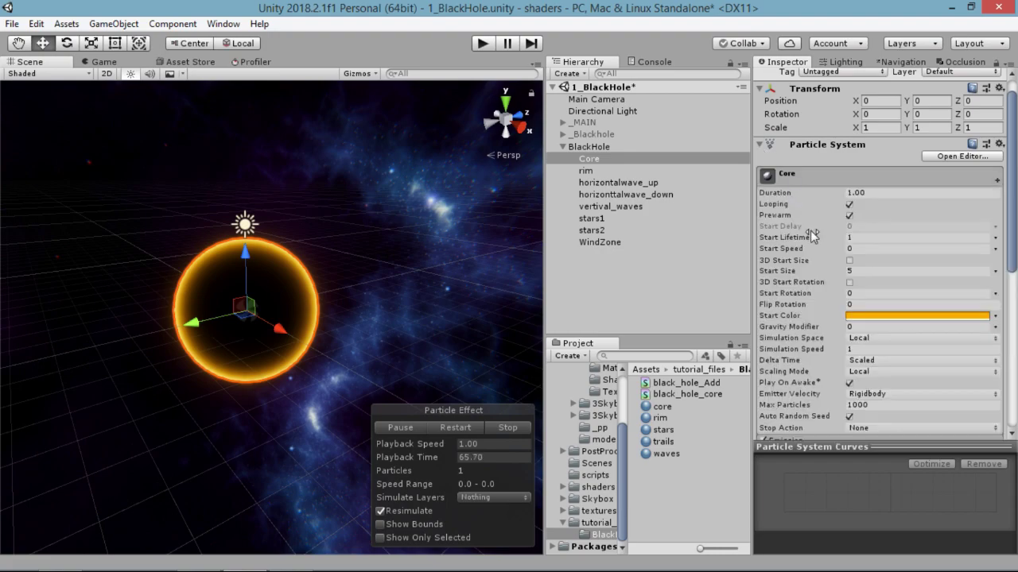
{"action": "scroll", "coordinate": [822, 268], "scroll_direction": "down", "scroll_amount": 1}
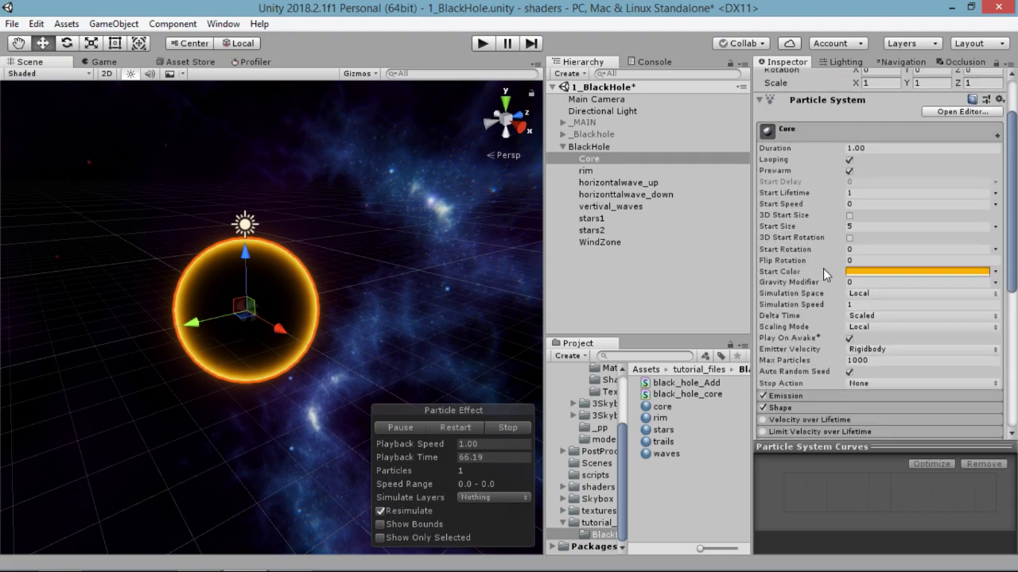
- Add a Particle System component to the rim object
{"action": "left_click", "coordinate": [608, 170]}
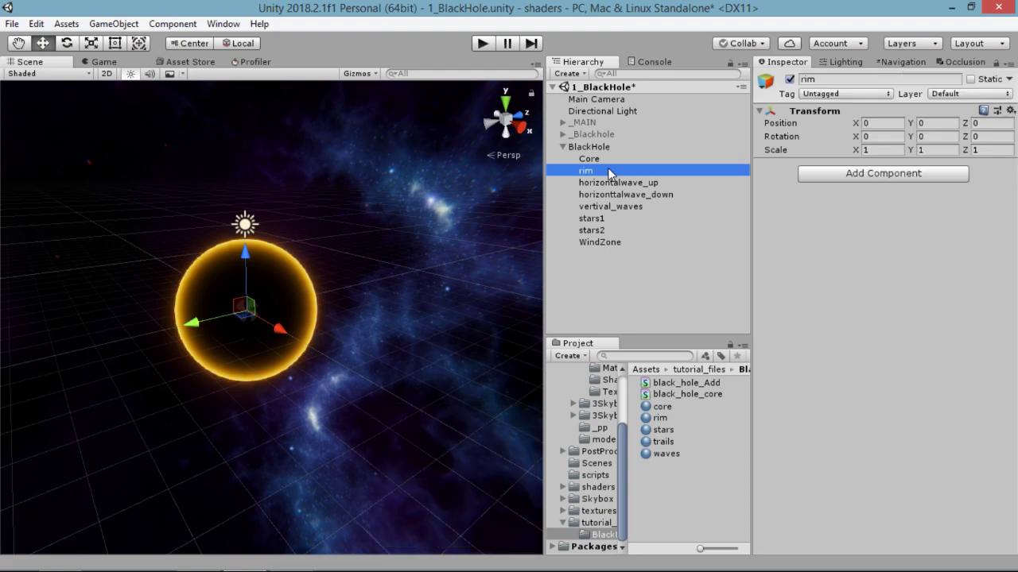
{"action": "left_click", "coordinate": [845, 178]}
{"action": "type", "text": "part"}
{"action": "left_click", "coordinate": [847, 230]}
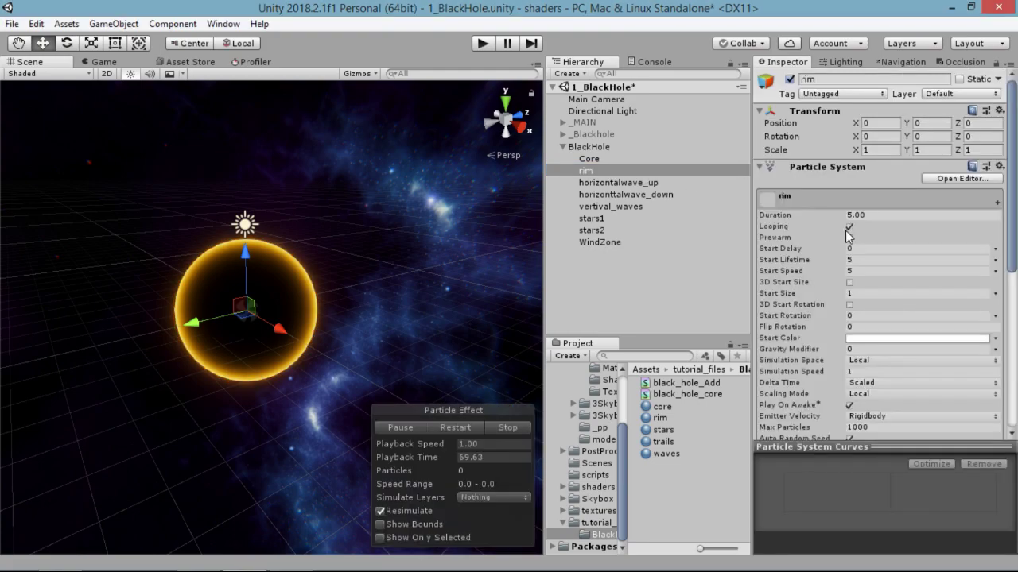
- Set rim's particle duration to 1, start lifetime to 1, start speed to 0 and start size to 8.35
{"action": "left_click", "coordinate": [871, 215]}
{"action": "type", "text": "1"}
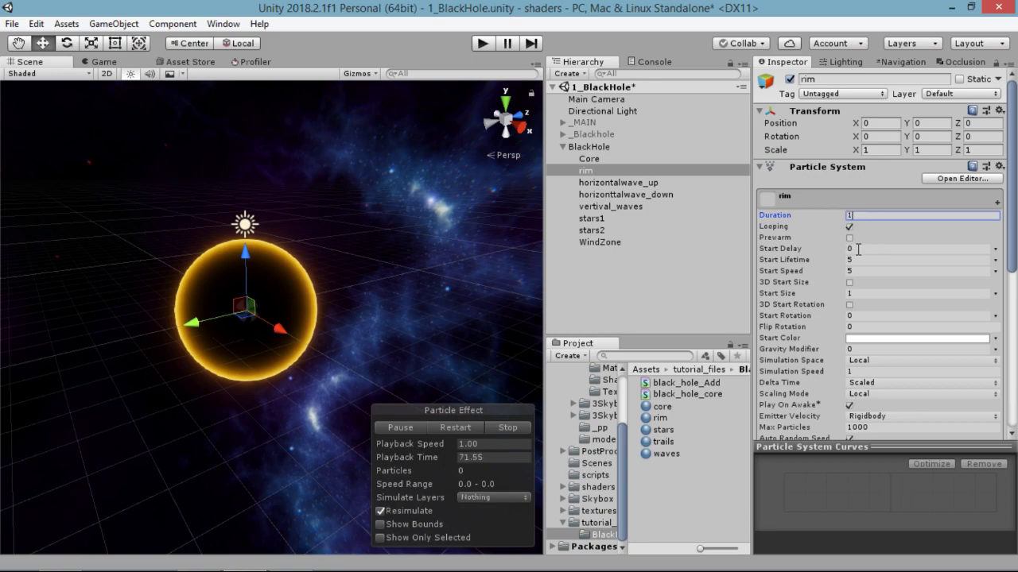
{"action": "left_click", "coordinate": [859, 260]}
{"action": "type", "text": "1"}
{"action": "left_click", "coordinate": [863, 272]}
{"action": "type", "text": "0"}
{"action": "left_click", "coordinate": [861, 294]}
{"action": "type", "text": "8.35"}
- Set the start color of rim's particles to light orange with hexadecimal value FFCD61
{"action": "scroll", "coordinate": [854, 312], "scroll_direction": "down", "scroll_amount": 3}
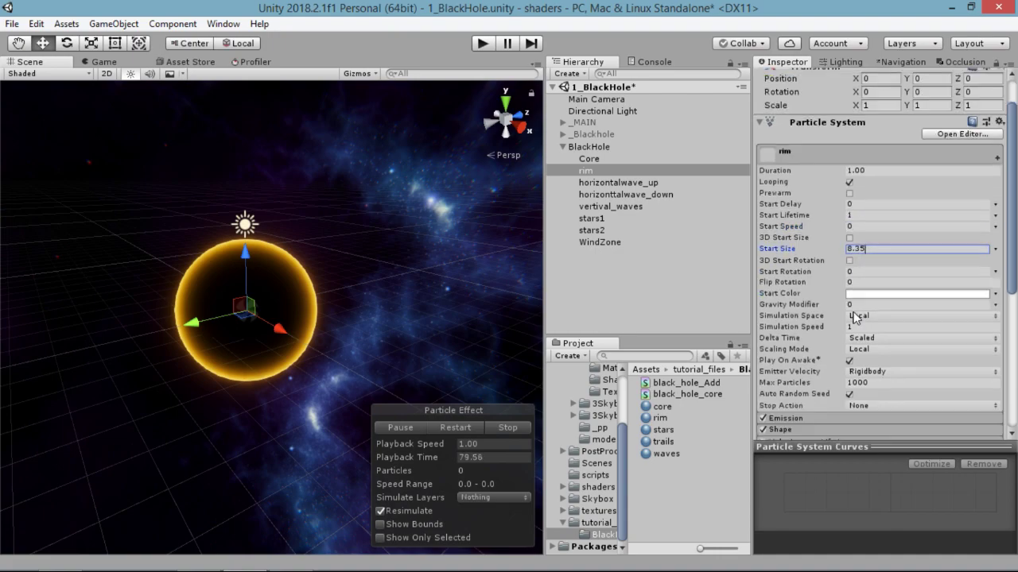
{"action": "left_click", "coordinate": [885, 251]}
{"action": "left_click", "coordinate": [721, 385]}
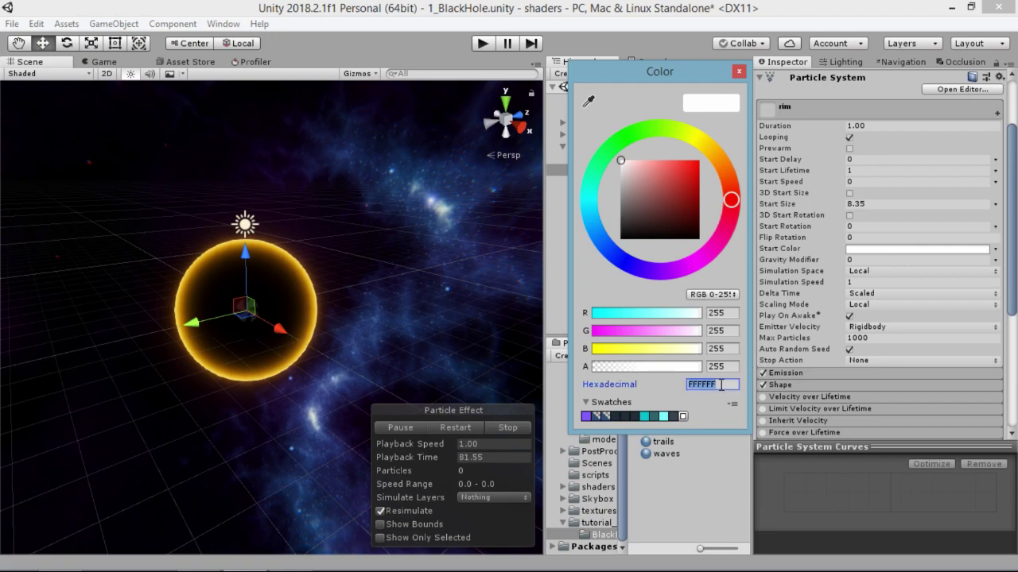
{"action": "type", "text": "FFCD61"}
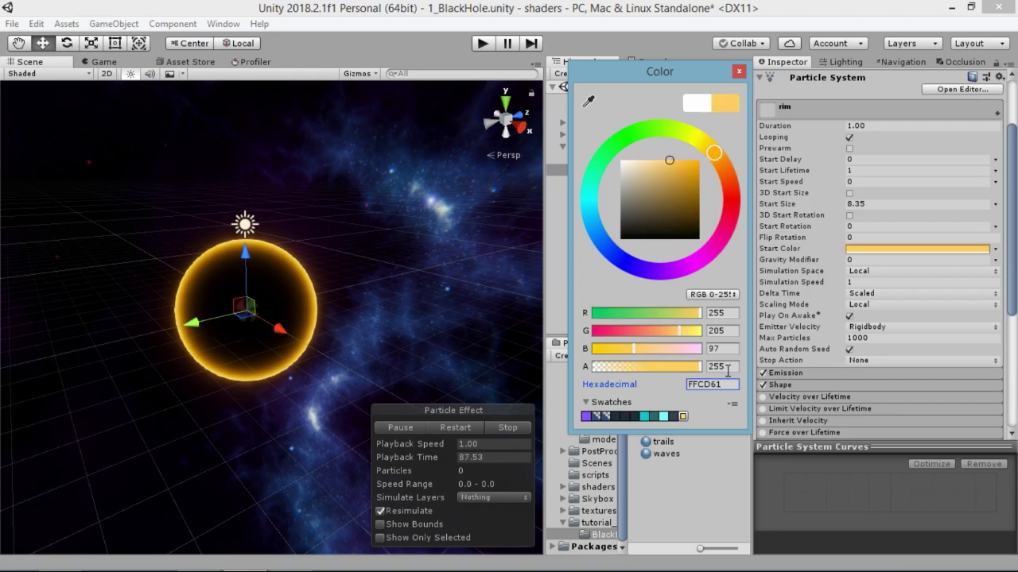
{"action": "key", "text": "Return"}
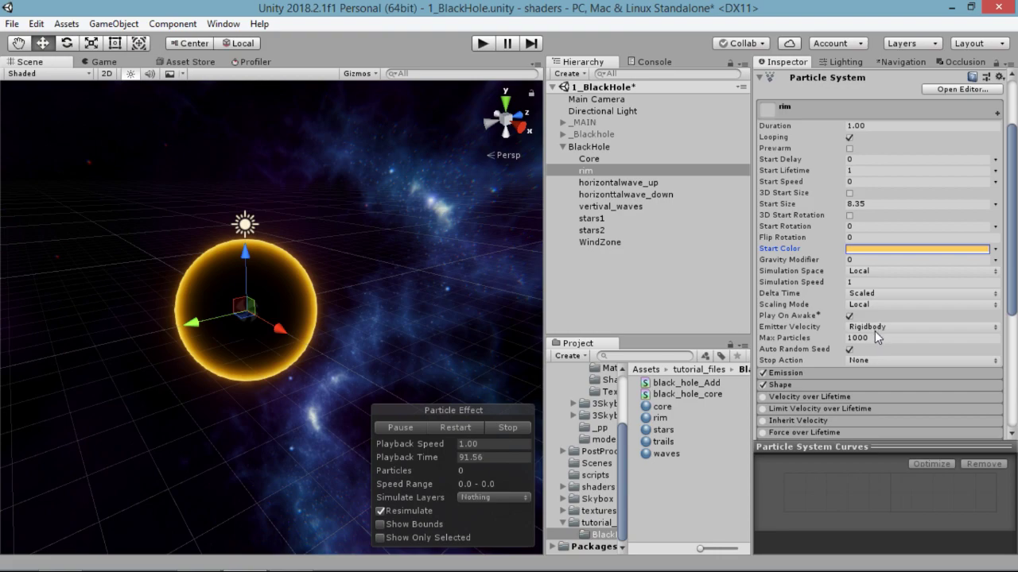
- Set rim's emission rate over time to 0 and add a burst with a count of 1
{"action": "scroll", "coordinate": [873, 312], "scroll_direction": "down", "scroll_amount": 3}
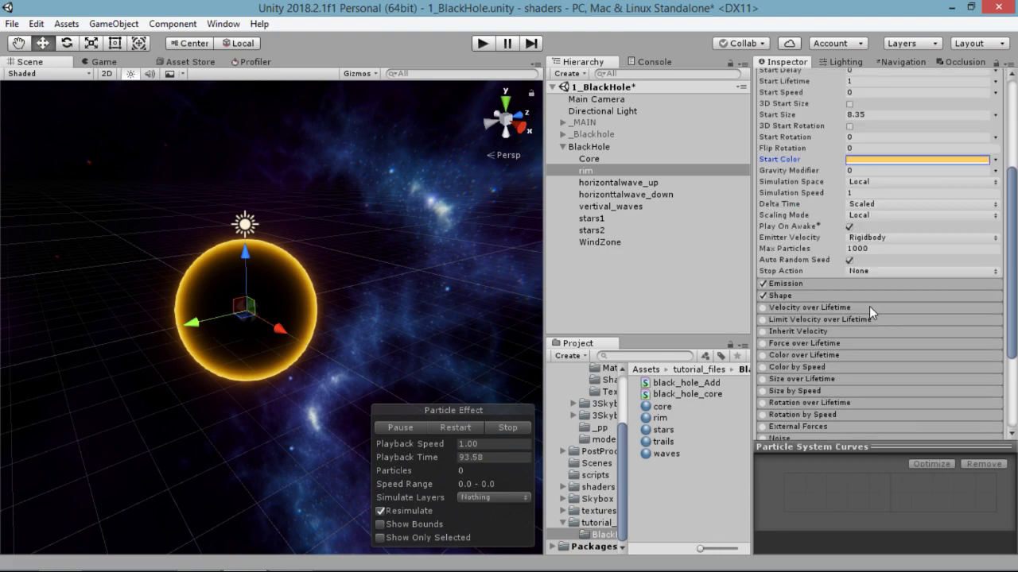
{"action": "left_click", "coordinate": [779, 285]}
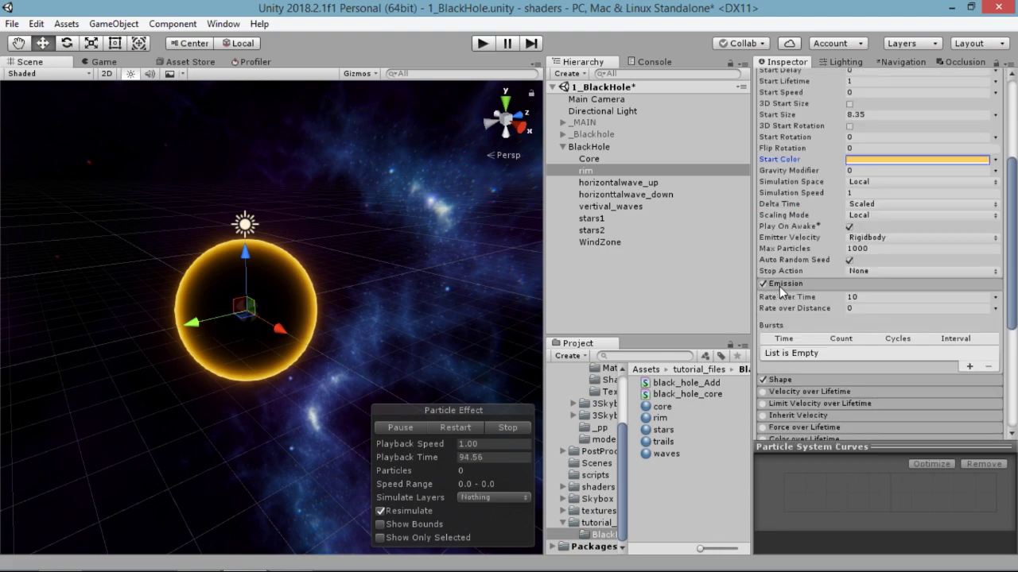
{"action": "left_click", "coordinate": [873, 299]}
{"action": "type", "text": "0"}
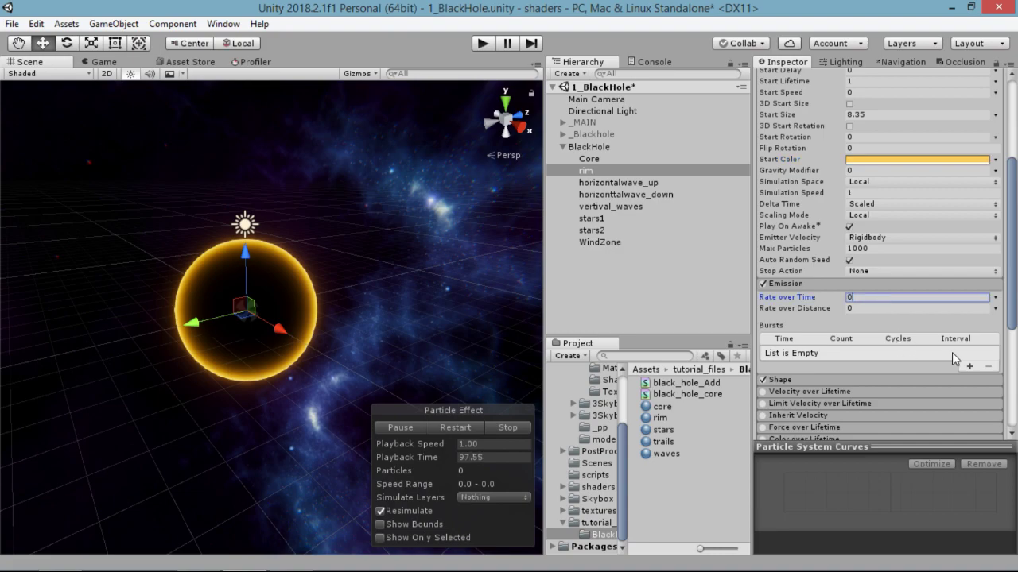
{"action": "left_click", "coordinate": [970, 365]}
{"action": "left_click", "coordinate": [862, 351]}
{"action": "type", "text": "1"}
{"action": "left_click", "coordinate": [790, 284]}
- Set the emitter shape of rim's particle system to Mesh and compare its Shape settings with Core's
{"action": "left_click", "coordinate": [791, 296]}
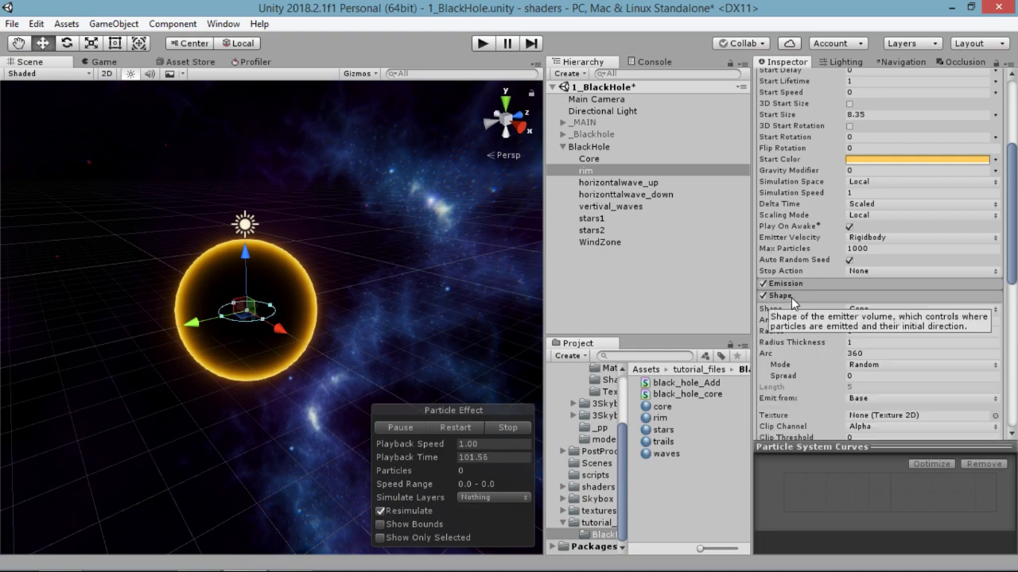
{"action": "scroll", "coordinate": [843, 294], "scroll_direction": "down", "scroll_amount": 2}
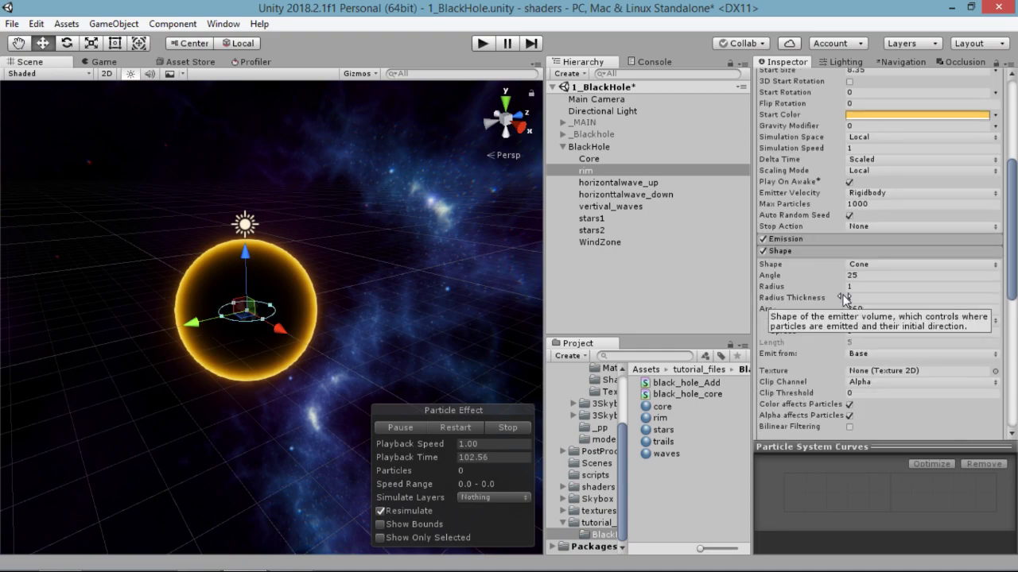
{"action": "left_click", "coordinate": [910, 267]}
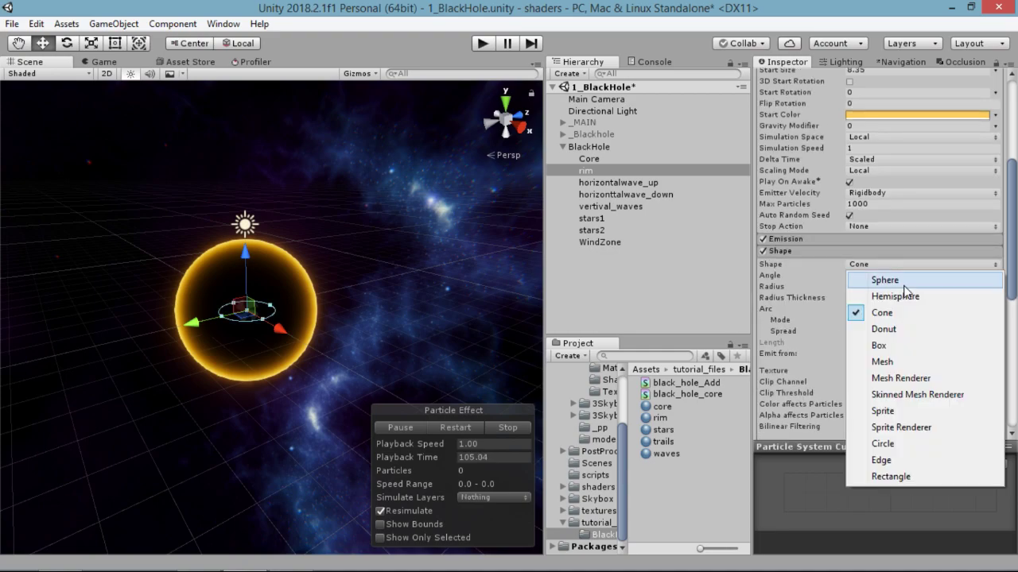
{"action": "left_click", "coordinate": [882, 361]}
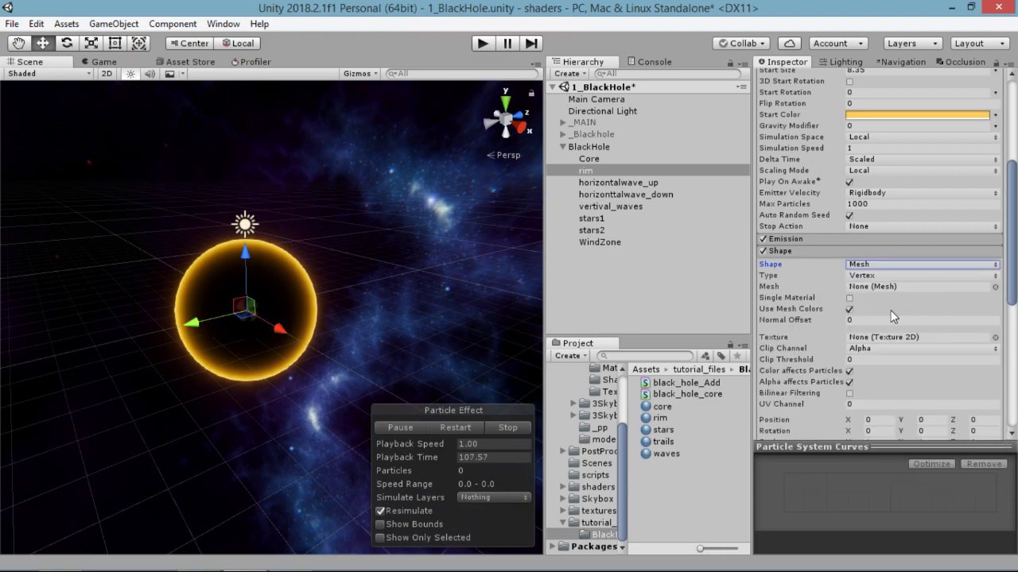
{"action": "left_click", "coordinate": [590, 159]}
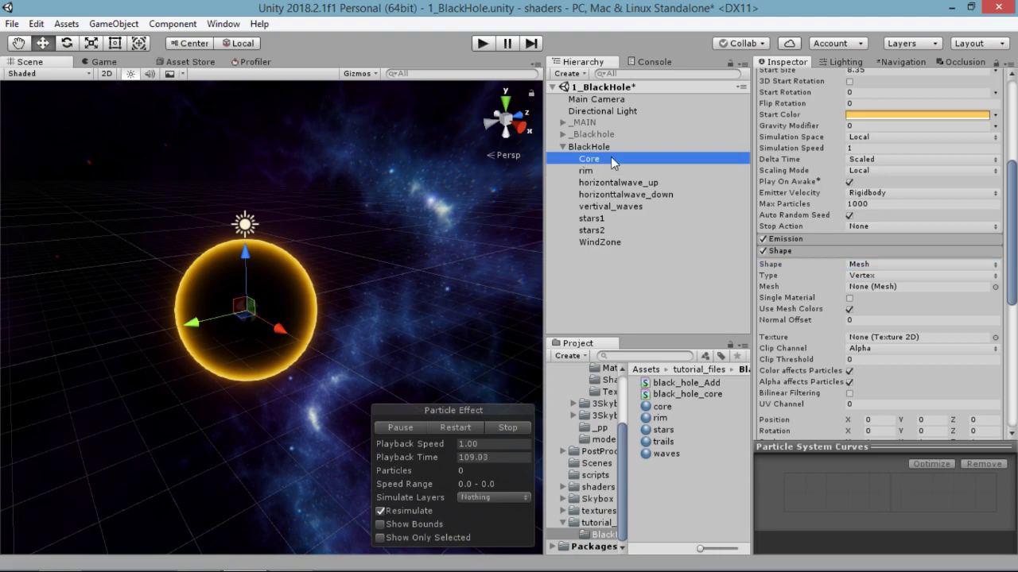
{"action": "left_click", "coordinate": [814, 252]}
{"action": "scroll", "coordinate": [813, 254], "scroll_direction": "down", "scroll_amount": 2}
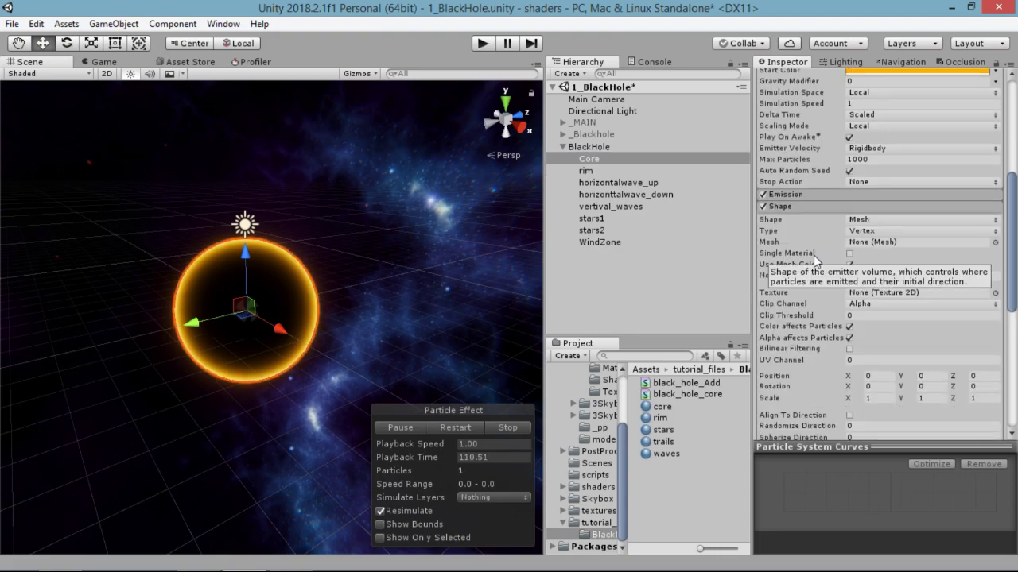
{"action": "left_click", "coordinate": [607, 171]}
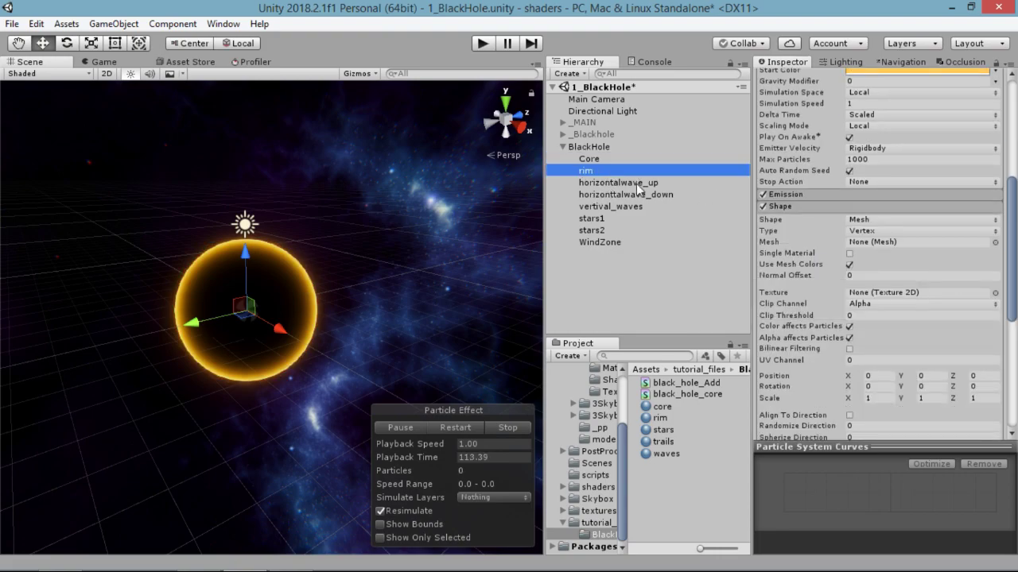
{"action": "scroll", "coordinate": [862, 294], "scroll_direction": "down", "scroll_amount": 2}
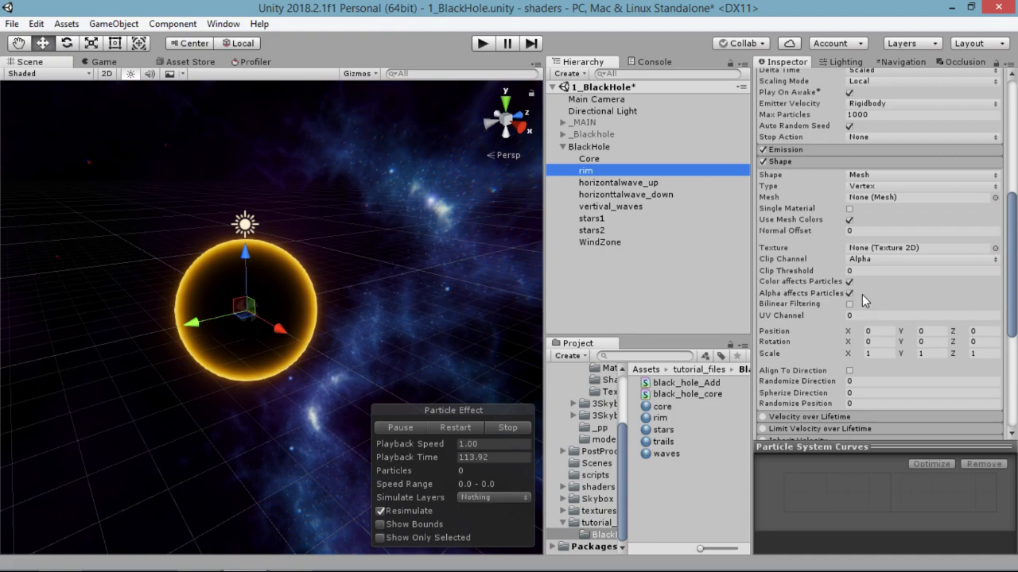
{"action": "left_click", "coordinate": [782, 162]}
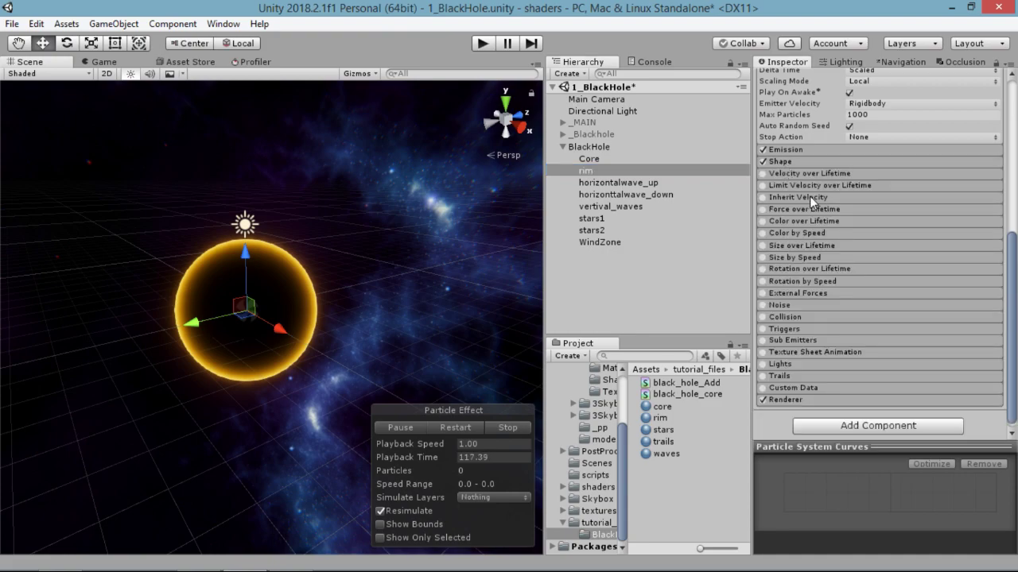
- Assign the rim material to the Renderer module of rim's particle system
{"action": "scroll", "coordinate": [811, 200], "scroll_direction": "down", "scroll_amount": 1}
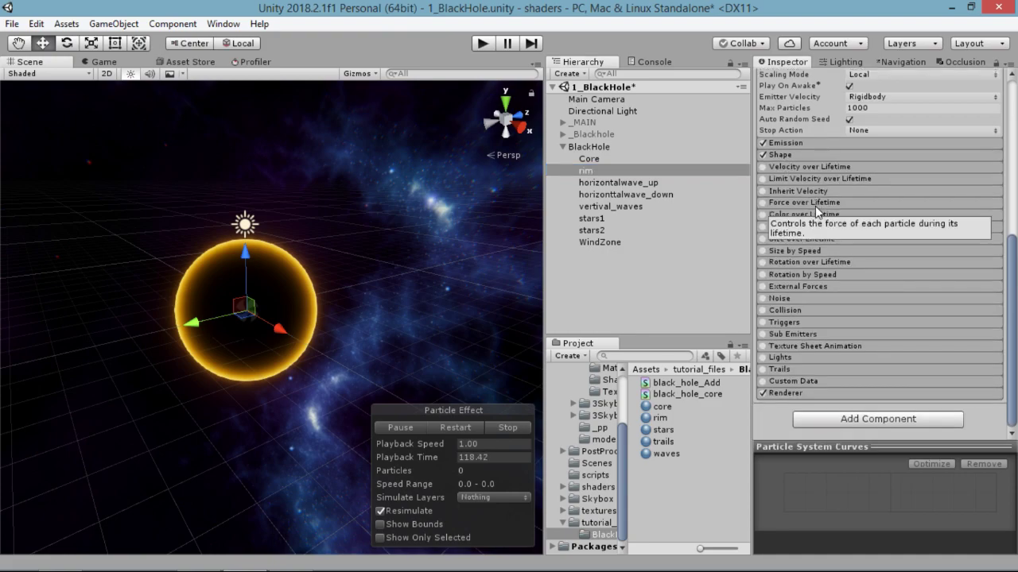
{"action": "left_click", "coordinate": [795, 393]}
{"action": "scroll", "coordinate": [846, 263], "scroll_direction": "down", "scroll_amount": 3}
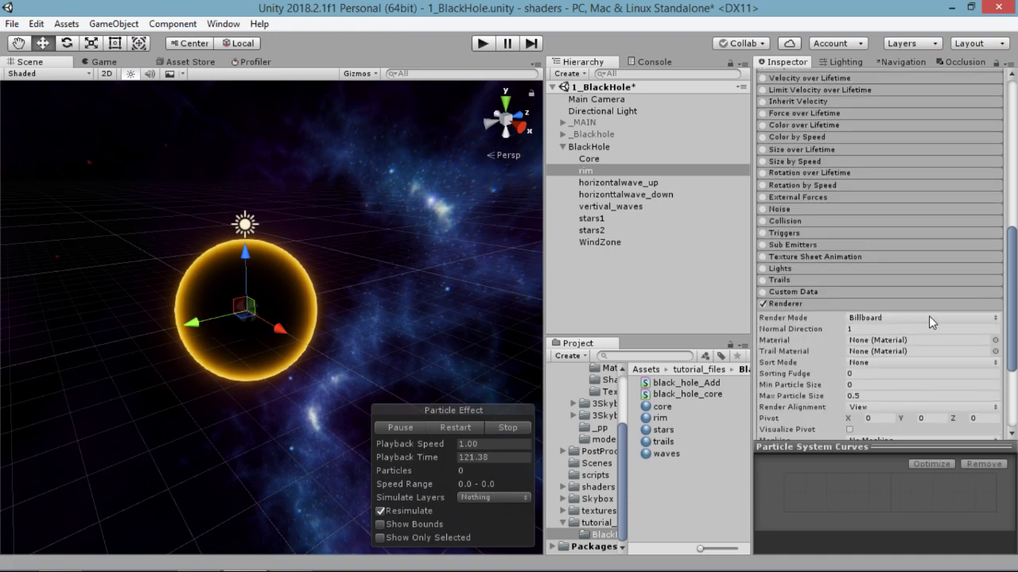
{"action": "scroll", "coordinate": [914, 298], "scroll_direction": "down", "scroll_amount": 2}
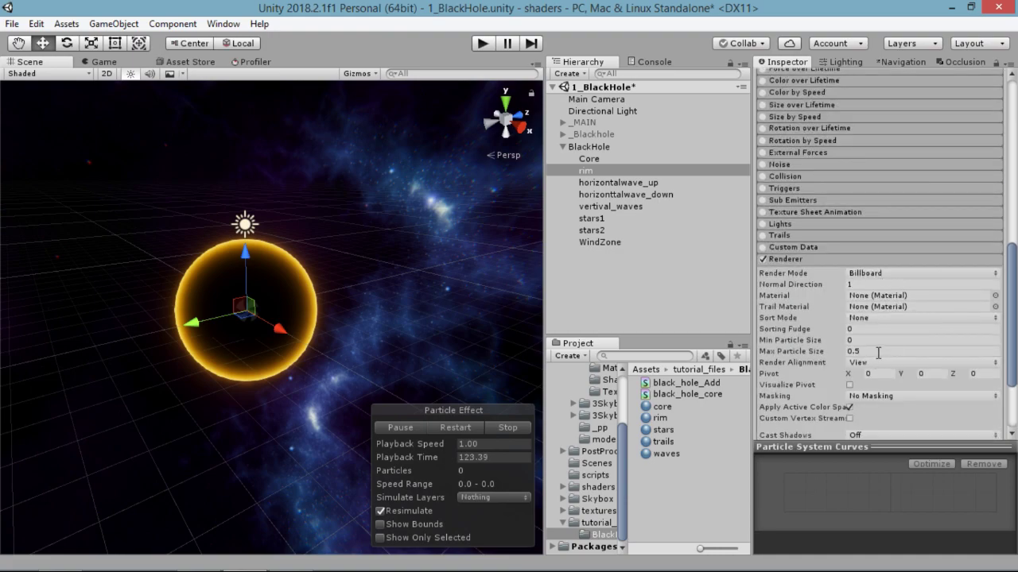
{"action": "left_click_drag", "start_coordinate": [662, 418], "coordinate": [879, 302]}
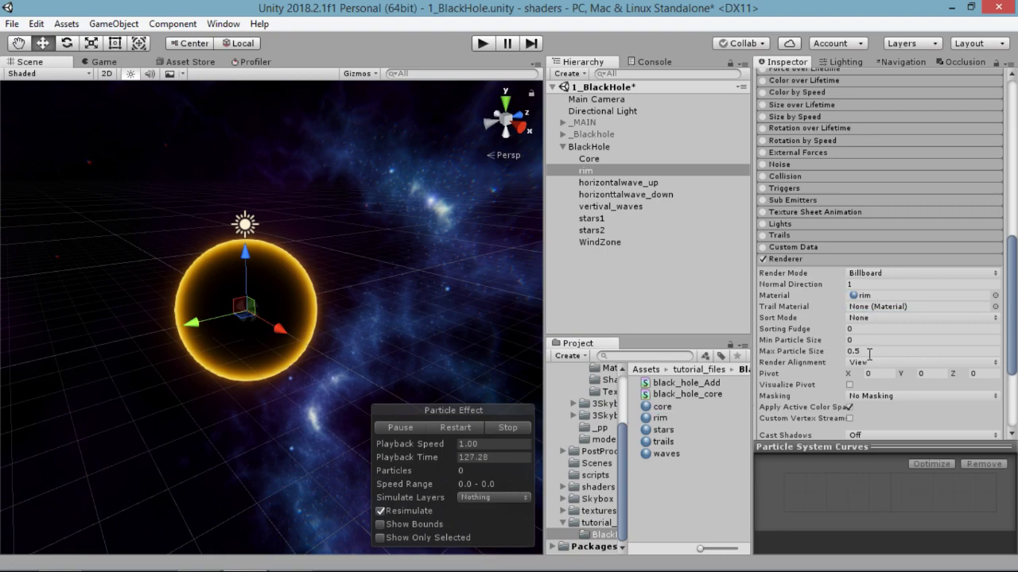
- Set rim's maximum particle size to 8 and restart the particle effect preview
{"action": "left_click", "coordinate": [870, 351]}
{"action": "type", "text": "8"}
{"action": "key", "text": "Return"}
{"action": "left_click", "coordinate": [470, 427]}
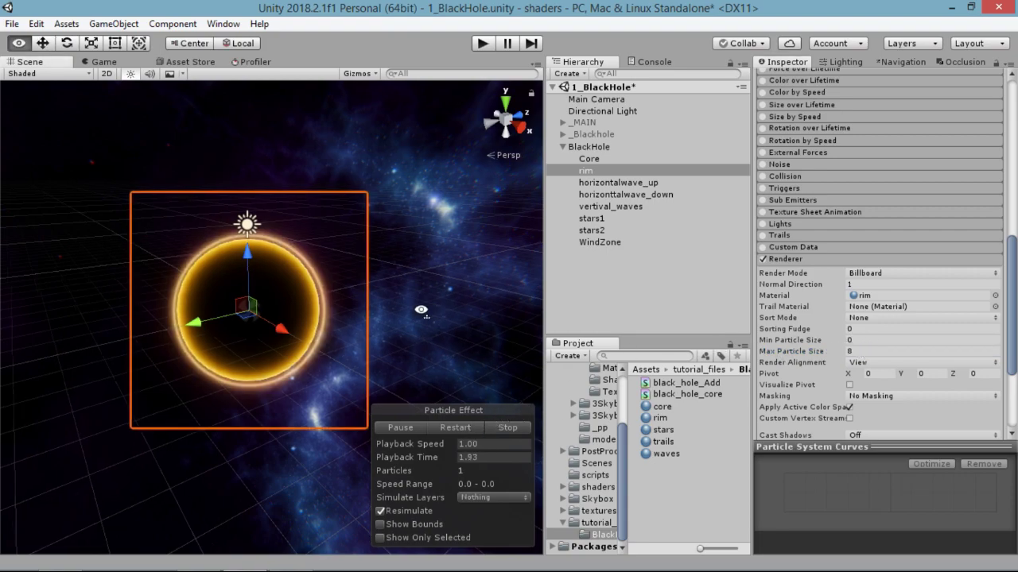
{"action": "key", "text": "f"}
{"action": "scroll", "coordinate": [411, 305], "scroll_direction": "down", "scroll_amount": 5}
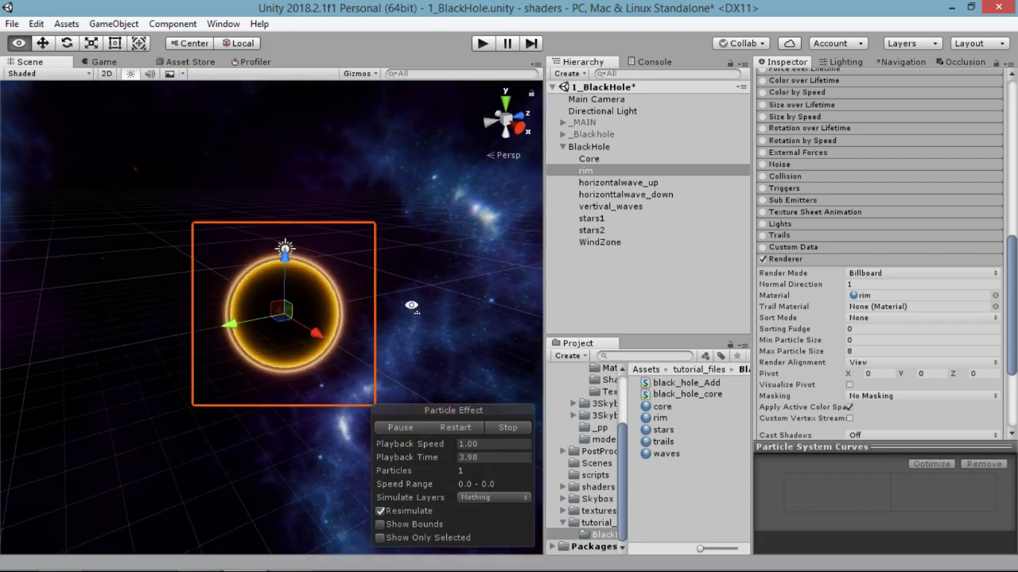
- Set the rotation of the stars1 object to -90 on X and -270 on Z
{"action": "left_click", "coordinate": [633, 186]}
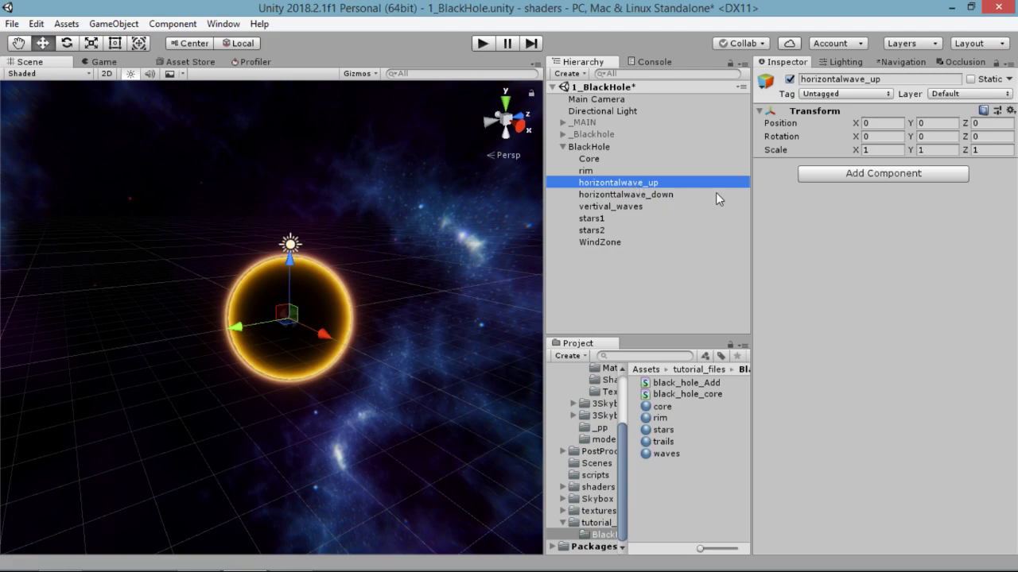
{"action": "left_click", "coordinate": [618, 217]}
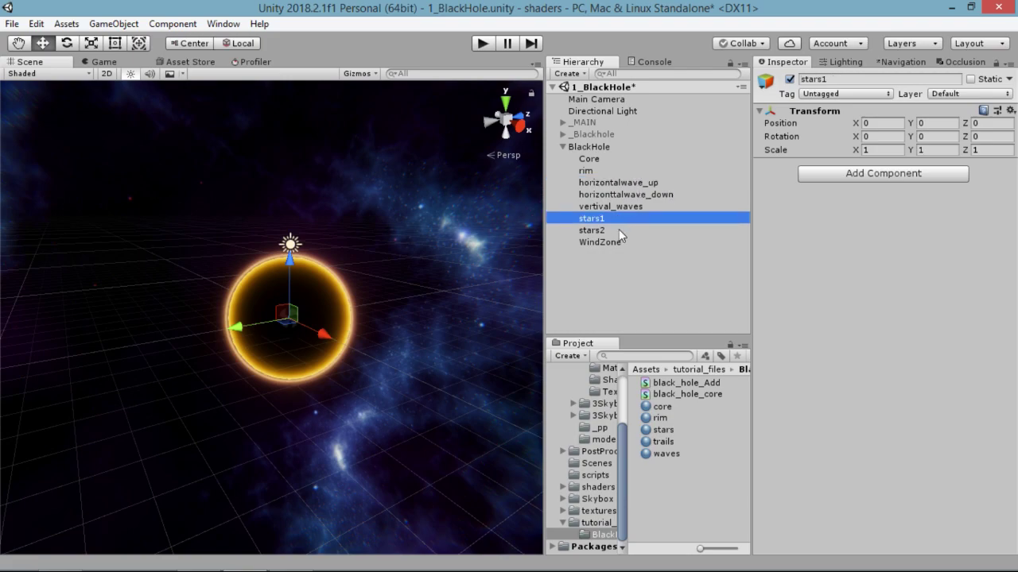
{"action": "left_click", "coordinate": [884, 136]}
{"action": "type", "text": "-90"}
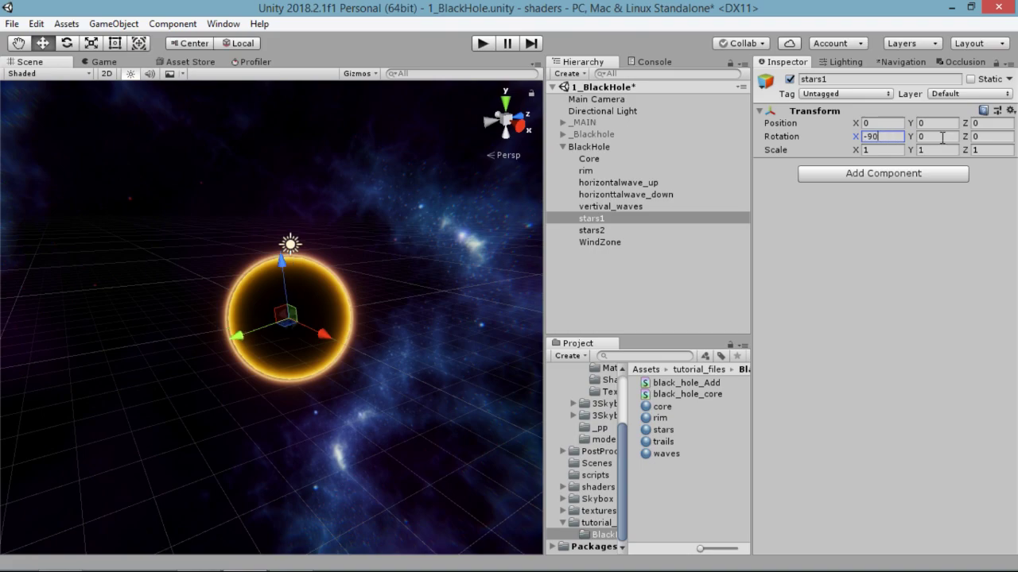
{"action": "left_click", "coordinate": [1004, 136]}
{"action": "type", "text": "-270"}
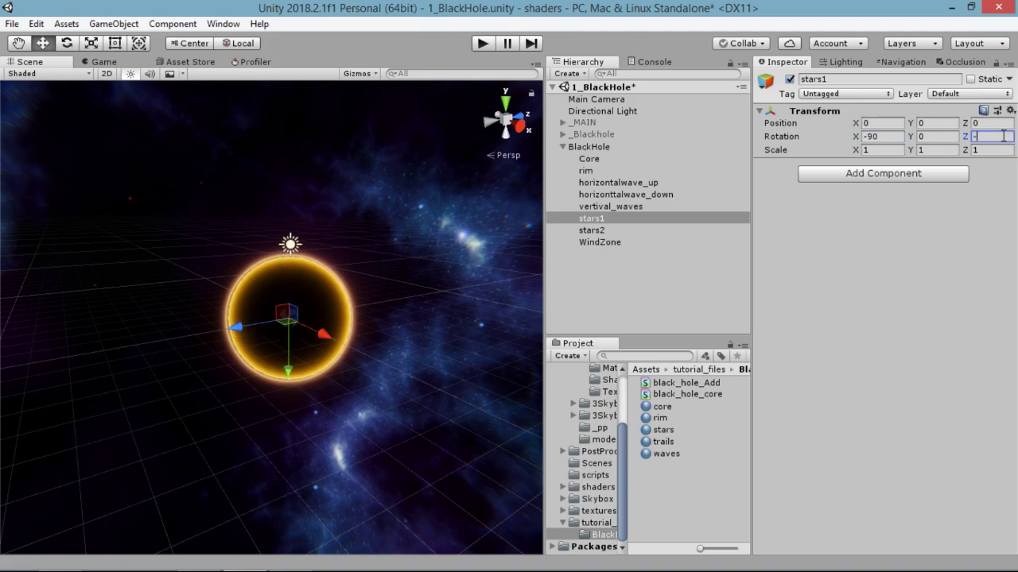
- Set the rotation of the stars2 object to 90 on X and -90 on Z
{"action": "left_click", "coordinate": [609, 230]}
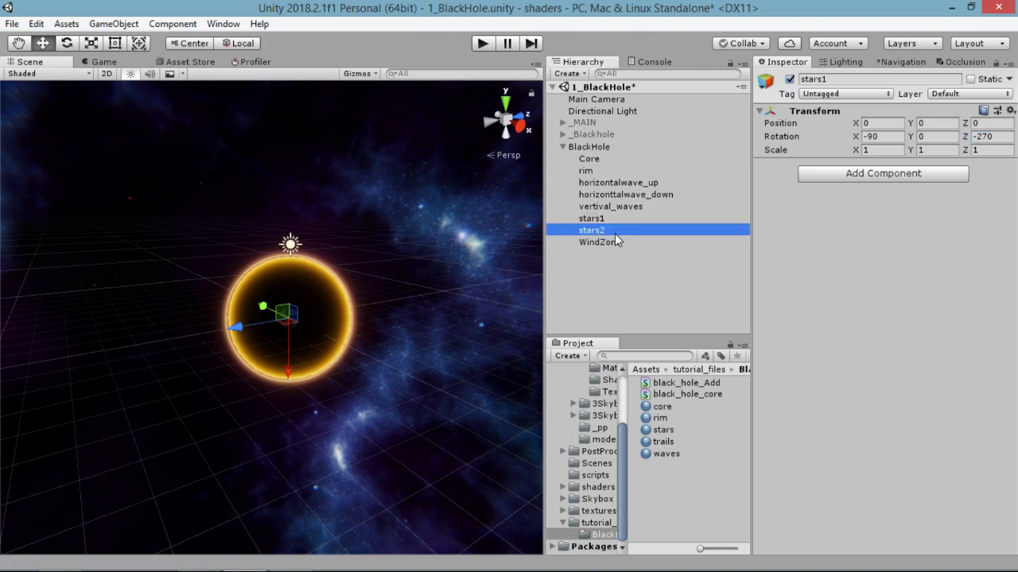
{"action": "left_click", "coordinate": [882, 136]}
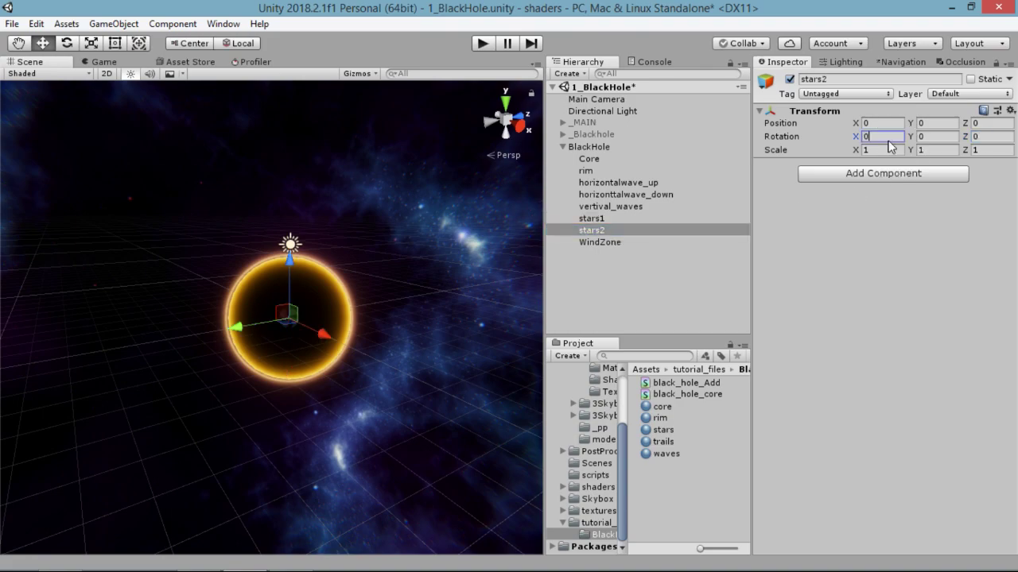
{"action": "type", "text": "90"}
{"action": "left_click", "coordinate": [984, 136]}
{"action": "type", "text": "-90"}
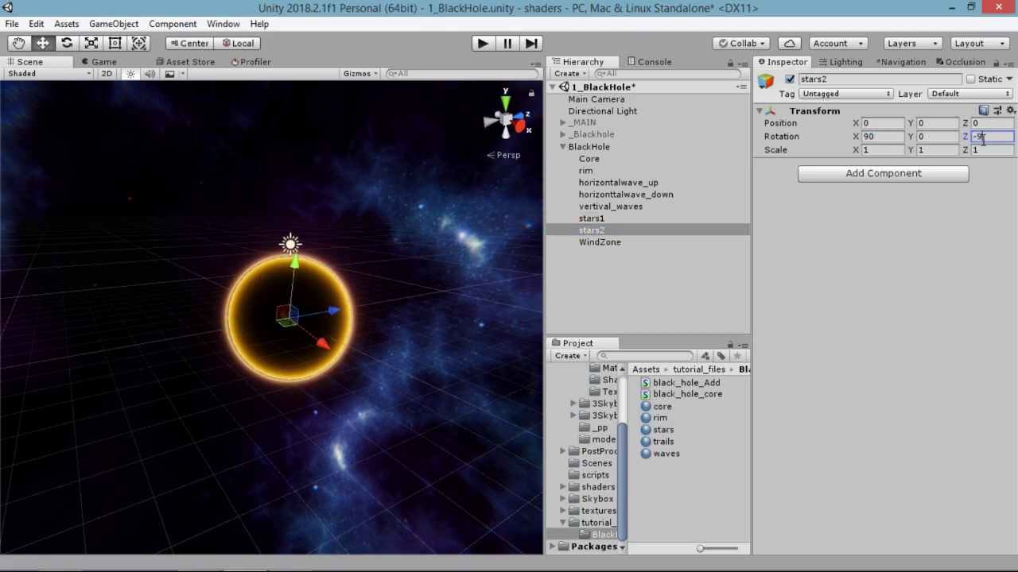
- Add a Particle System component to stars1 and stars2 together
{"action": "left_click", "coordinate": [628, 219], "text": "shift"}
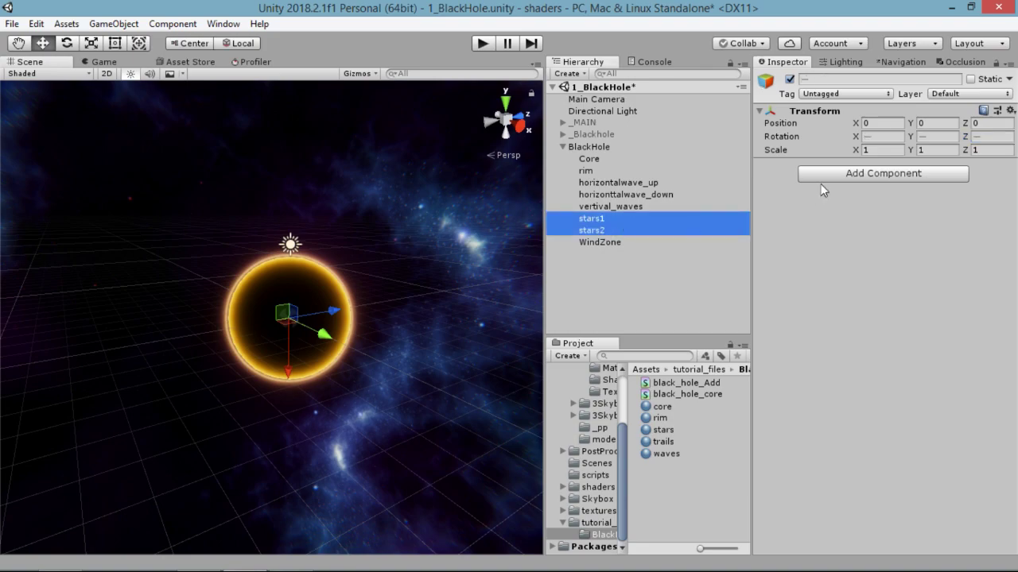
{"action": "left_click", "coordinate": [845, 173]}
{"action": "left_click", "coordinate": [854, 230]}
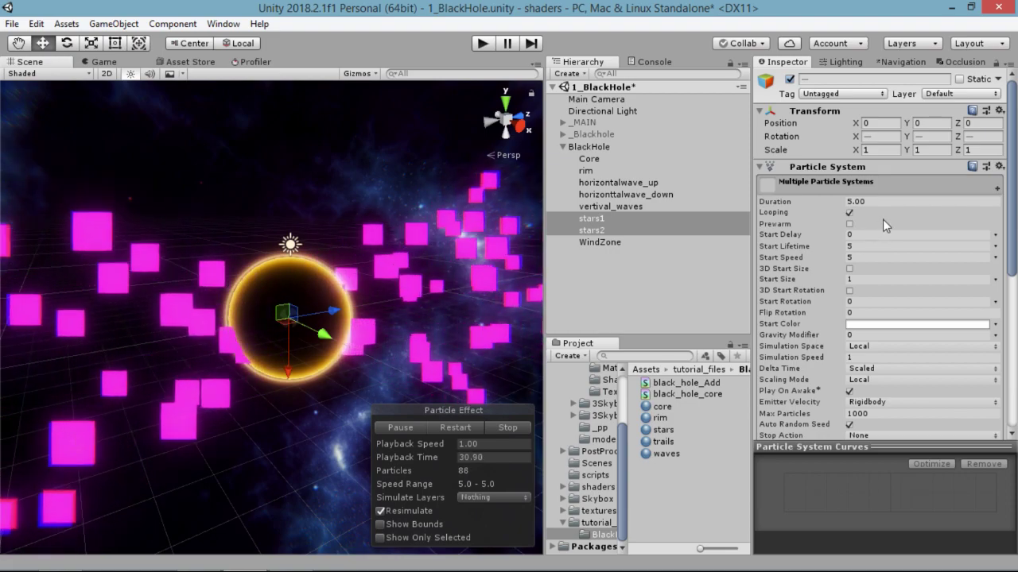
- For both star particle systems, set start speed to 0 and start size to Random Between Two Constants, 0.05 and 0.5
{"action": "left_click", "coordinate": [857, 257]}
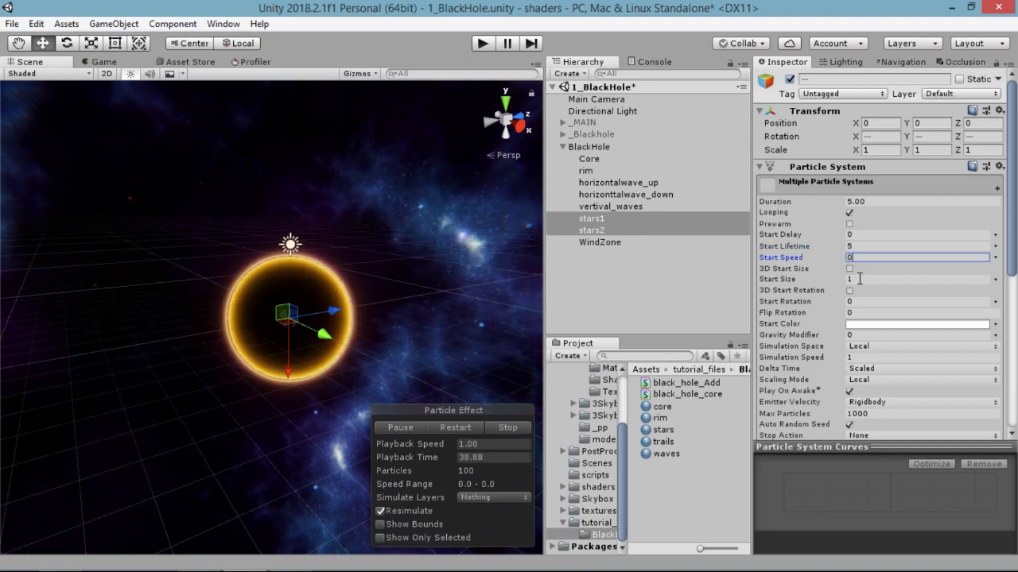
{"action": "left_click", "coordinate": [995, 280]}
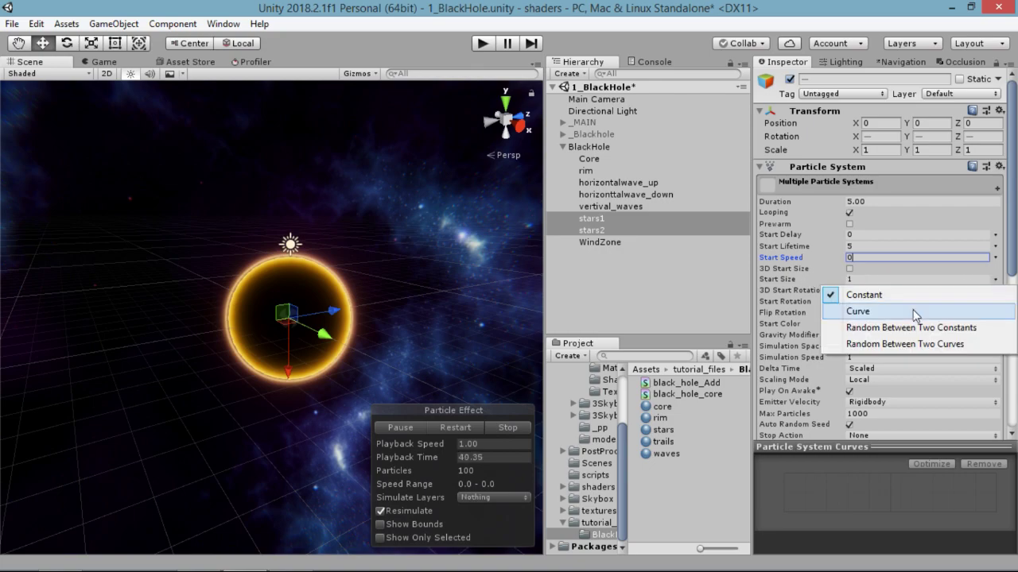
{"action": "left_click", "coordinate": [910, 328]}
{"action": "left_click", "coordinate": [874, 279]}
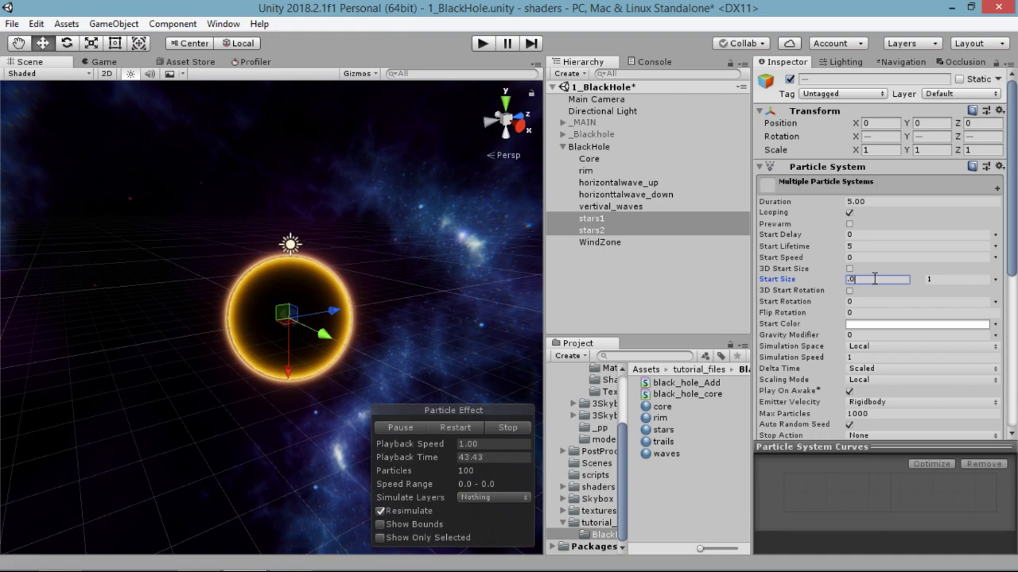
{"action": "left_click", "coordinate": [955, 279]}
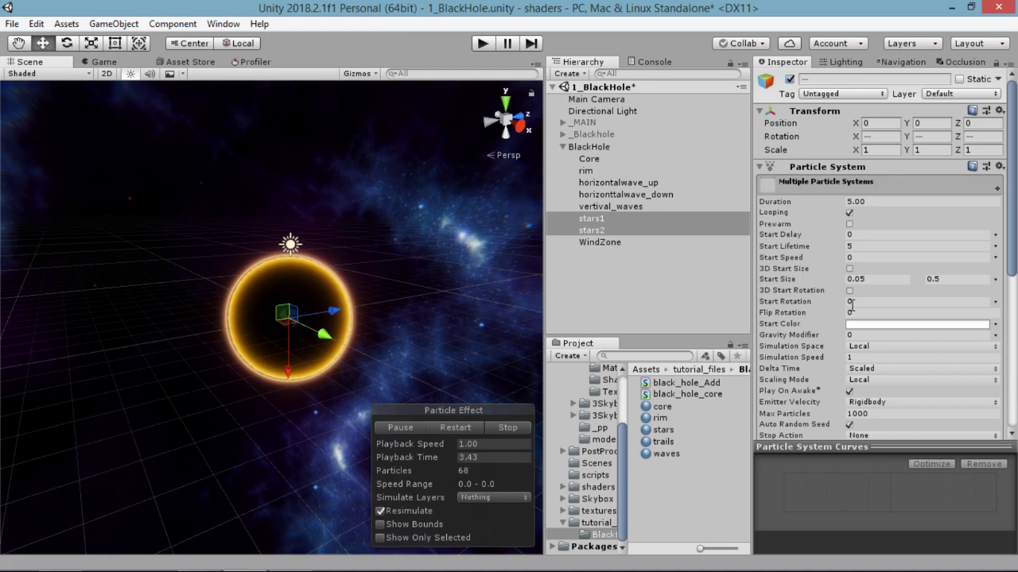
- Set the start color of both star systems to Random Between Two Colors, with FFCB65 as the first color
{"action": "left_click", "coordinate": [995, 324]}
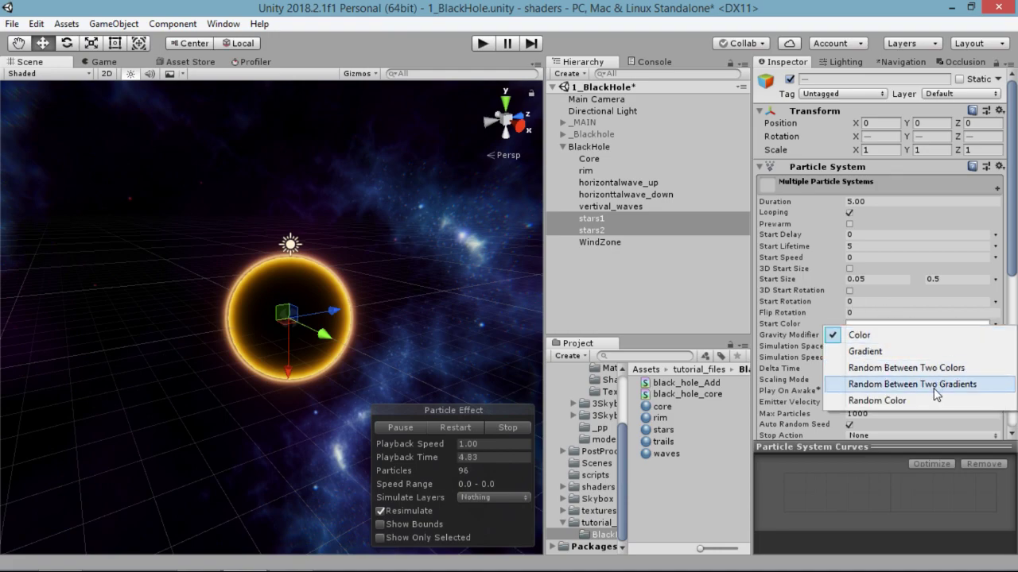
{"action": "left_click", "coordinate": [907, 367]}
{"action": "left_click", "coordinate": [879, 326]}
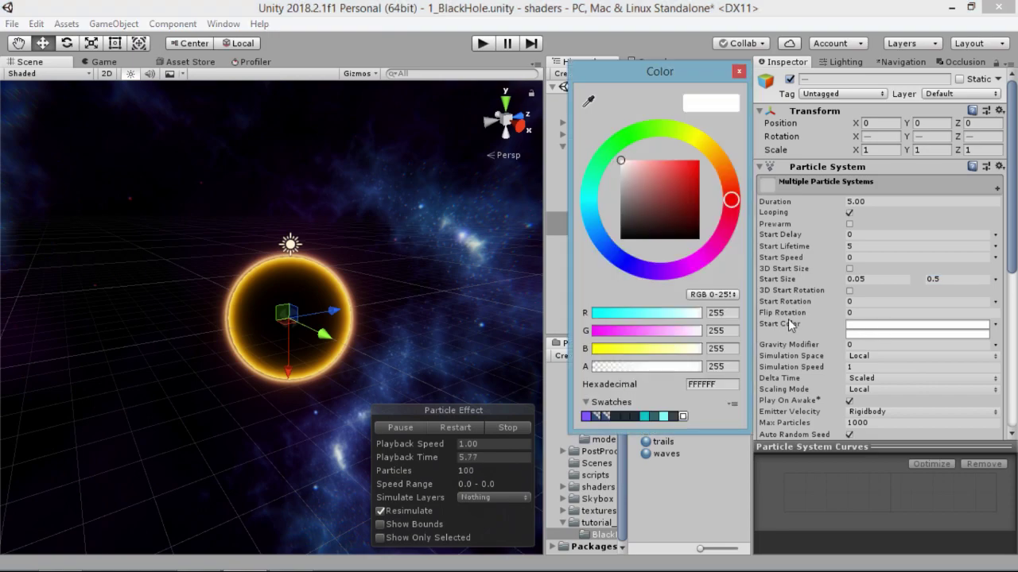
{"action": "left_click", "coordinate": [713, 384]}
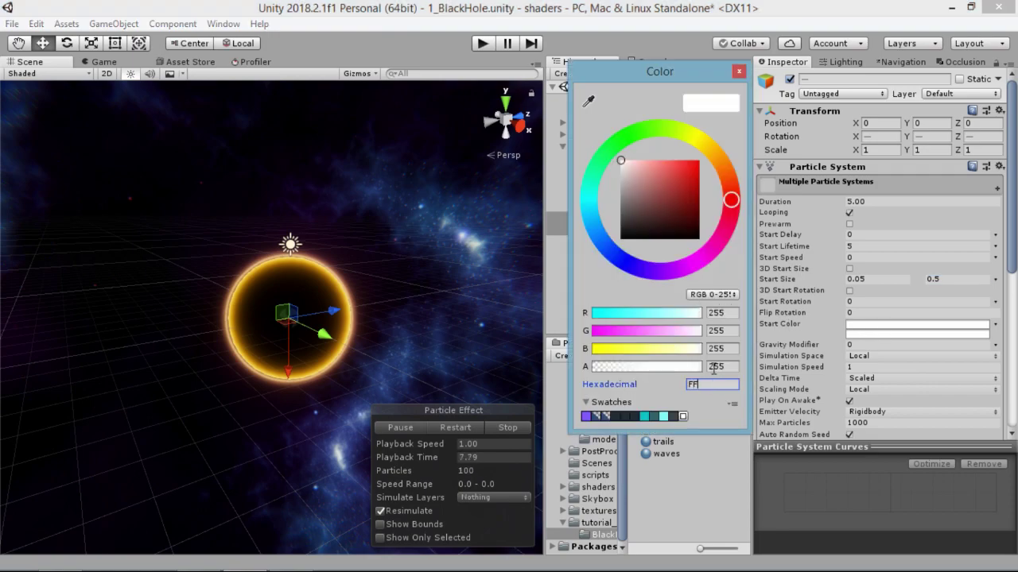
{"action": "type", "text": "FFC"}
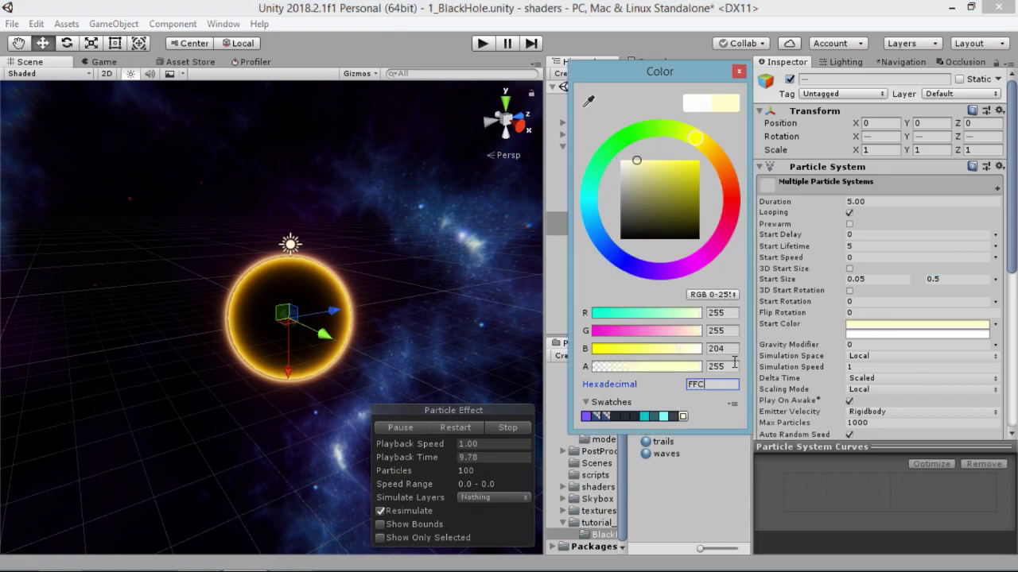
{"action": "type", "text": "B65"}
- Set the second start color of both star systems to FF2600
{"action": "left_click", "coordinate": [889, 335]}
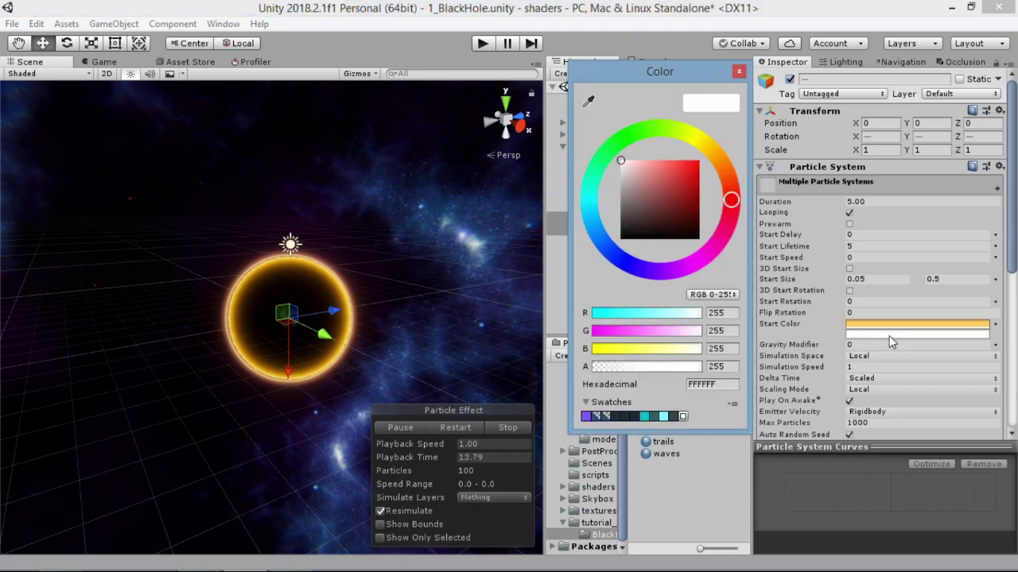
{"action": "left_click", "coordinate": [713, 384]}
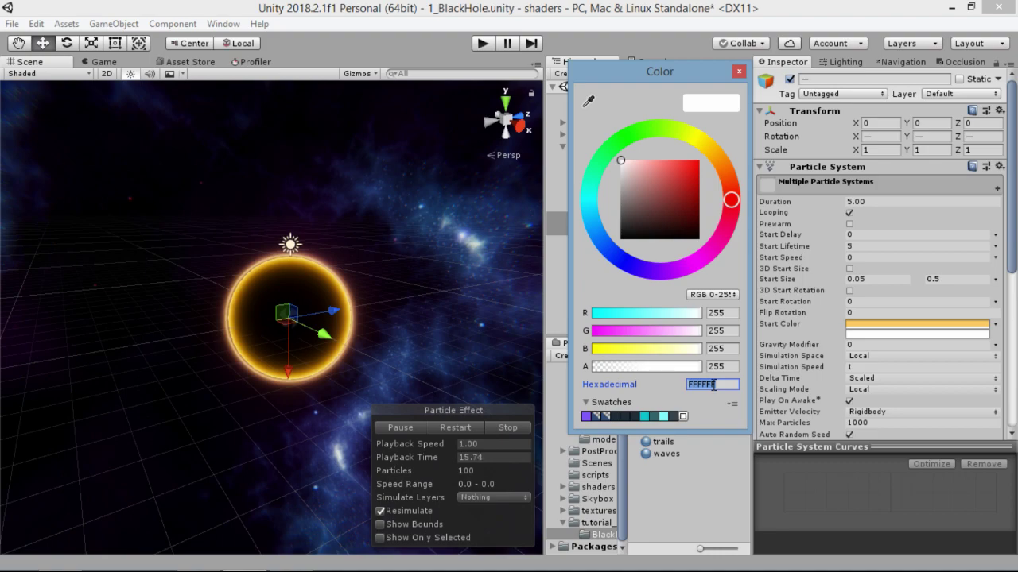
{"action": "type", "text": "FF2600"}
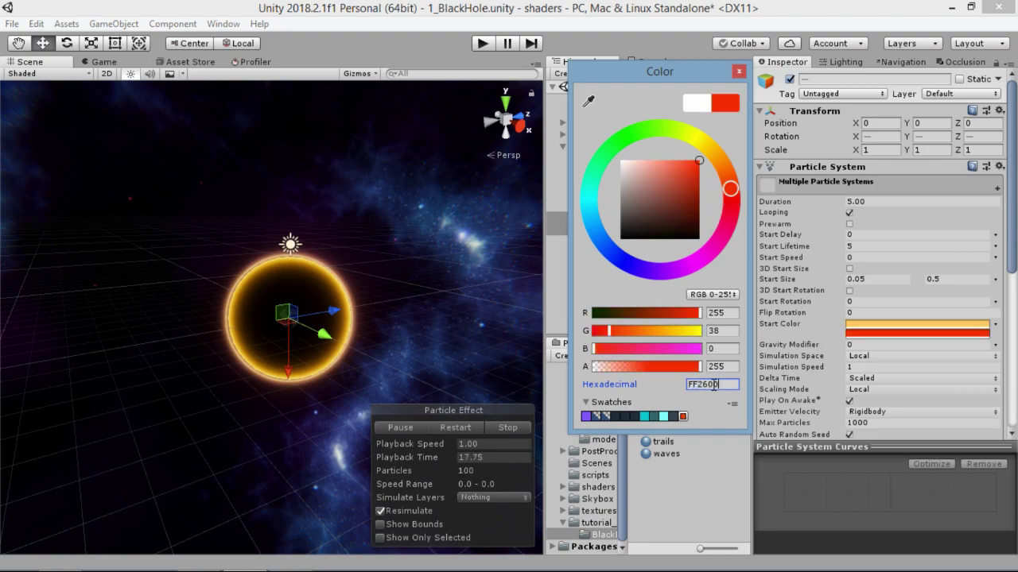
{"action": "left_click", "coordinate": [761, 338]}
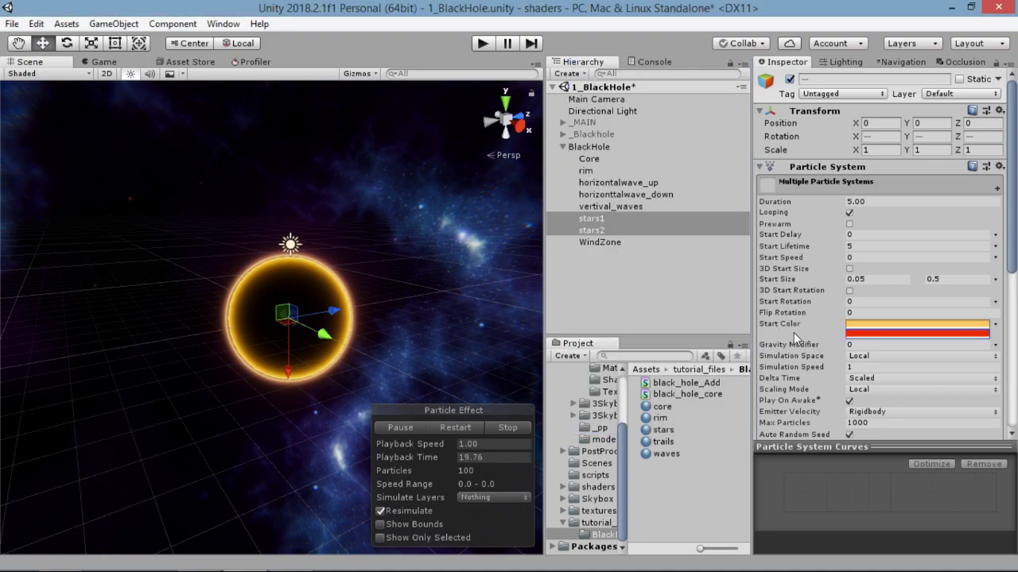
- Set max particles to 2500 for both star systems and check the emission rate over time
{"action": "scroll", "coordinate": [839, 337], "scroll_direction": "down", "scroll_amount": 2}
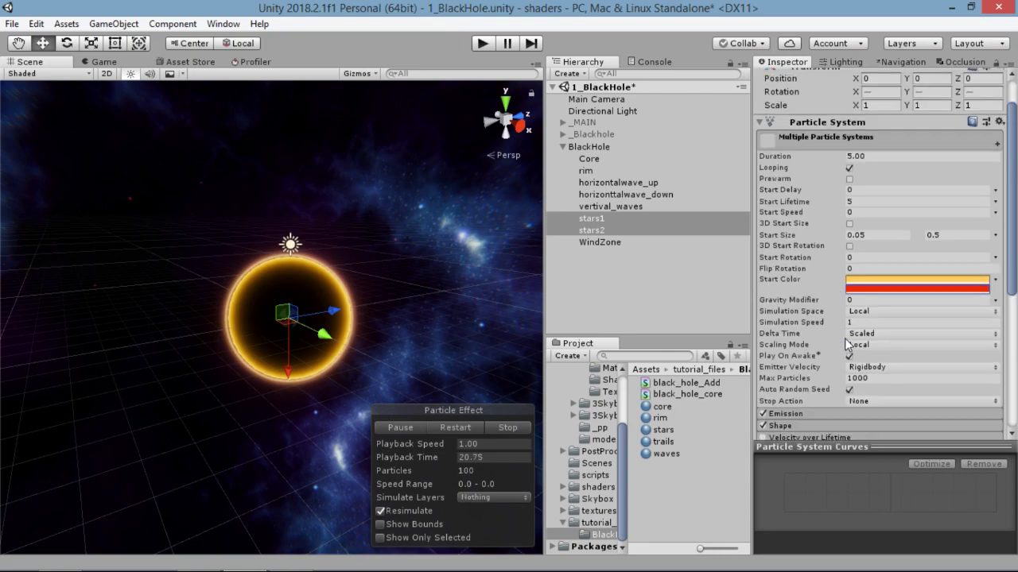
{"action": "left_click", "coordinate": [895, 378]}
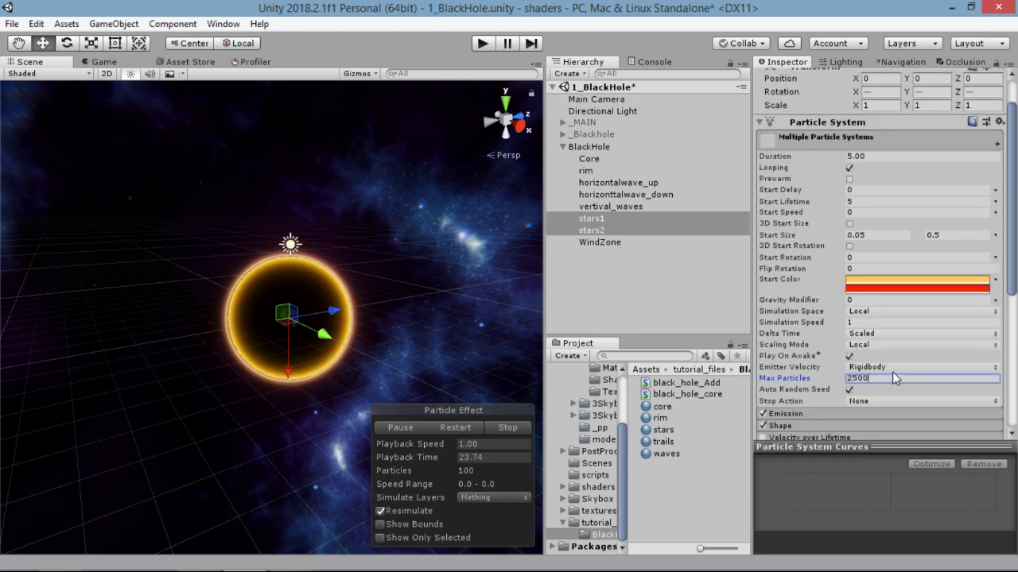
{"action": "scroll", "coordinate": [811, 333], "scroll_direction": "down", "scroll_amount": 2}
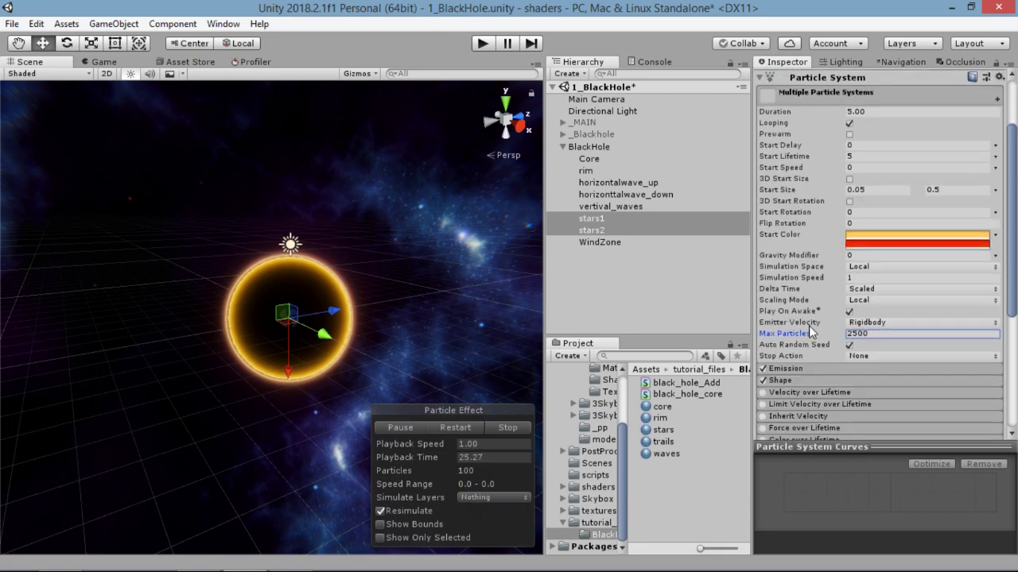
{"action": "left_click", "coordinate": [813, 367]}
{"action": "scroll", "coordinate": [857, 323], "scroll_direction": "down", "scroll_amount": 2}
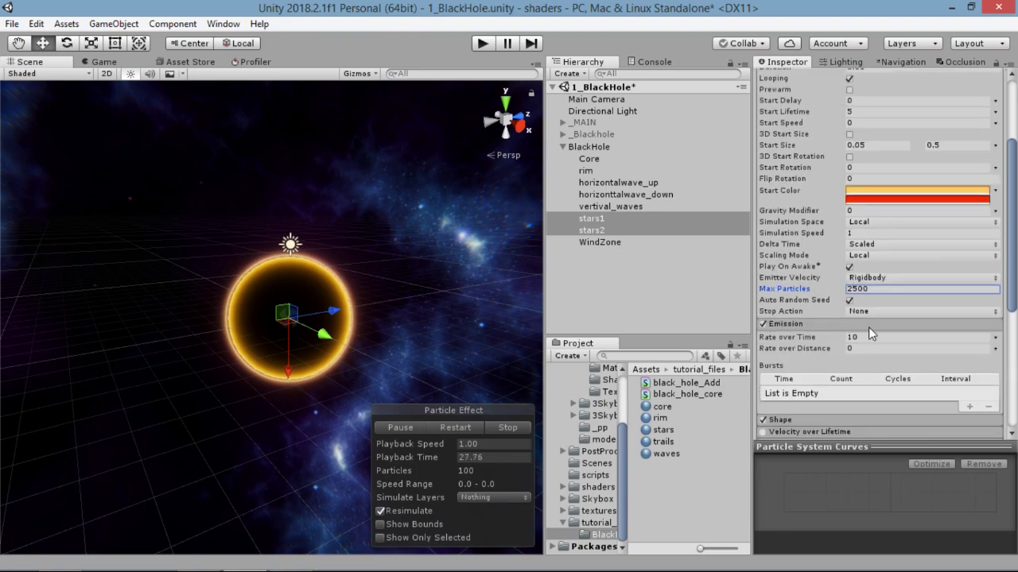
{"action": "left_click", "coordinate": [873, 338]}
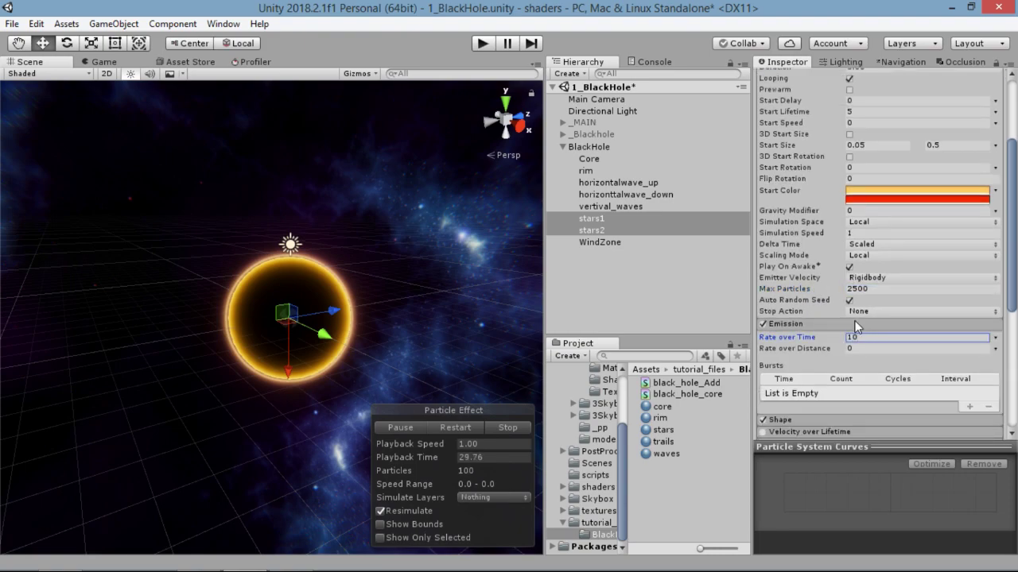
{"action": "left_click", "coordinate": [851, 325]}
- Change the emitter shape of both star systems to Hemisphere
{"action": "scroll", "coordinate": [825, 314], "scroll_direction": "down", "scroll_amount": 2}
{"action": "left_click", "coordinate": [806, 288]}
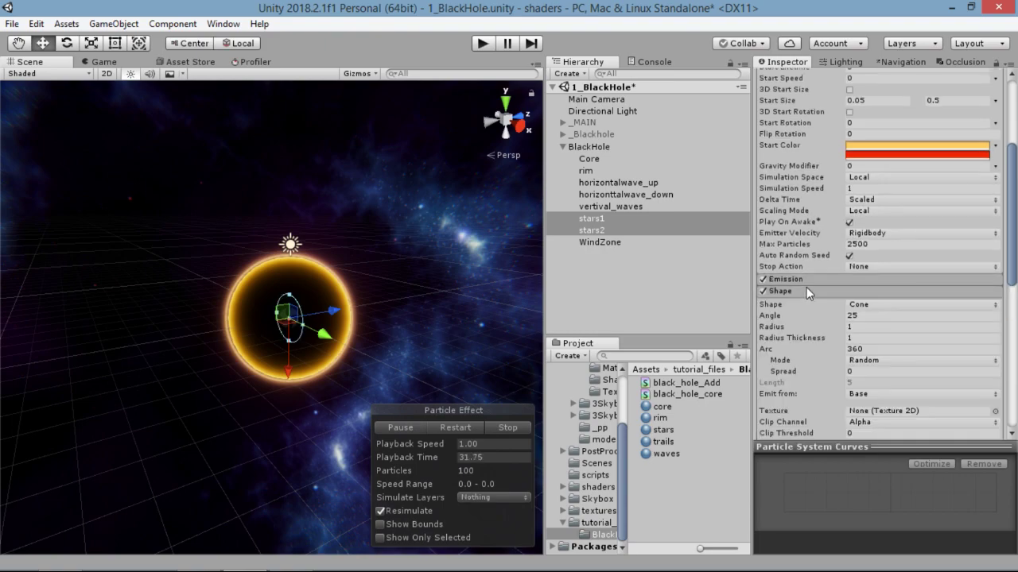
{"action": "scroll", "coordinate": [805, 280], "scroll_direction": "down", "scroll_amount": 4}
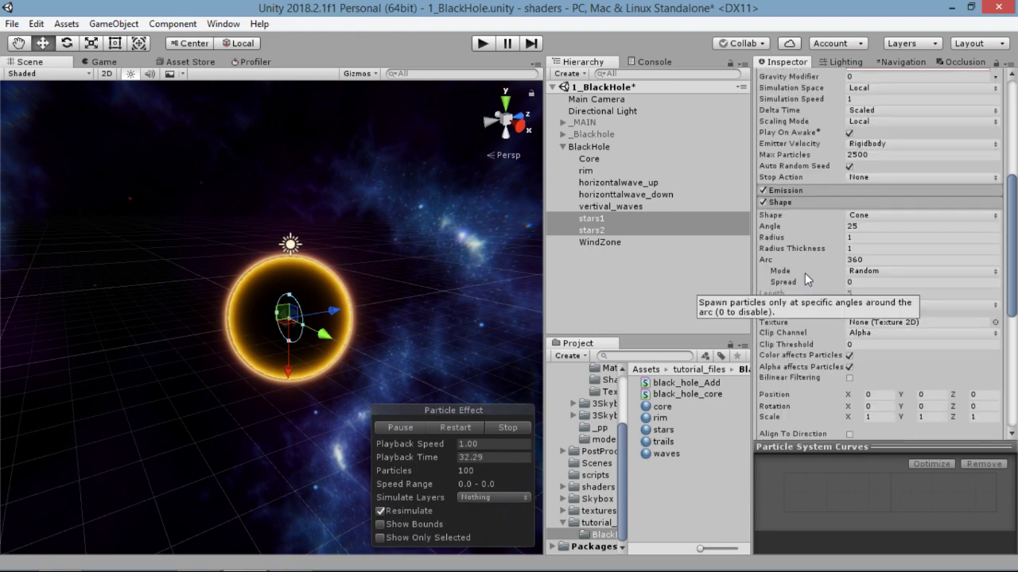
{"action": "left_click", "coordinate": [882, 217]}
{"action": "left_click", "coordinate": [891, 245]}
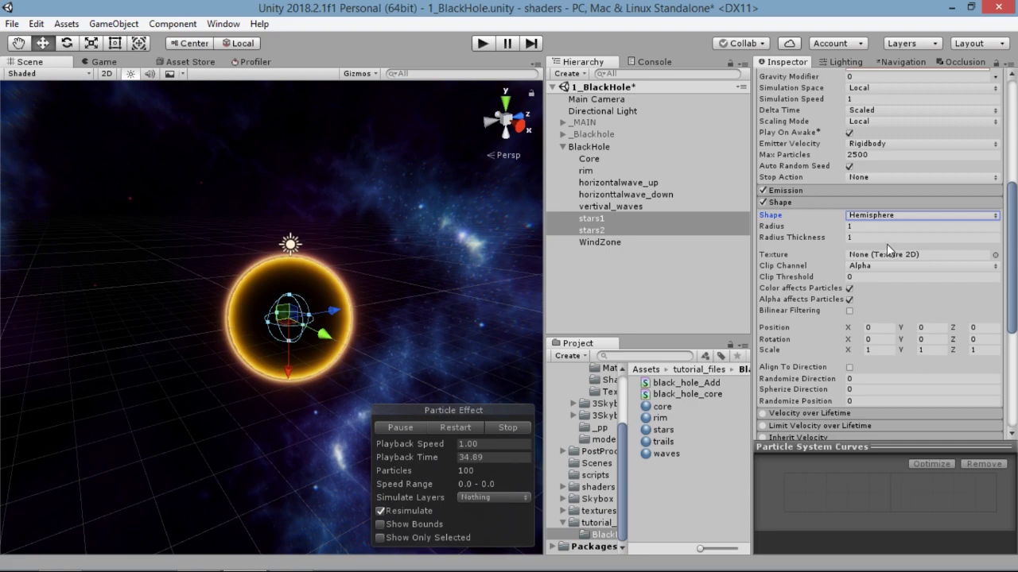
- Scale the hemisphere emitter shape to 8 on Y and 8 on Z, and check the particle spread around the black hole
{"action": "scroll", "coordinate": [874, 186], "scroll_direction": "down", "scroll_amount": 2}
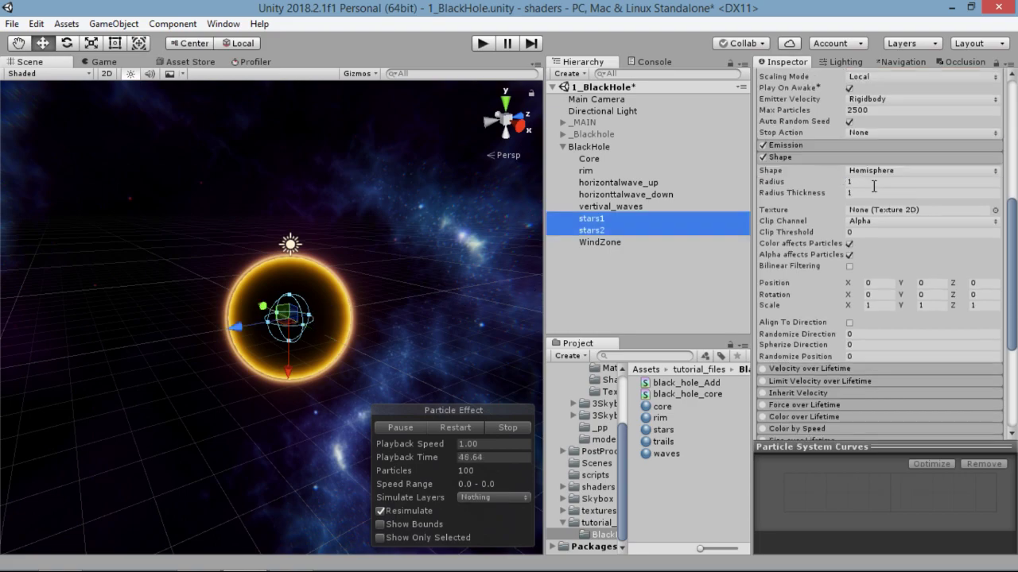
{"action": "left_click", "coordinate": [930, 306]}
{"action": "type", "text": "0"}
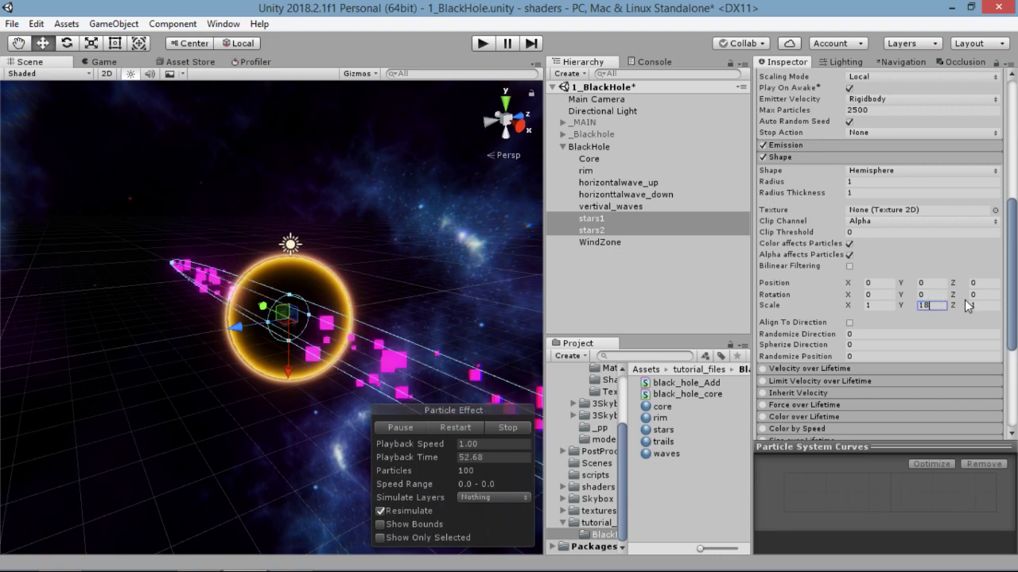
{"action": "key", "text": "BackSpace"}
{"action": "type", "text": "8"}
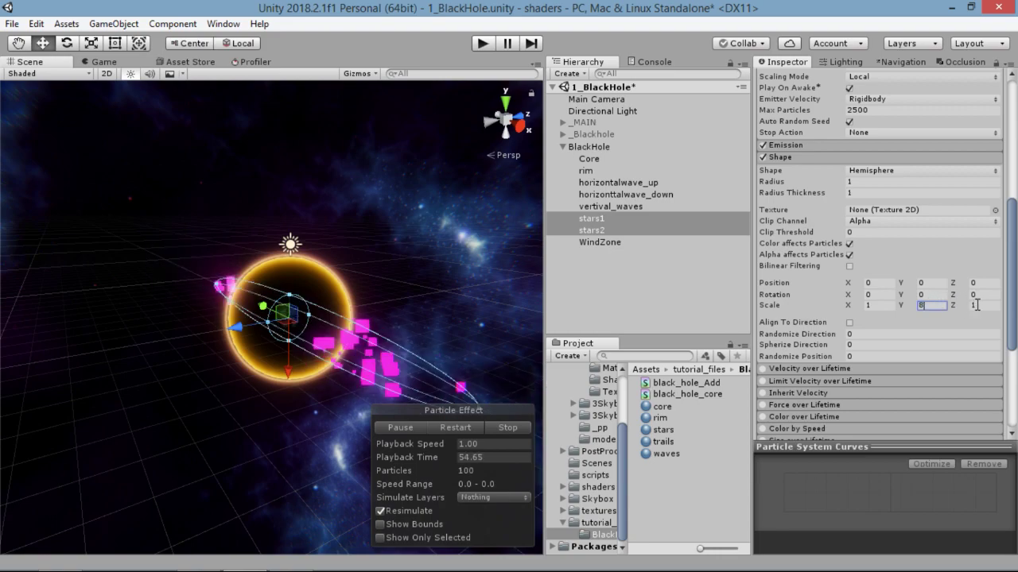
{"action": "left_click", "coordinate": [976, 306]}
{"action": "type", "text": "8"}
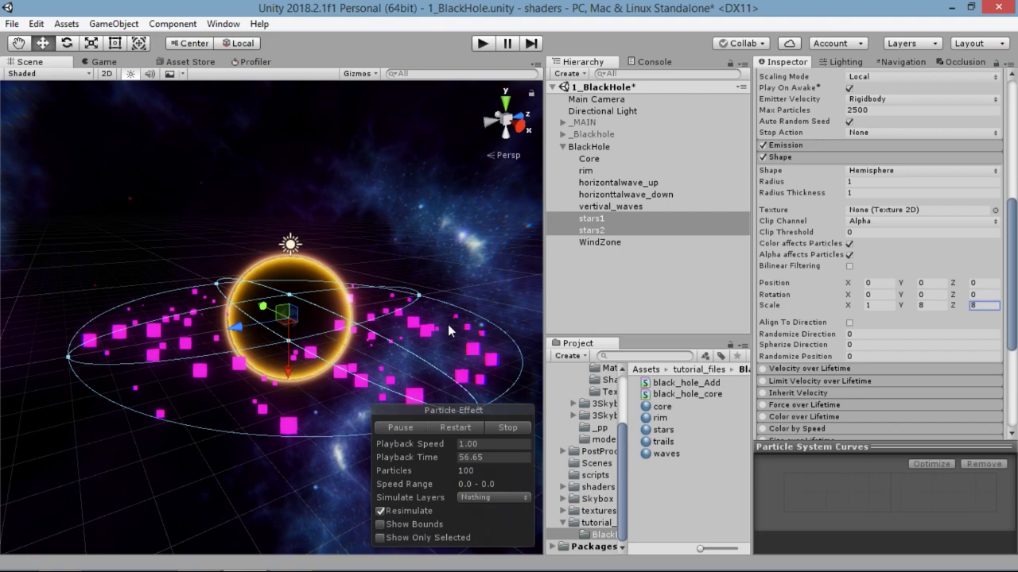
{"action": "key", "text": "alt"}
{"action": "left_click_drag", "start_coordinate": [446, 330], "coordinate": [410, 342], "text": "alt"}
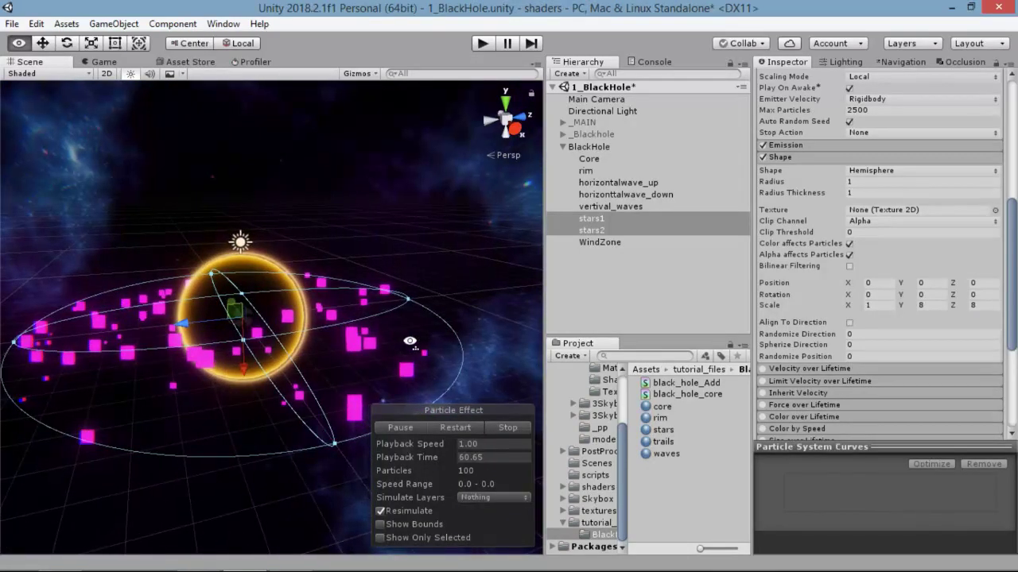
{"action": "scroll", "coordinate": [815, 157], "scroll_direction": "down", "scroll_amount": 2}
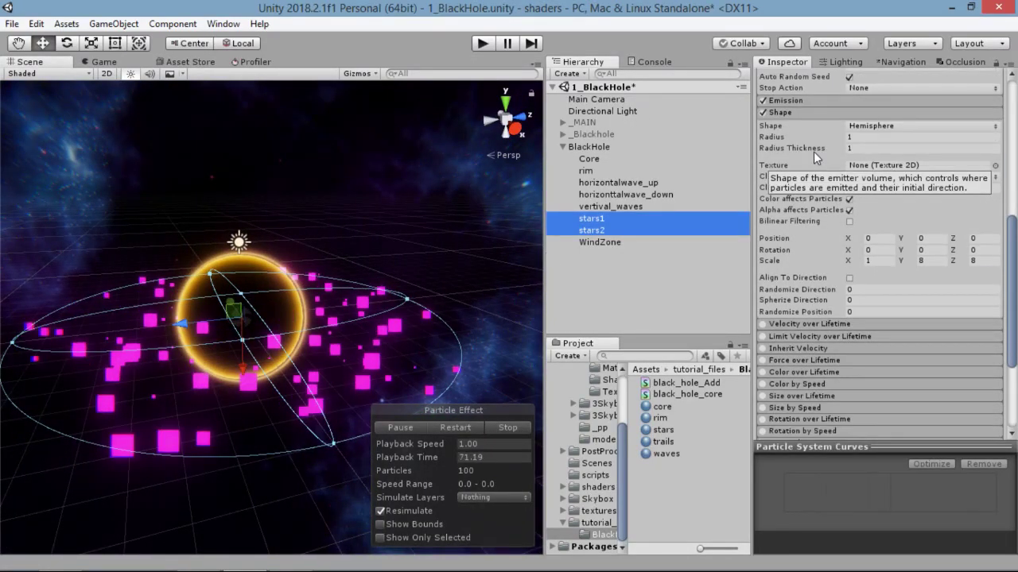
{"action": "left_click", "coordinate": [792, 114]}
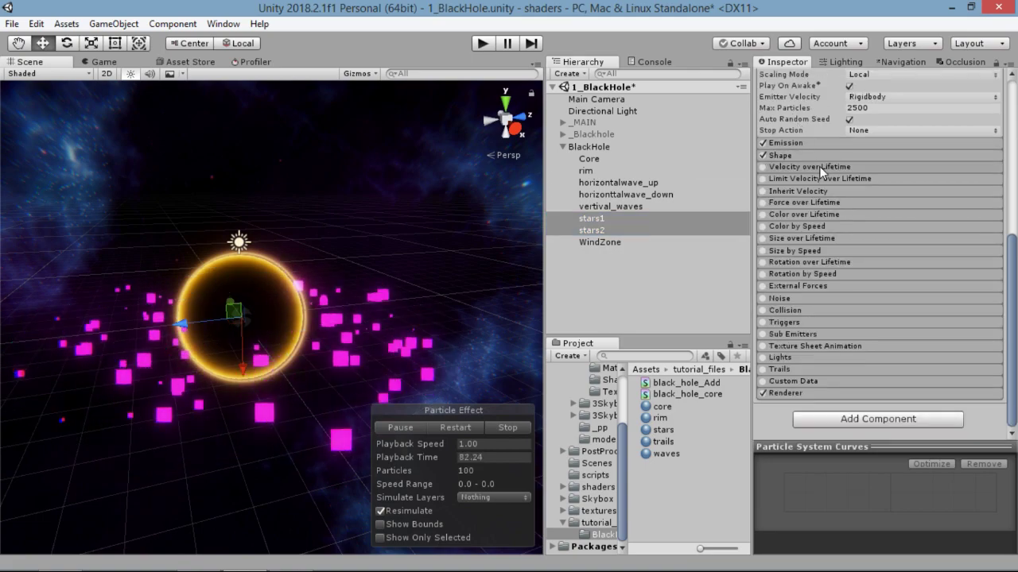
- Enable Velocity over Lifetime for both star systems and set the linear Y velocity to 4
{"action": "left_click", "coordinate": [819, 166]}
{"action": "left_click", "coordinate": [763, 167]}
{"action": "left_click", "coordinate": [887, 182]}
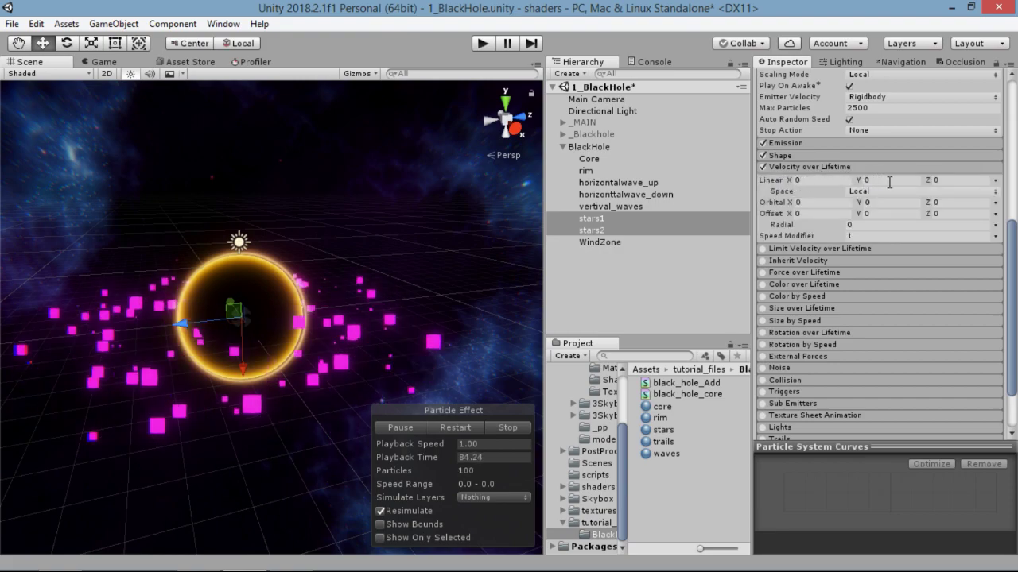
{"action": "type", "text": "4"}
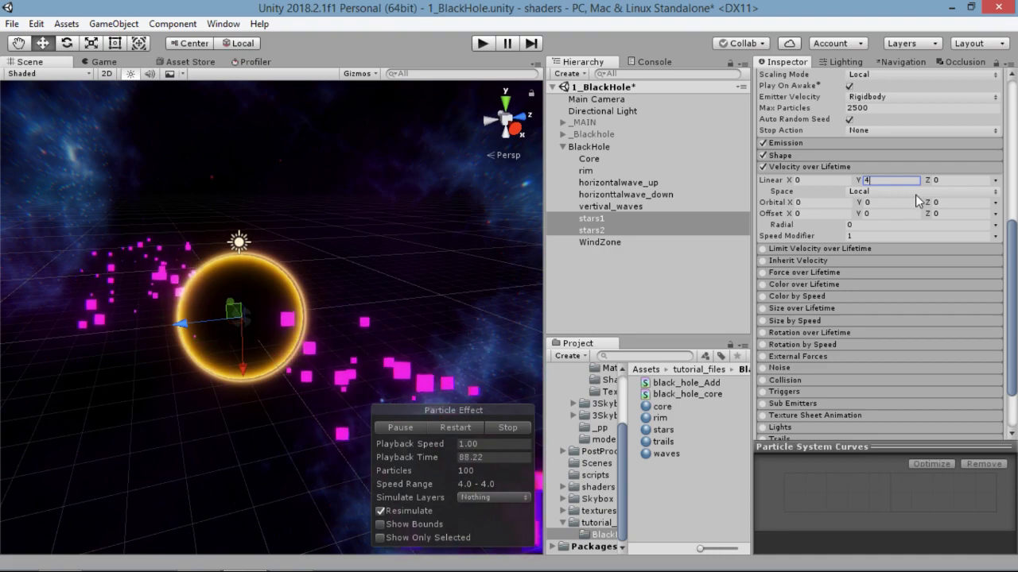
{"action": "left_click", "coordinate": [793, 168]}
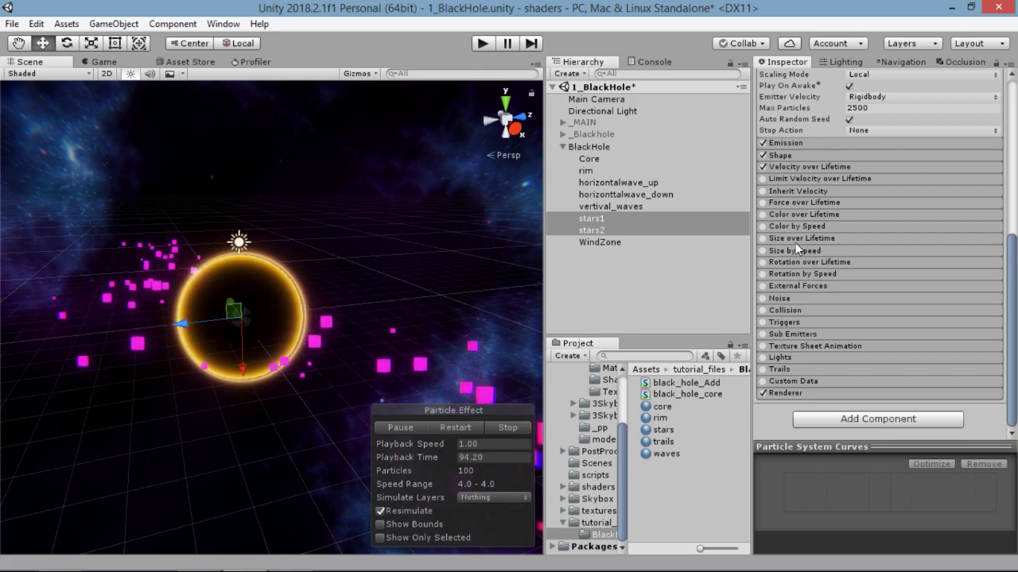
- Enable Color over Lifetime and apply the white gradient preset that is transparent at both ends and opaque past the middle
{"action": "left_click", "coordinate": [763, 215]}
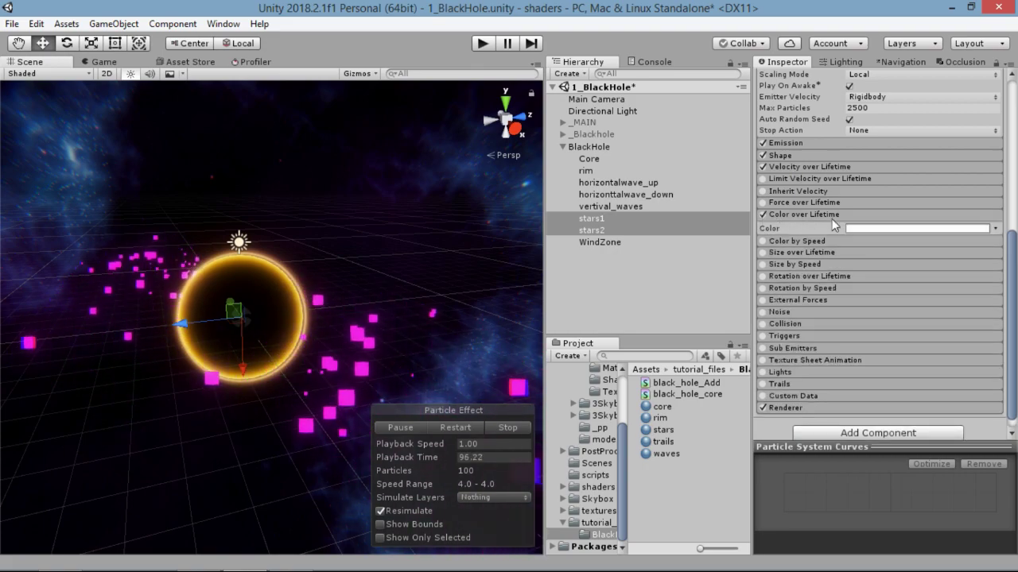
{"action": "left_click", "coordinate": [888, 229]}
{"action": "left_click_drag", "start_coordinate": [327, 61], "coordinate": [544, 31]}
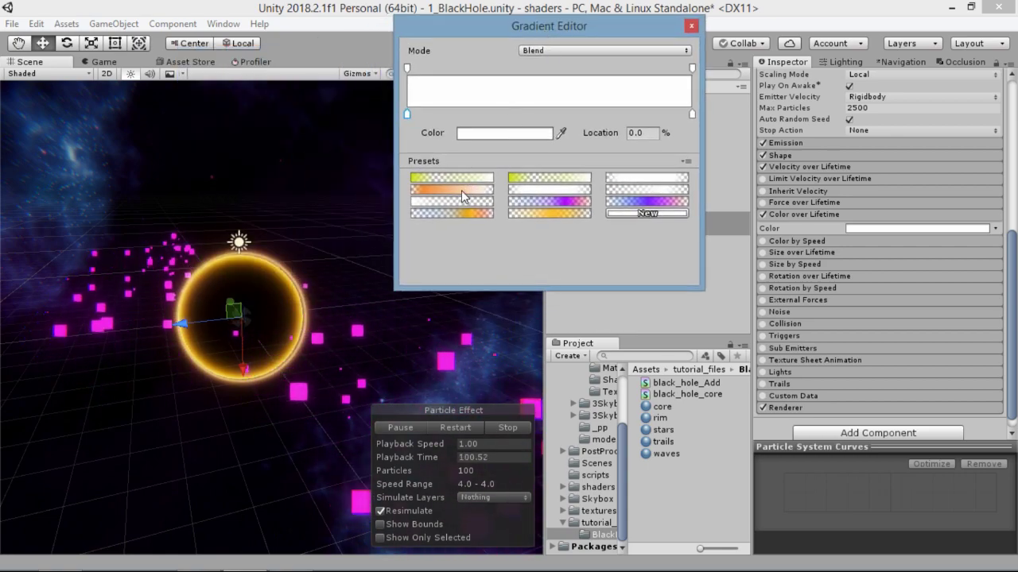
{"action": "left_click", "coordinate": [625, 190]}
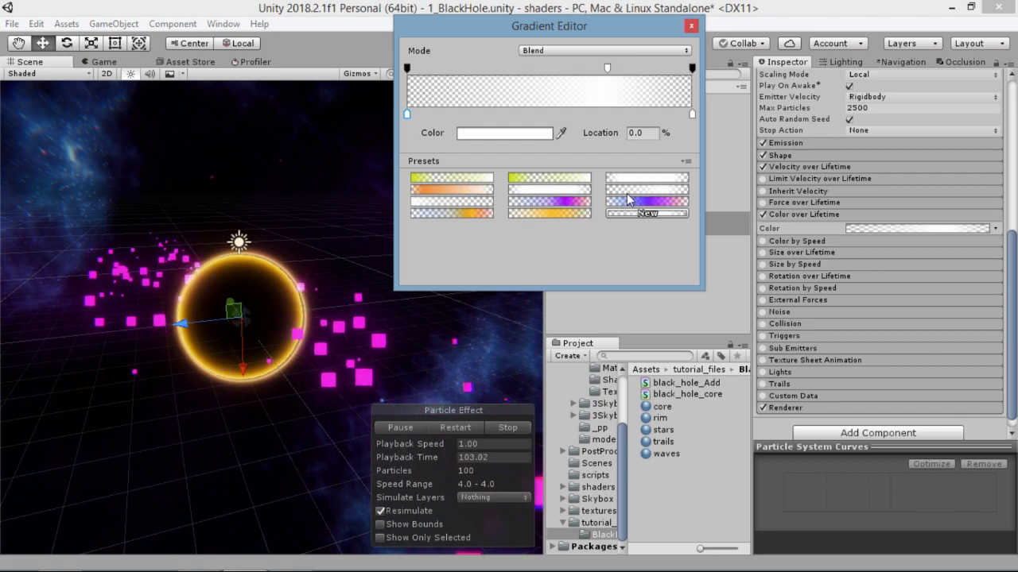
{"action": "left_click", "coordinate": [691, 25]}
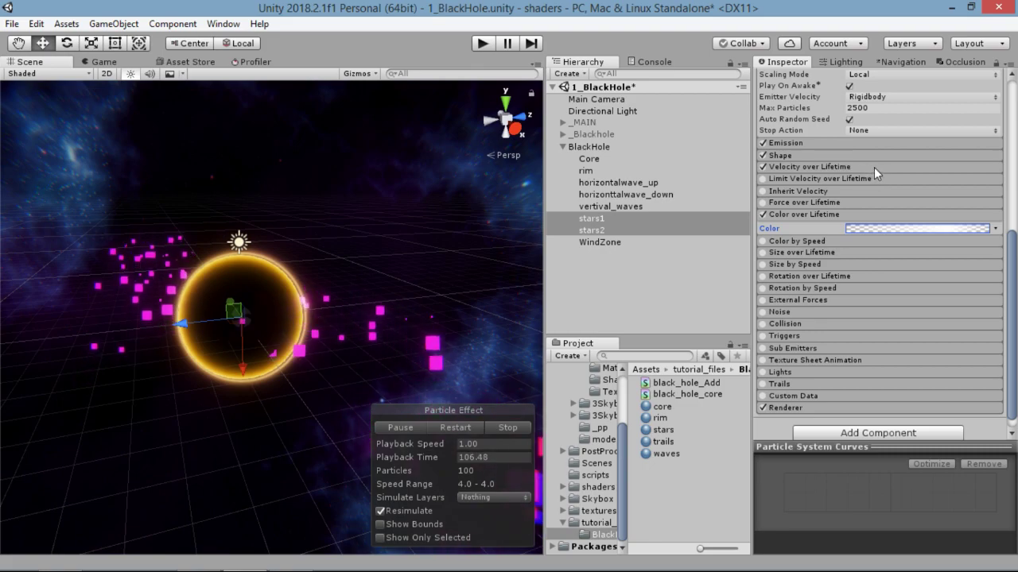
{"action": "left_click", "coordinate": [824, 216]}
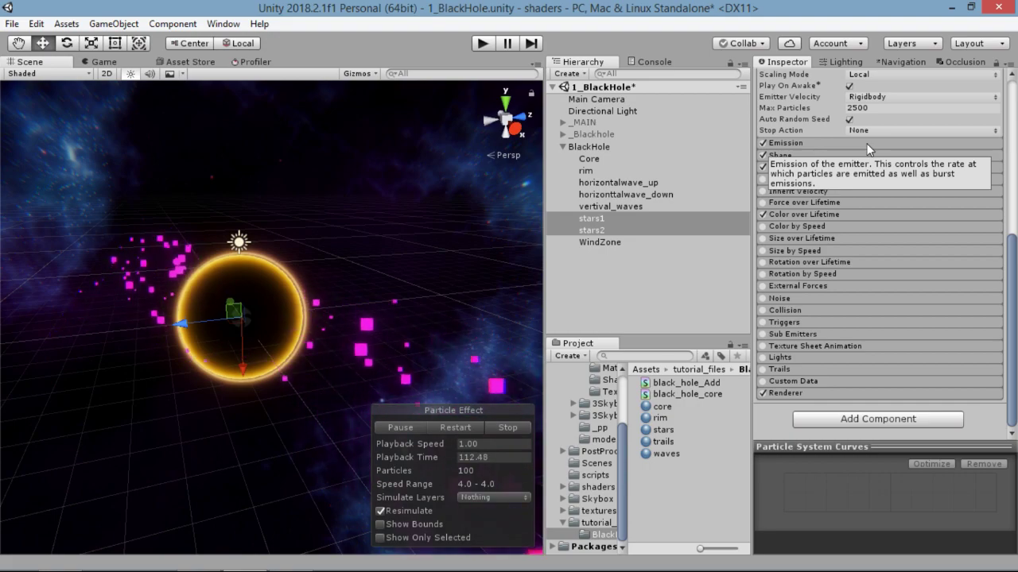
- Enable Size over Lifetime and shape the size curve to fall smoothly from 0.5 at the start to about 0 at the end
{"action": "left_click", "coordinate": [790, 237]}
{"action": "left_click", "coordinate": [881, 264]}
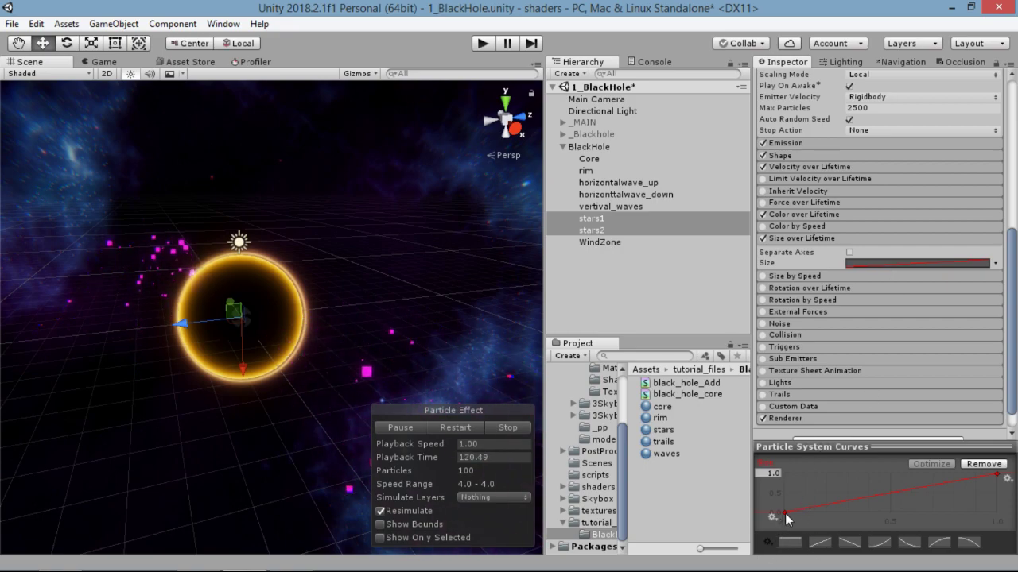
{"action": "left_click_drag", "start_coordinate": [785, 513], "coordinate": [783, 494]}
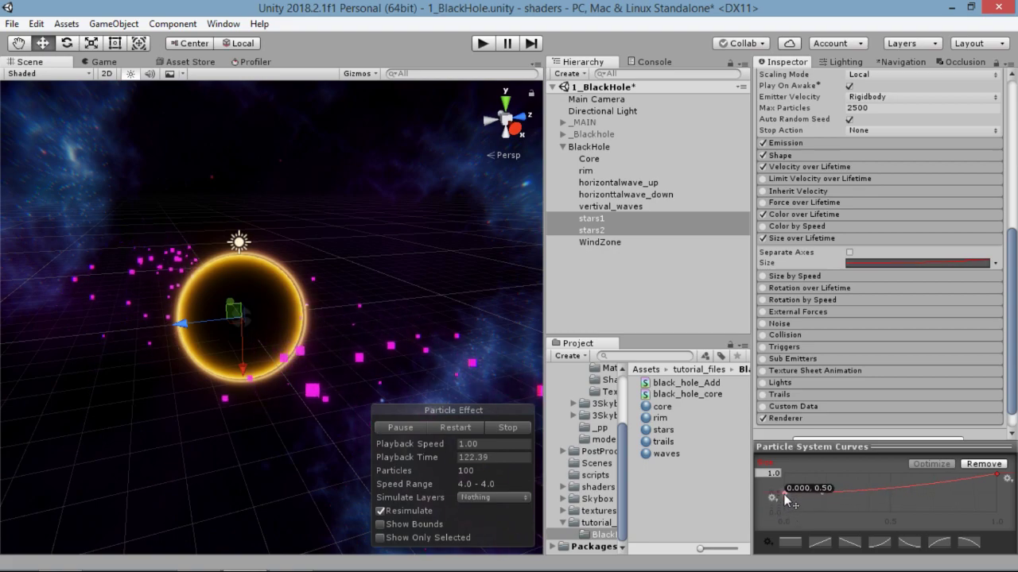
{"action": "double_click", "coordinate": [822, 494]}
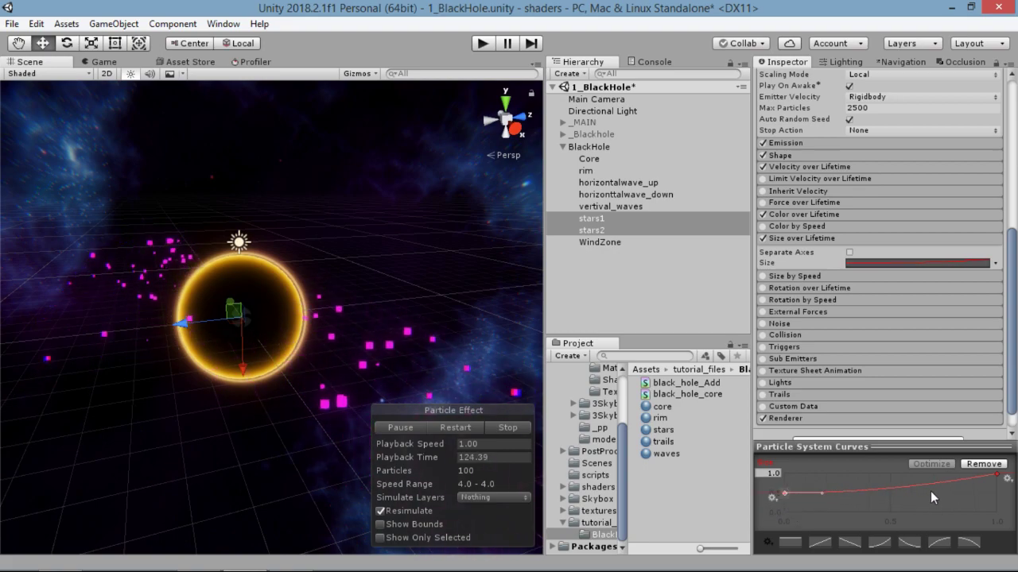
{"action": "left_click_drag", "start_coordinate": [997, 475], "coordinate": [960, 511]}
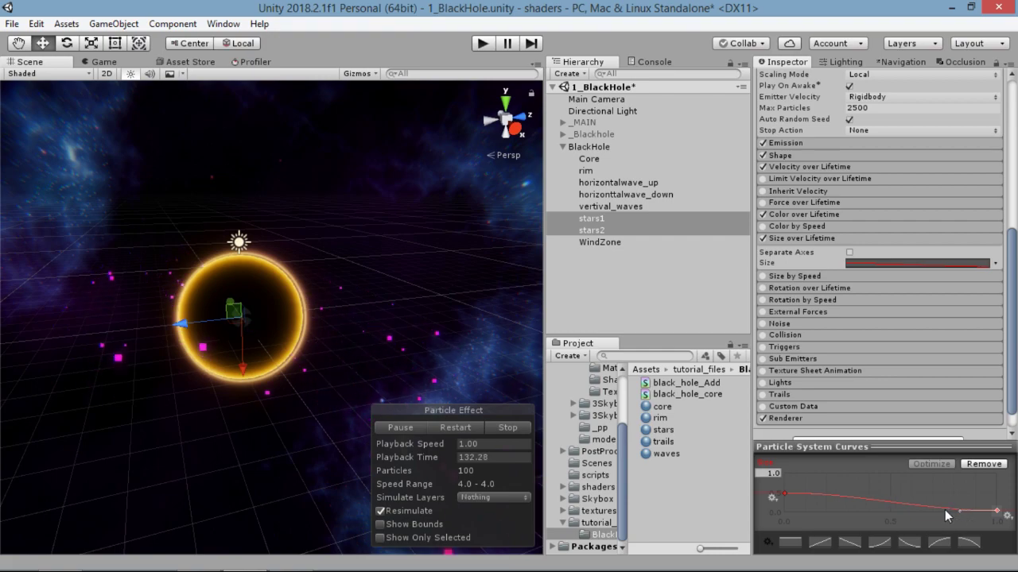
- Add a key to the Size over Lifetime curve and raise it to a peak of 1.0 at about two thirds of the lifetime
{"action": "right_click", "coordinate": [932, 506]}
{"action": "left_click", "coordinate": [939, 516]}
{"action": "left_click_drag", "start_coordinate": [932, 507], "coordinate": [929, 471]}
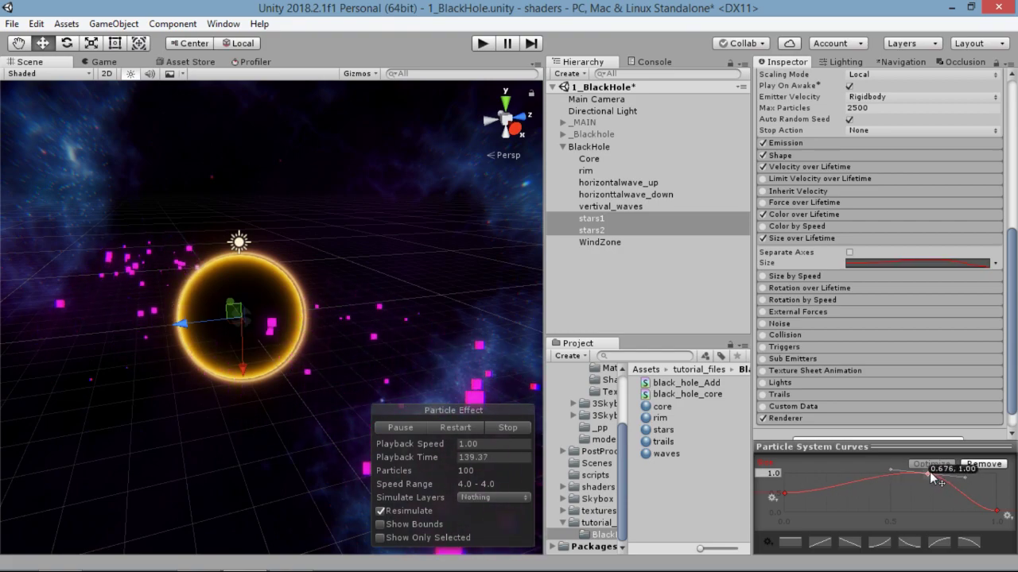
{"action": "left_click_drag", "start_coordinate": [929, 472], "coordinate": [923, 472]}
{"action": "left_click", "coordinate": [795, 235]}
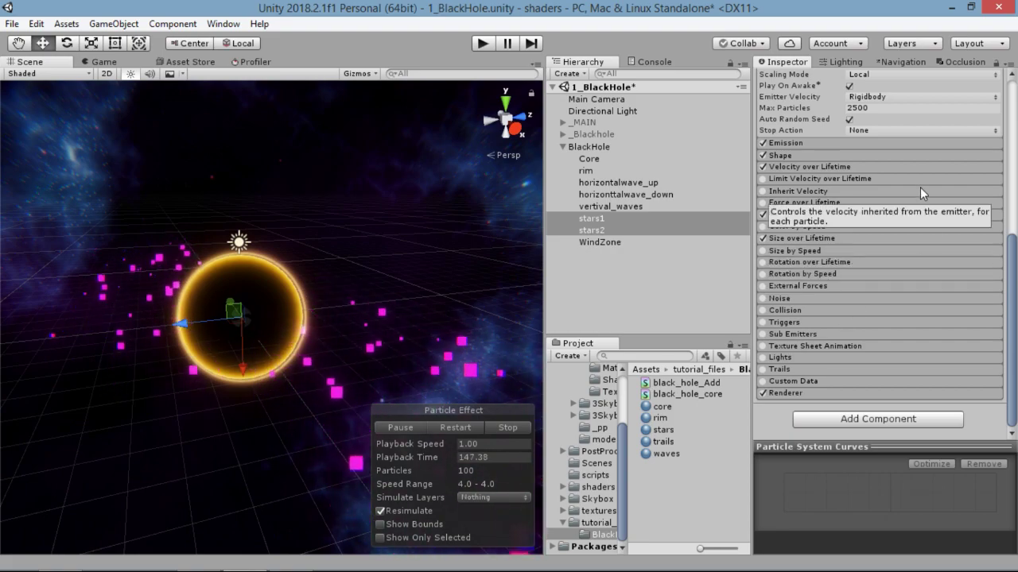
- Enable External Forces on both star systems with a multiplier of 15 and check the particles' motion around the black hole
{"action": "left_click", "coordinate": [780, 286]}
{"action": "left_click", "coordinate": [876, 299]}
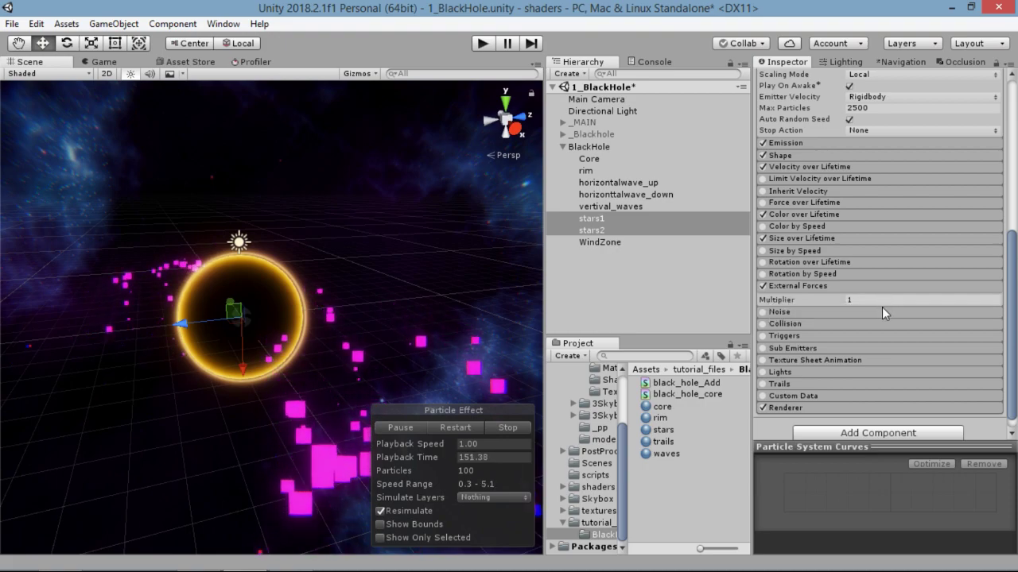
{"action": "type", "text": "15"}
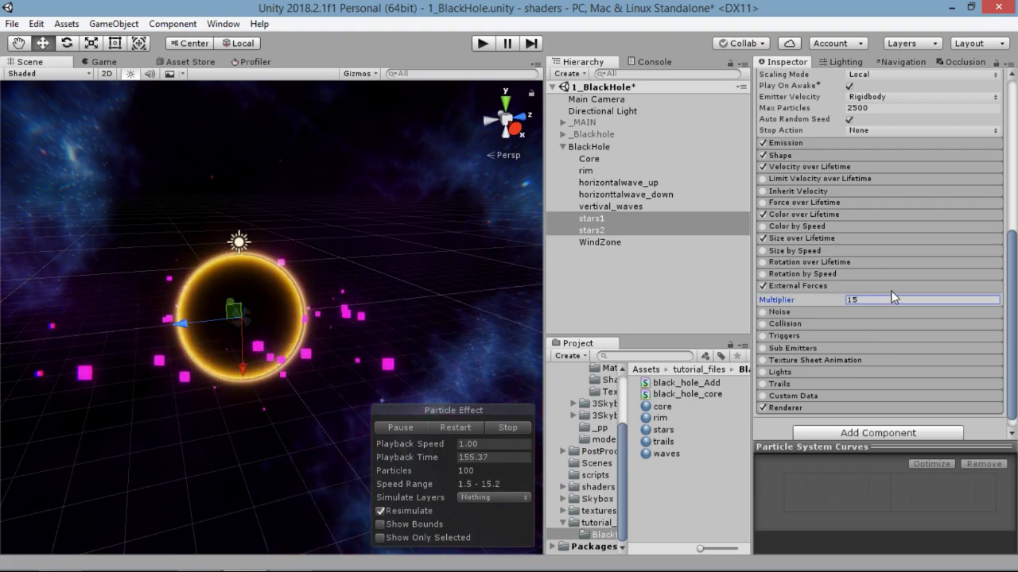
{"action": "key", "text": "alt"}
{"action": "left_click_drag", "start_coordinate": [390, 322], "coordinate": [372, 347], "text": "alt"}
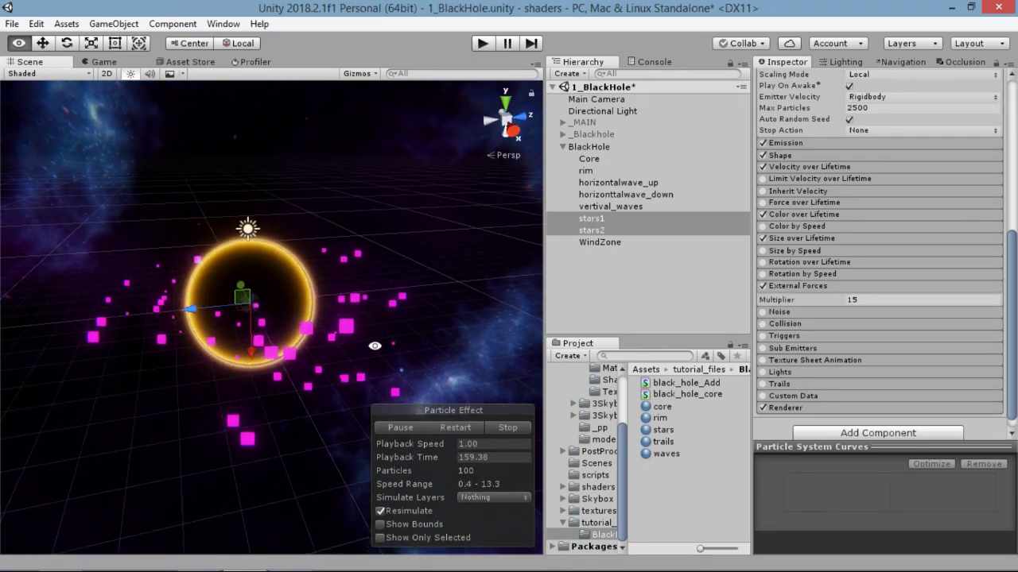
{"action": "left_click", "coordinate": [781, 285]}
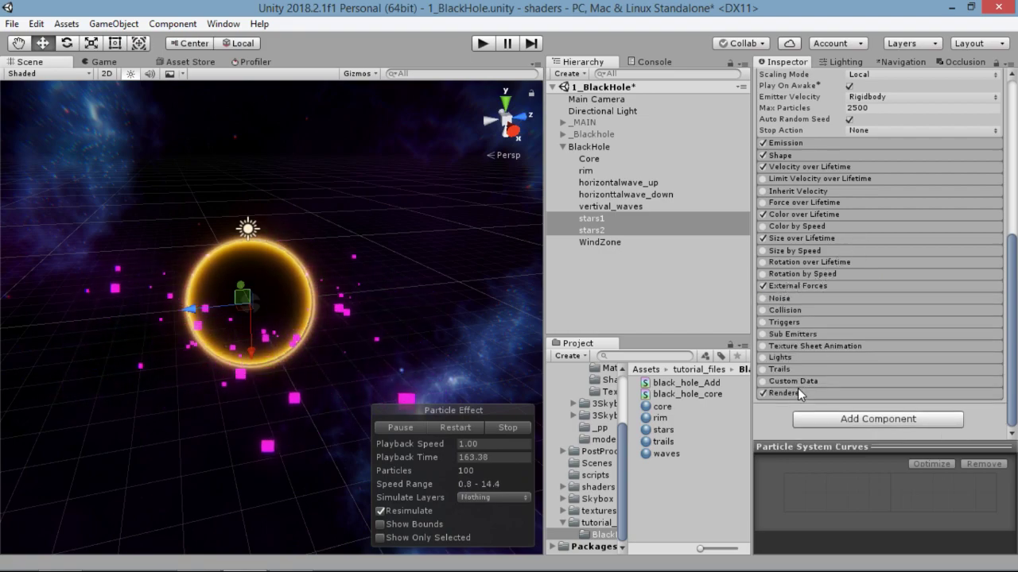
- In the Renderer module, assign the stars material as Material and the trails material as Trail Material
{"action": "left_click", "coordinate": [799, 393]}
{"action": "scroll", "coordinate": [861, 255], "scroll_direction": "down", "scroll_amount": 5}
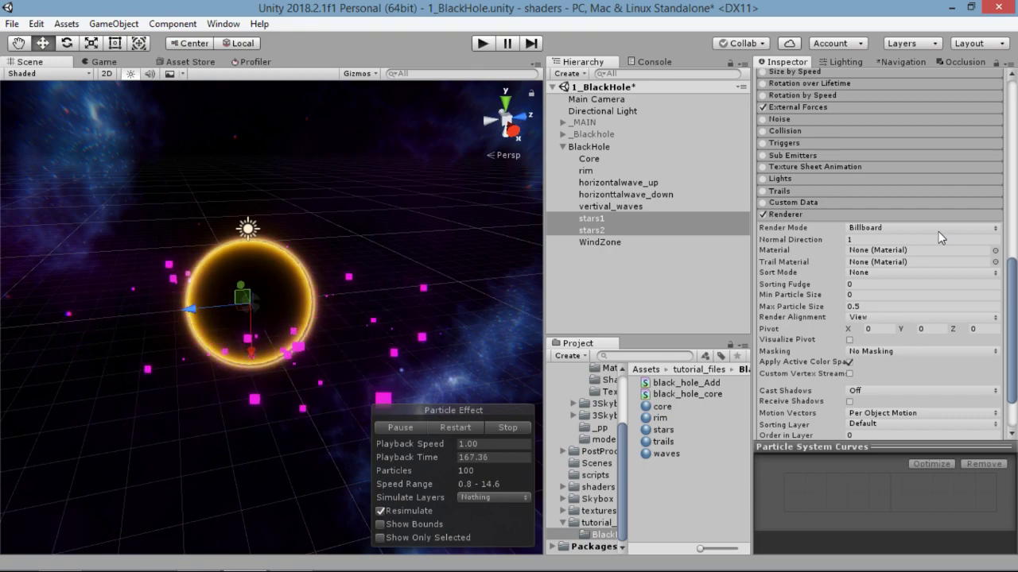
{"action": "scroll", "coordinate": [940, 238], "scroll_direction": "down", "scroll_amount": 2}
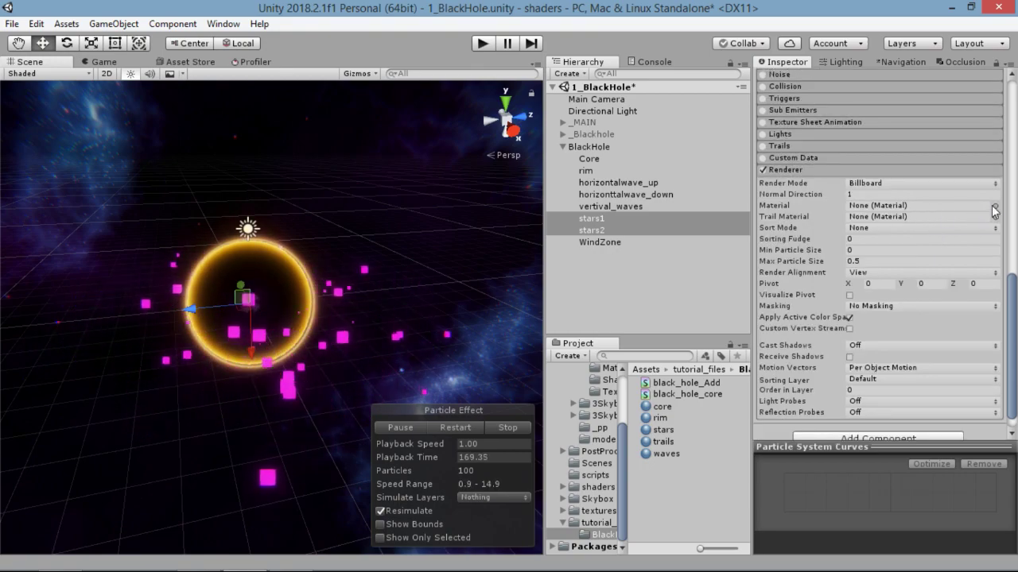
{"action": "left_click_drag", "start_coordinate": [669, 433], "coordinate": [881, 206]}
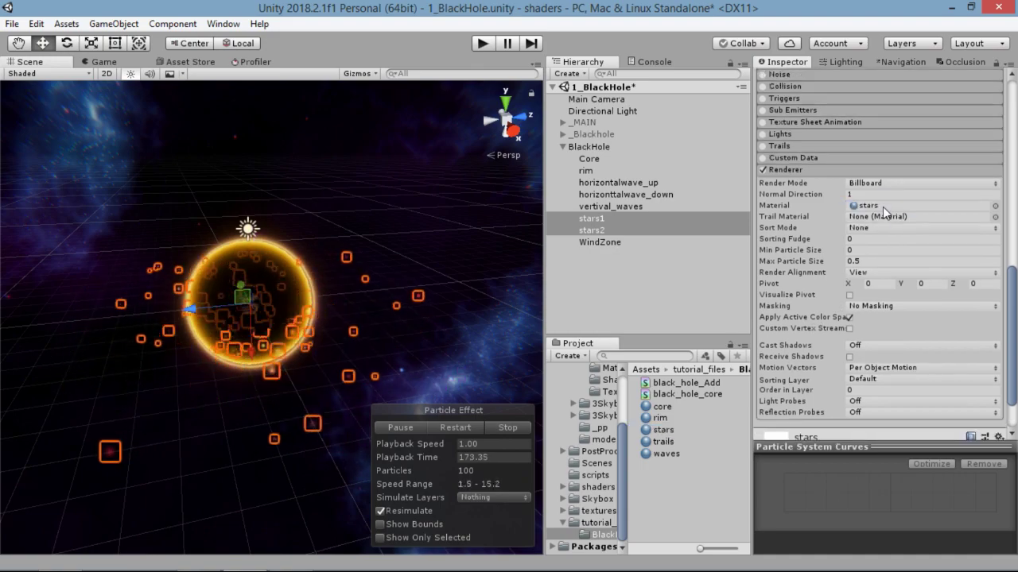
{"action": "left_click", "coordinate": [100, 62]}
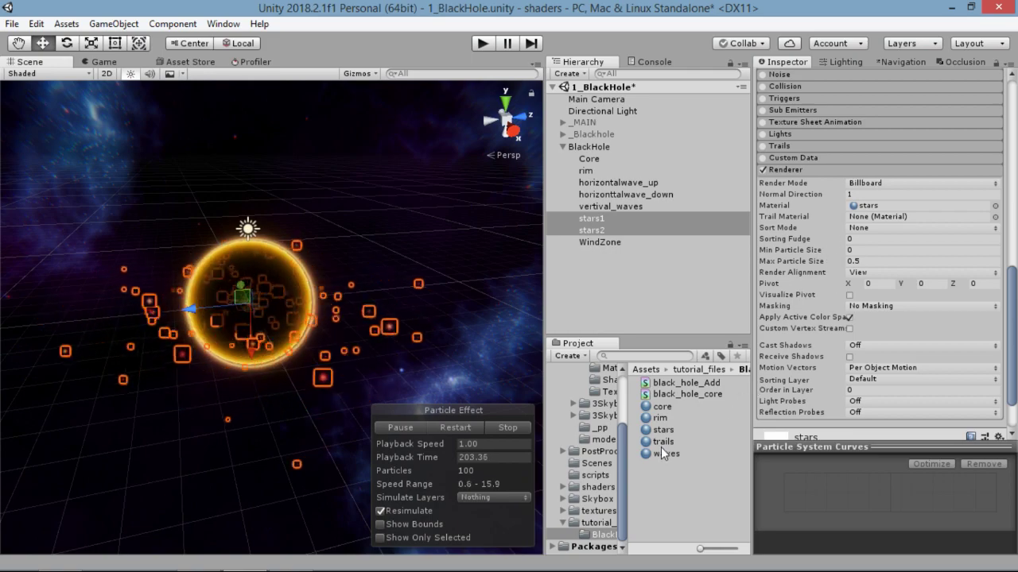
{"action": "left_click_drag", "start_coordinate": [661, 447], "coordinate": [889, 217]}
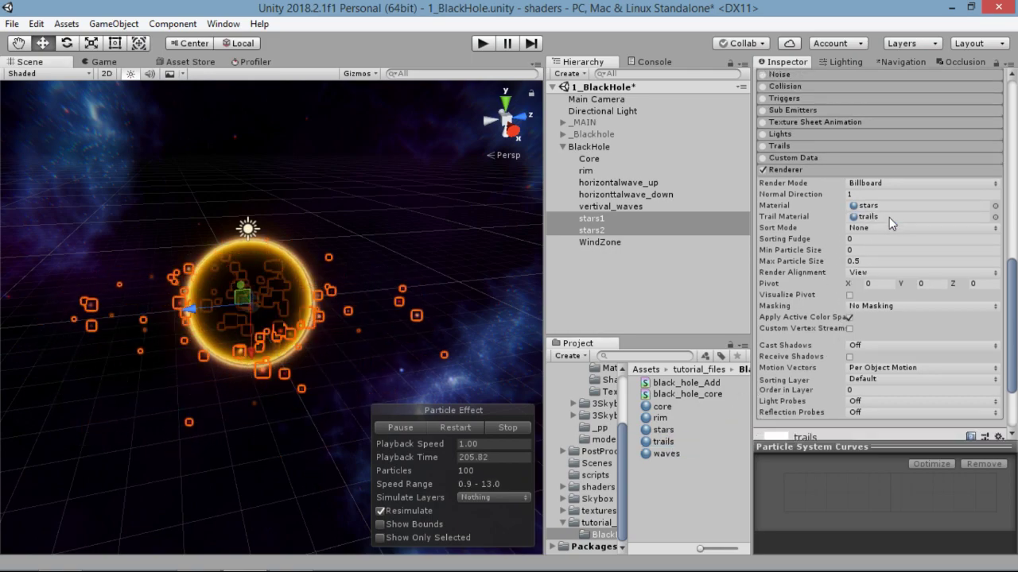
{"action": "left_click", "coordinate": [818, 172]}
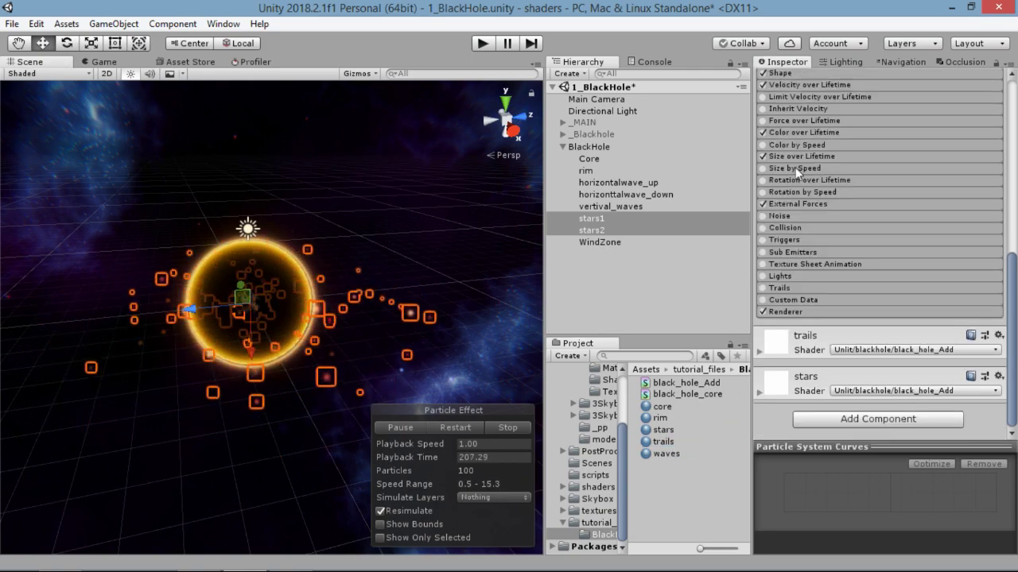
- Enable the Trails module for both star systems, expand its settings and check the trails in the Game view
{"action": "left_click", "coordinate": [763, 287]}
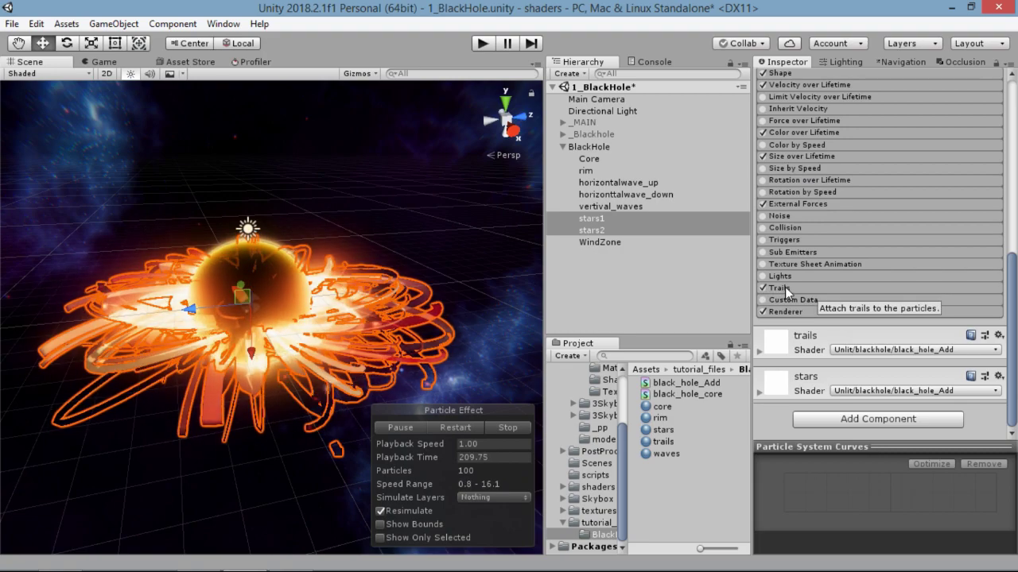
{"action": "left_click", "coordinate": [785, 288]}
{"action": "scroll", "coordinate": [795, 238], "scroll_direction": "down", "scroll_amount": 3}
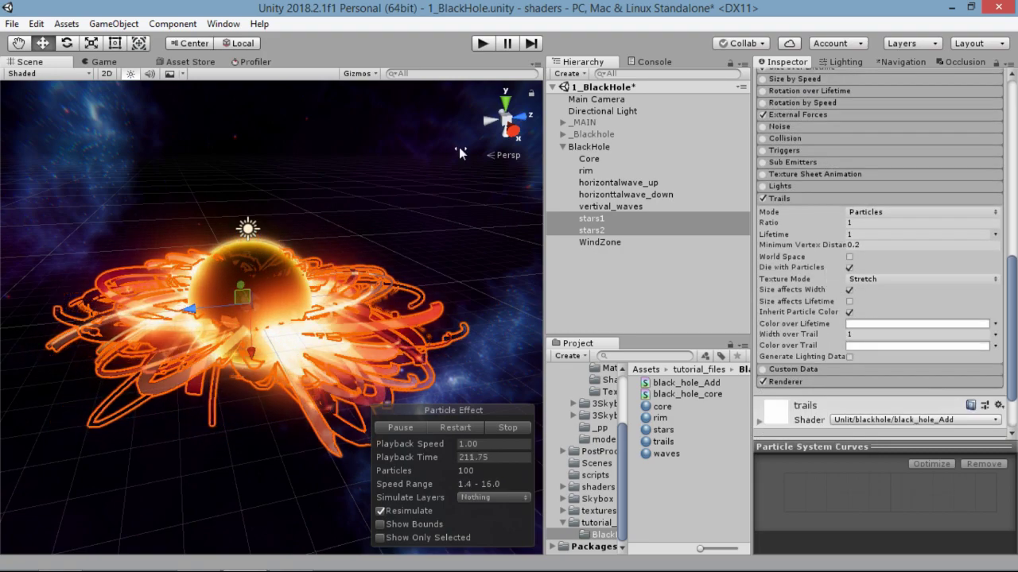
{"action": "left_click", "coordinate": [103, 62]}
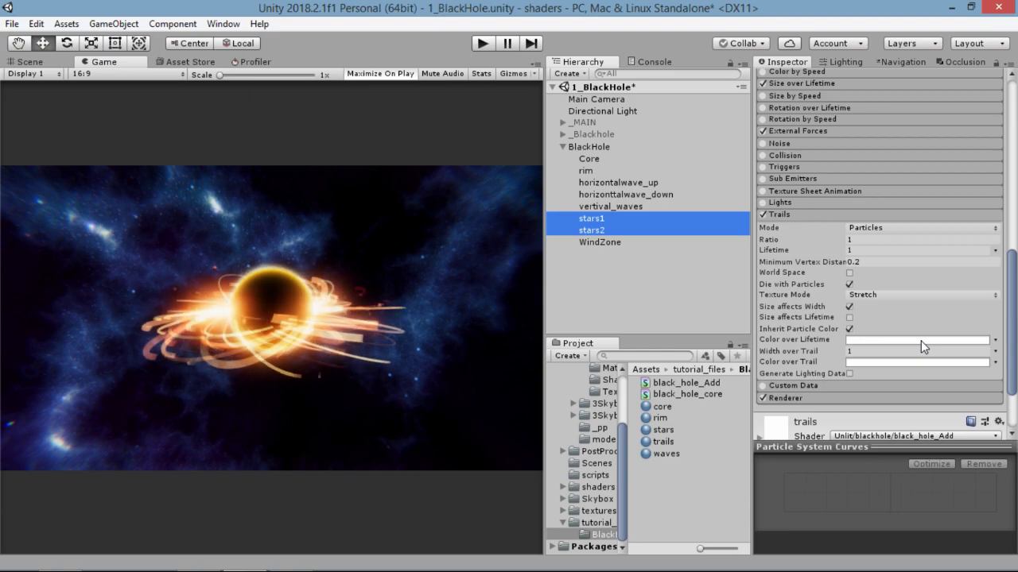
- Set the trails' Color over Lifetime to hex FFA547 with an alpha of 111
{"action": "left_click", "coordinate": [921, 341]}
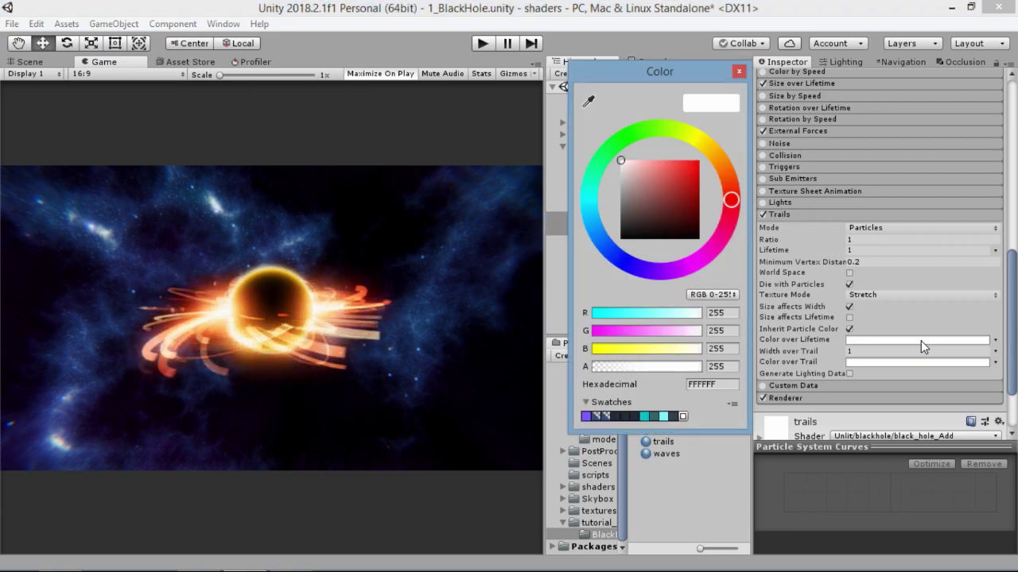
{"action": "left_click", "coordinate": [726, 387]}
{"action": "type", "text": "FF"}
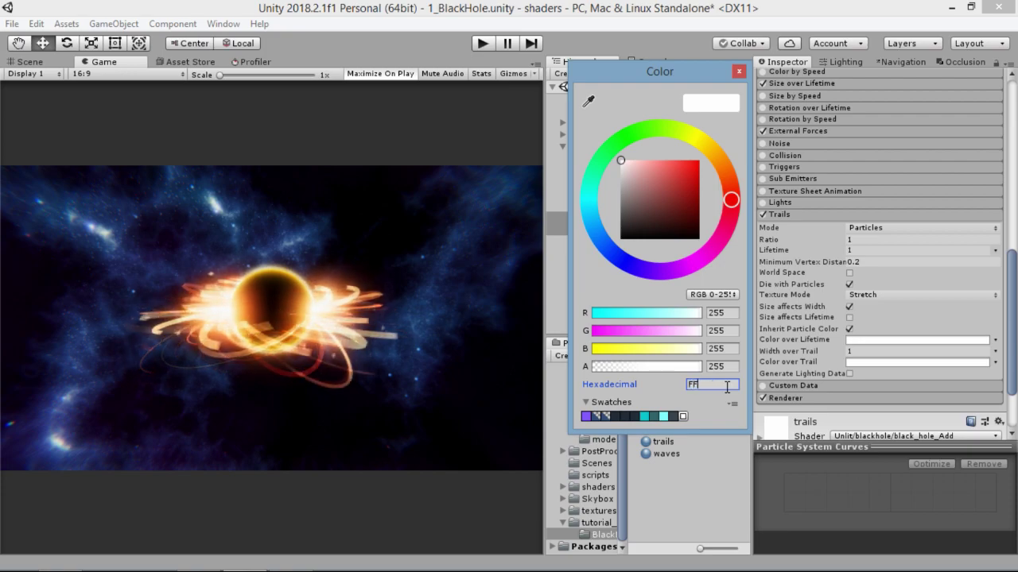
{"action": "type", "text": "A"}
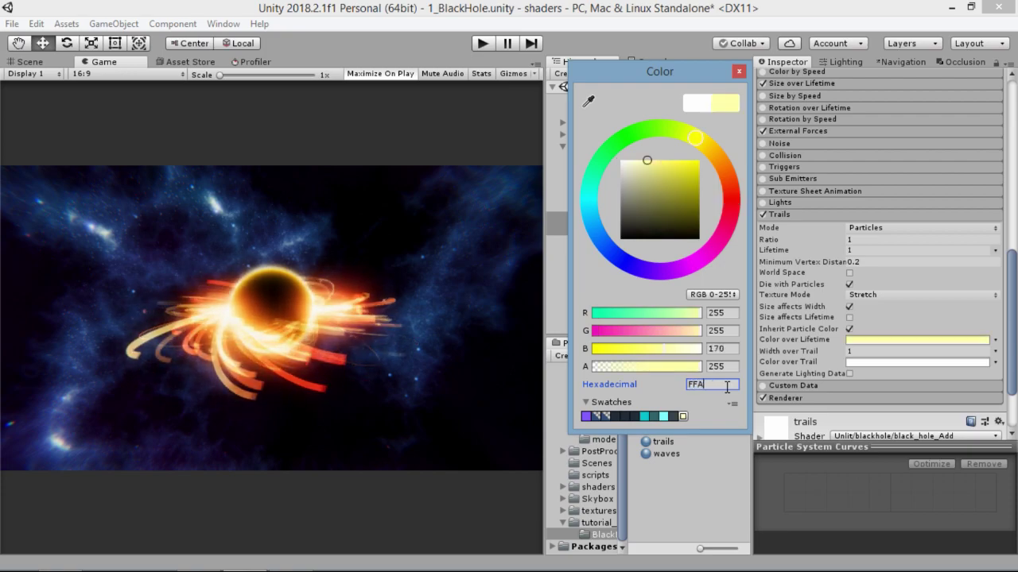
{"action": "type", "text": "54"}
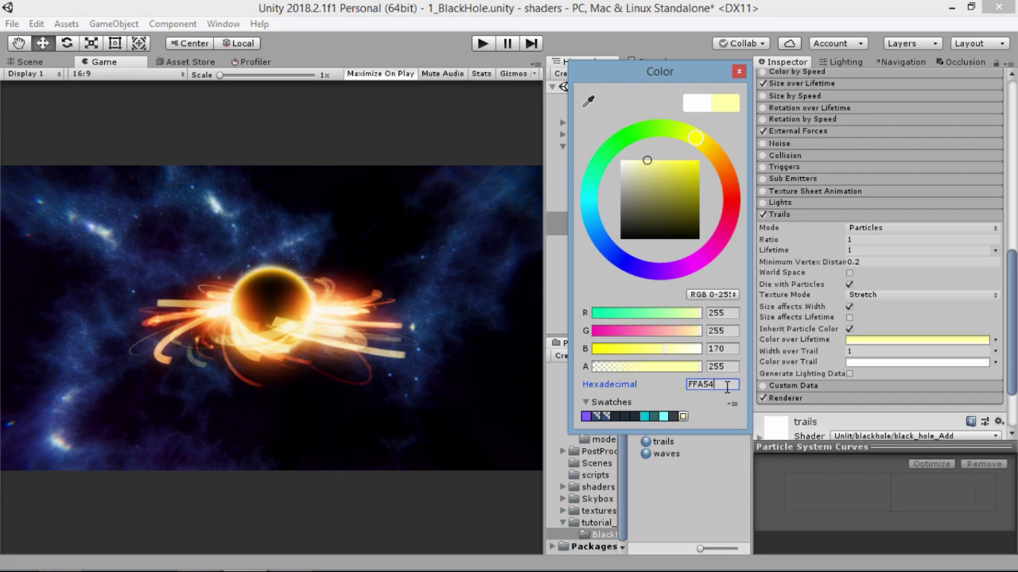
{"action": "type", "text": "7"}
{"action": "left_click", "coordinate": [729, 366]}
{"action": "type", "text": "111"}
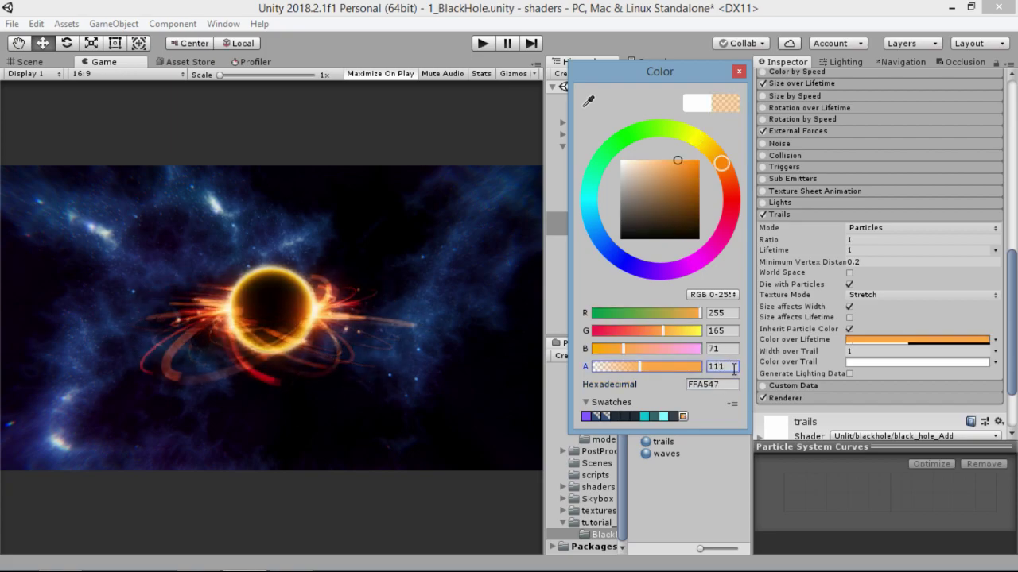
{"action": "left_click", "coordinate": [875, 341]}
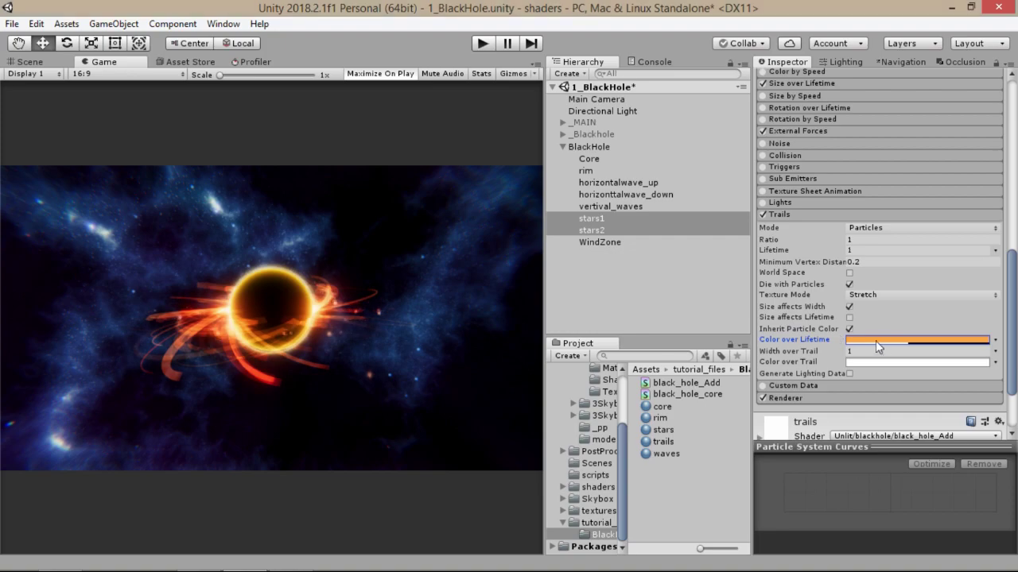
- Switch Width over Trail to a curve that falls smoothly from about 0.5 at the start to 0 at the end
{"action": "left_click", "coordinate": [997, 358]}
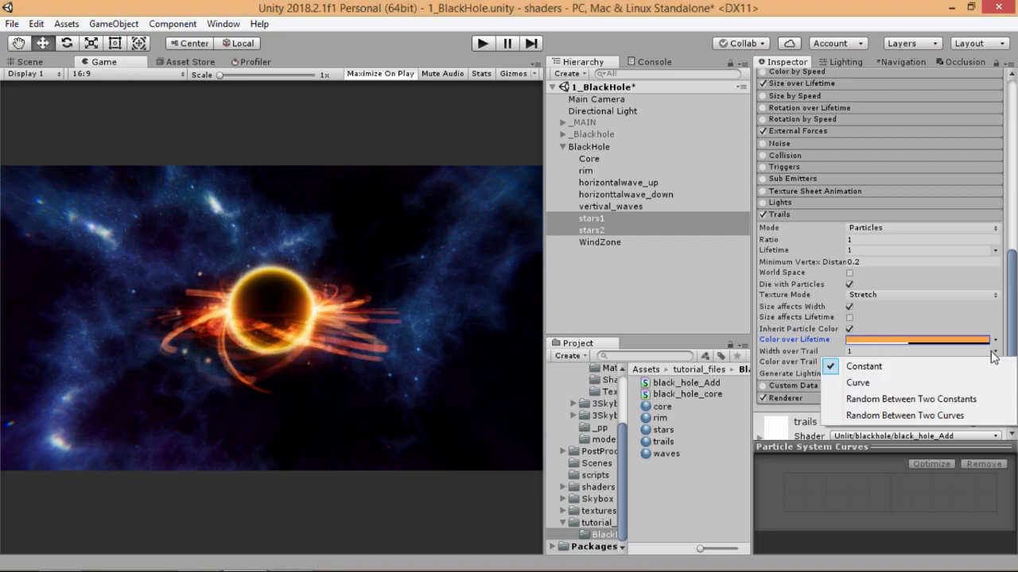
{"action": "left_click", "coordinate": [921, 387]}
{"action": "scroll", "coordinate": [896, 309], "scroll_direction": "down", "scroll_amount": 3}
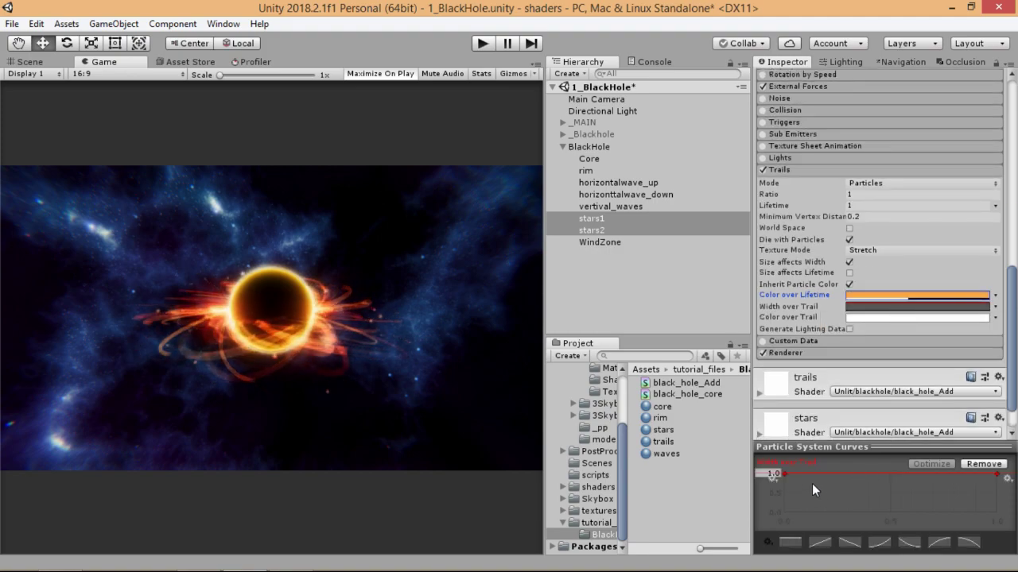
{"action": "left_click_drag", "start_coordinate": [1001, 478], "coordinate": [1000, 518]}
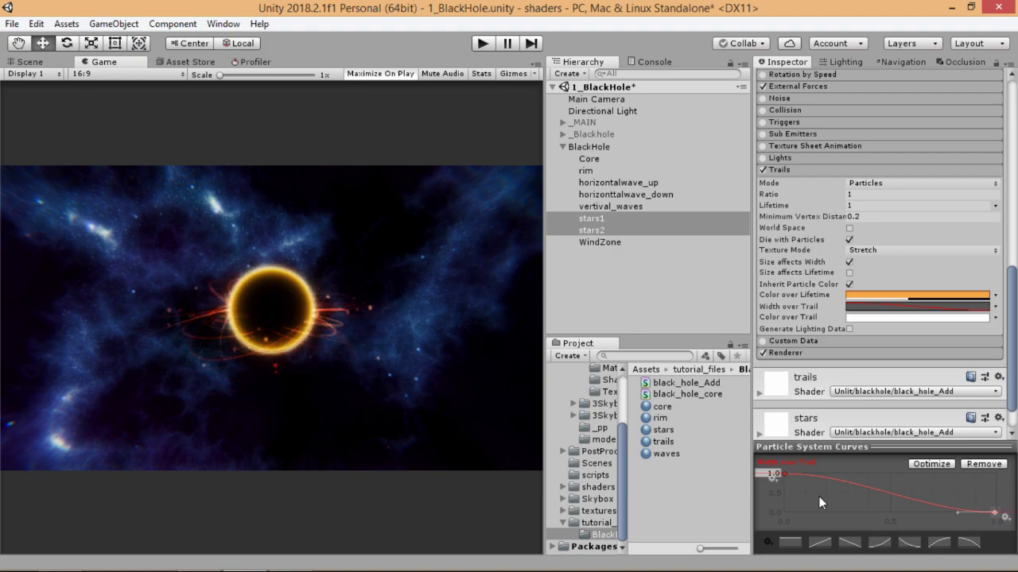
{"action": "left_click_drag", "start_coordinate": [785, 474], "coordinate": [785, 493]}
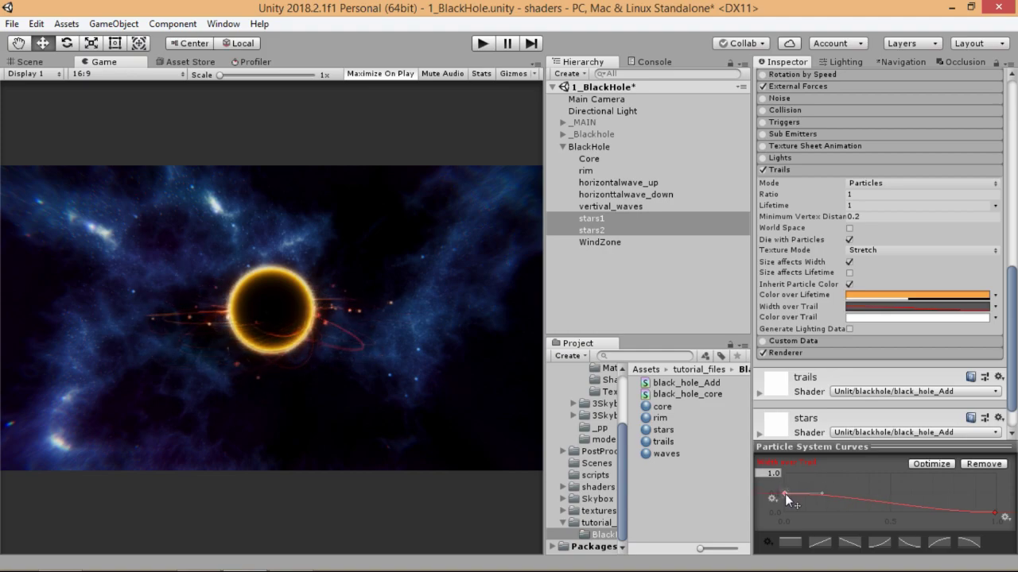
- Lower the alpha of the white Color over Trail to 120 and collapse the Trails module
{"action": "left_click", "coordinate": [927, 317]}
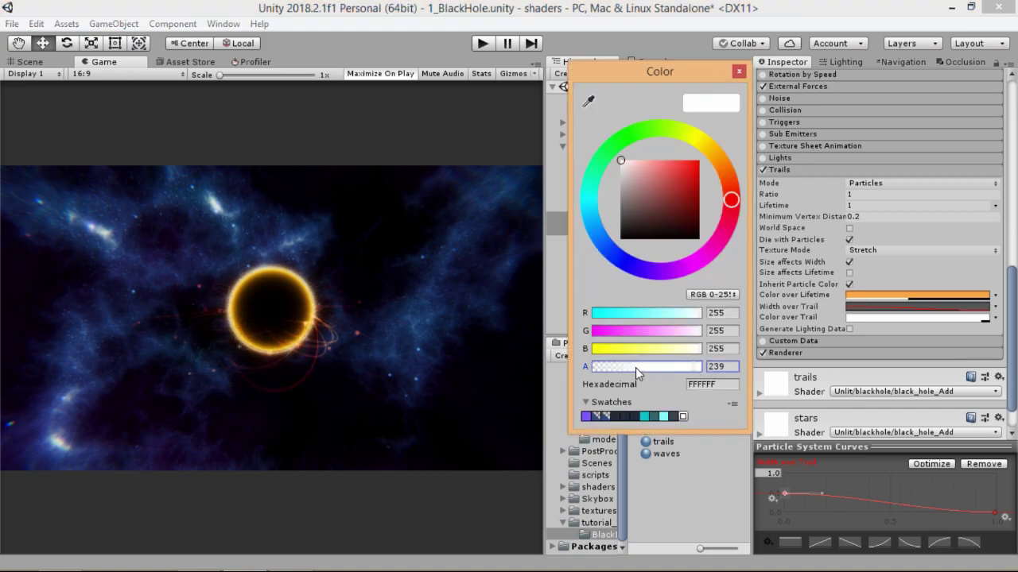
{"action": "left_click_drag", "start_coordinate": [635, 368], "coordinate": [646, 367]}
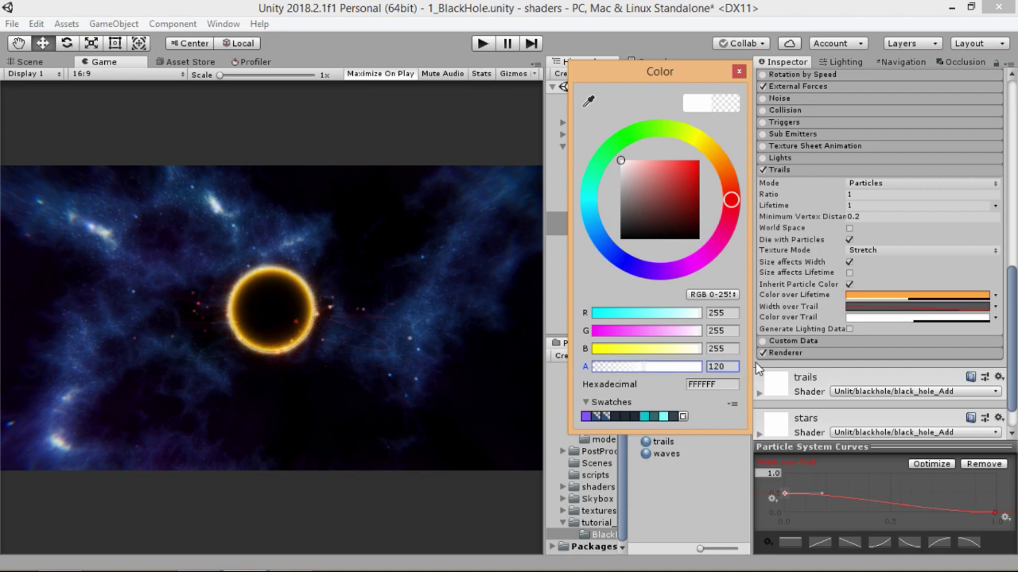
{"action": "left_click", "coordinate": [739, 73]}
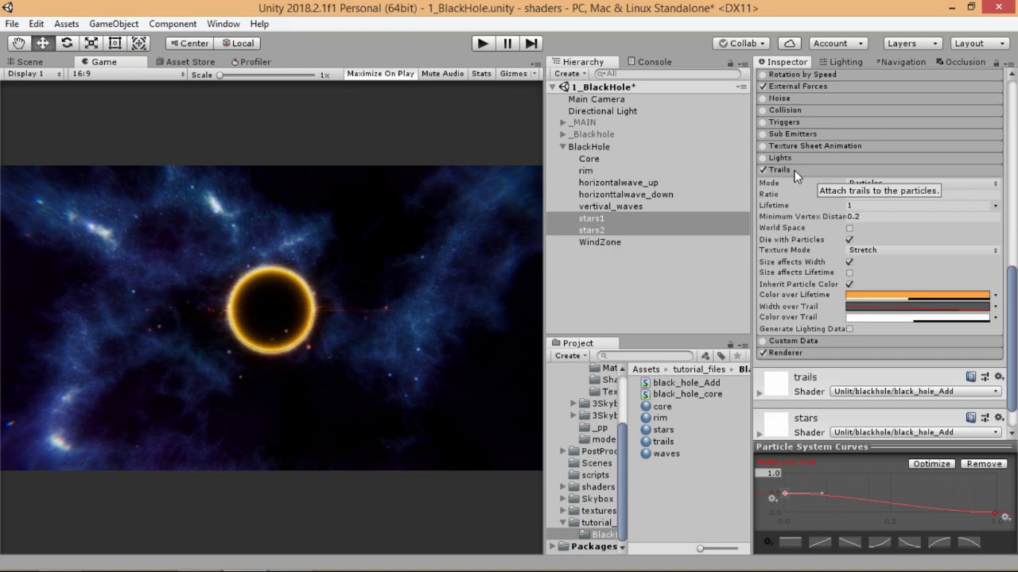
{"action": "left_click", "coordinate": [794, 170]}
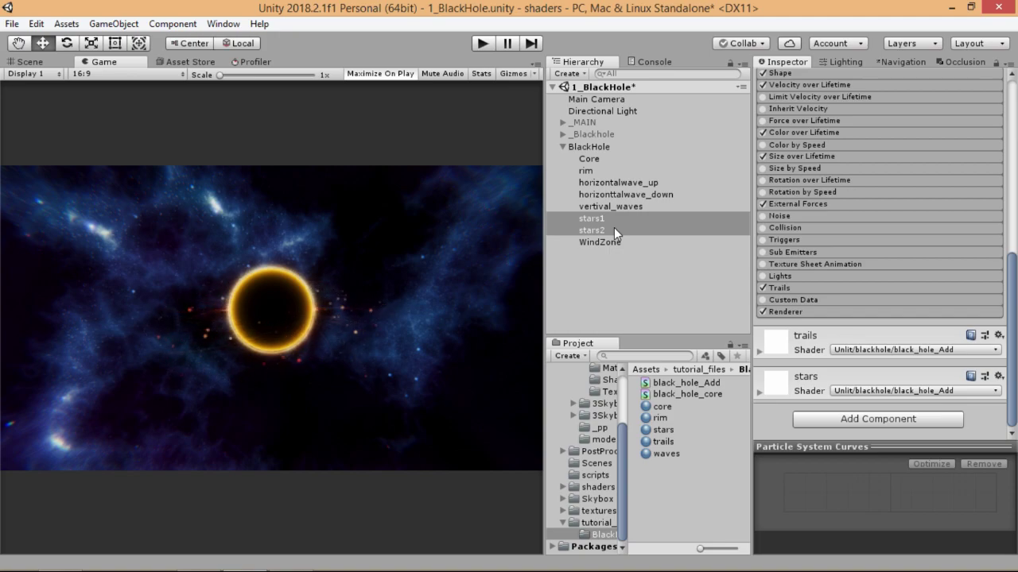
- Set the X rotation of horizontalwave_up to 180 and return to the Scene view
{"action": "left_click", "coordinate": [639, 184]}
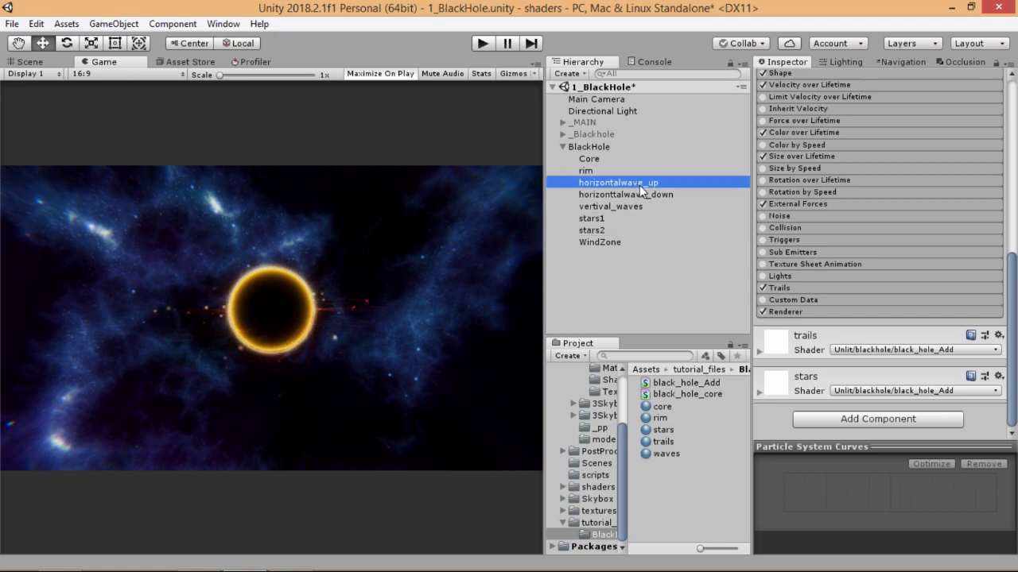
{"action": "left_click", "coordinate": [882, 136]}
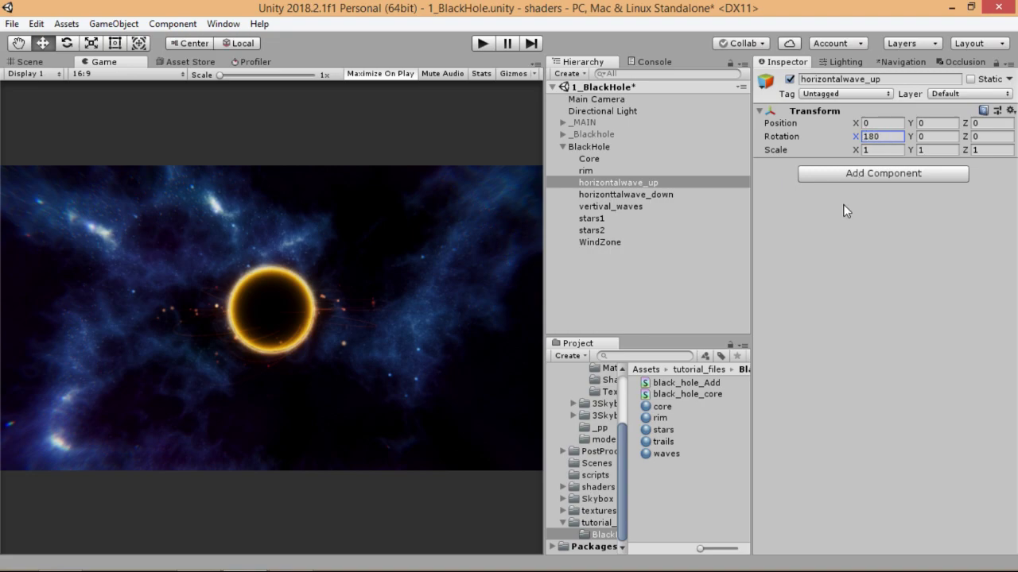
{"action": "left_click", "coordinate": [30, 61]}
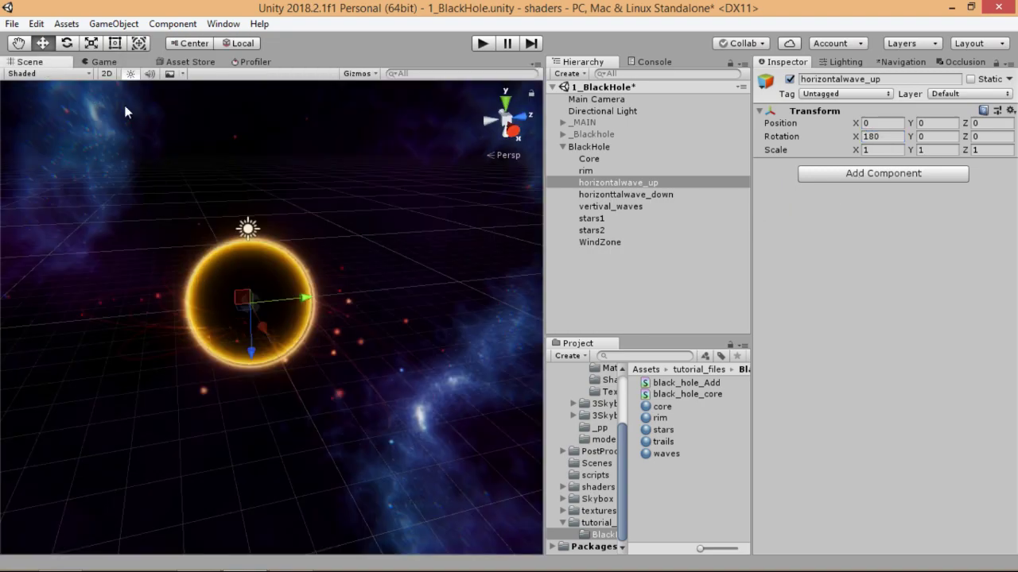
- Add a Particle System component to both horizontalwave_up and horizonttalwave_down
{"action": "left_click", "coordinate": [633, 194], "text": "ctrl"}
{"action": "left_click", "coordinate": [872, 175]}
{"action": "type", "text": "part"}
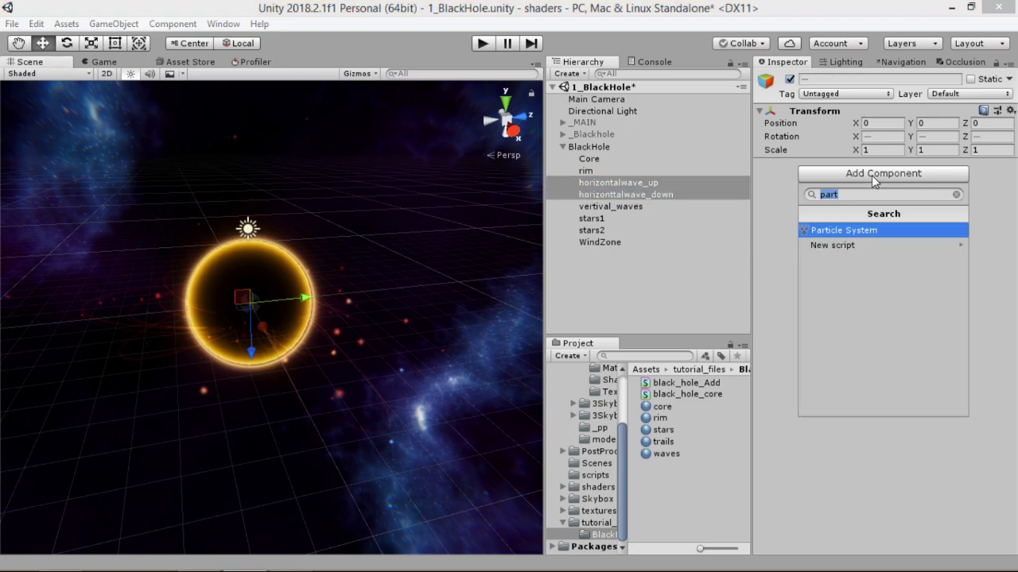
{"action": "left_click", "coordinate": [857, 245]}
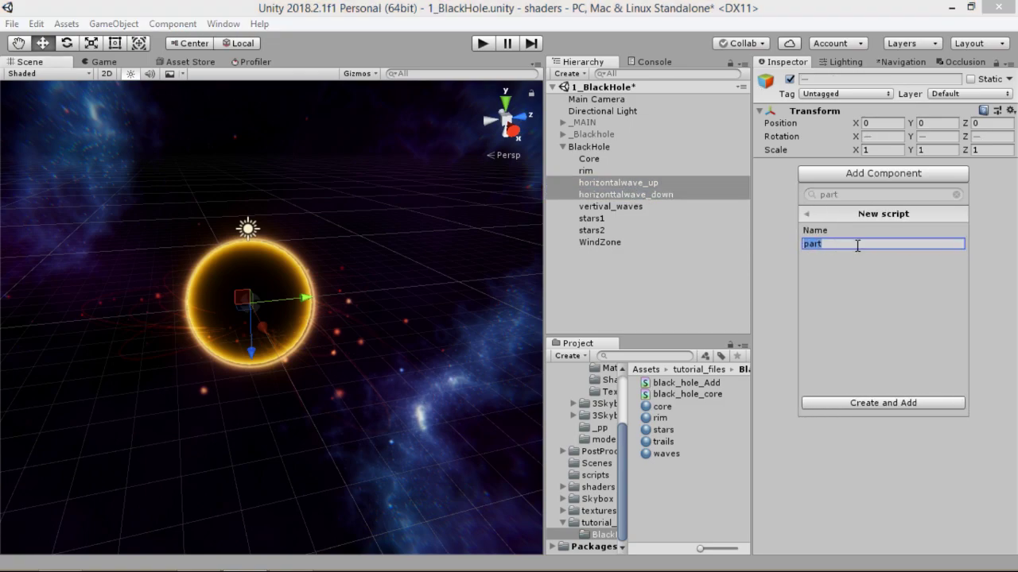
{"action": "left_click", "coordinate": [809, 215]}
{"action": "left_click", "coordinate": [836, 229]}
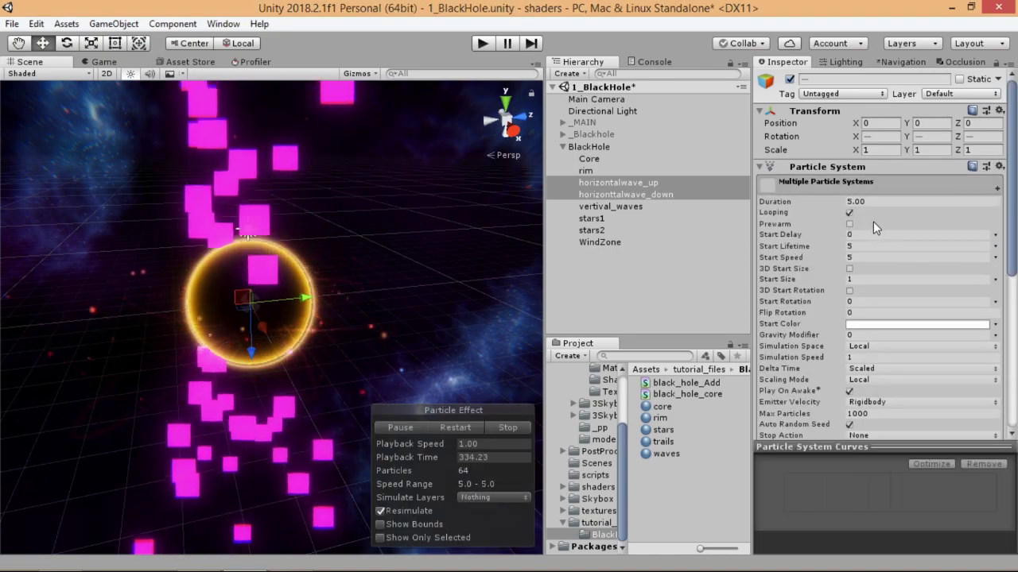
- Set the Duration of both horizontal wave systems to 1, Start Lifetime to 8 and Start Speed to 0
{"action": "left_click", "coordinate": [873, 201]}
{"action": "type", "text": "1"}
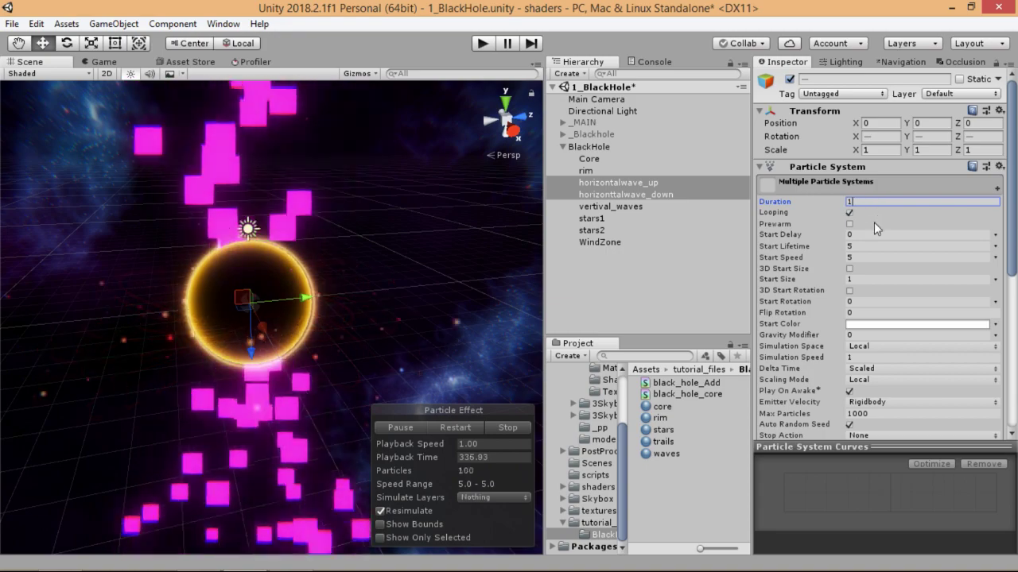
{"action": "left_click", "coordinate": [870, 236]}
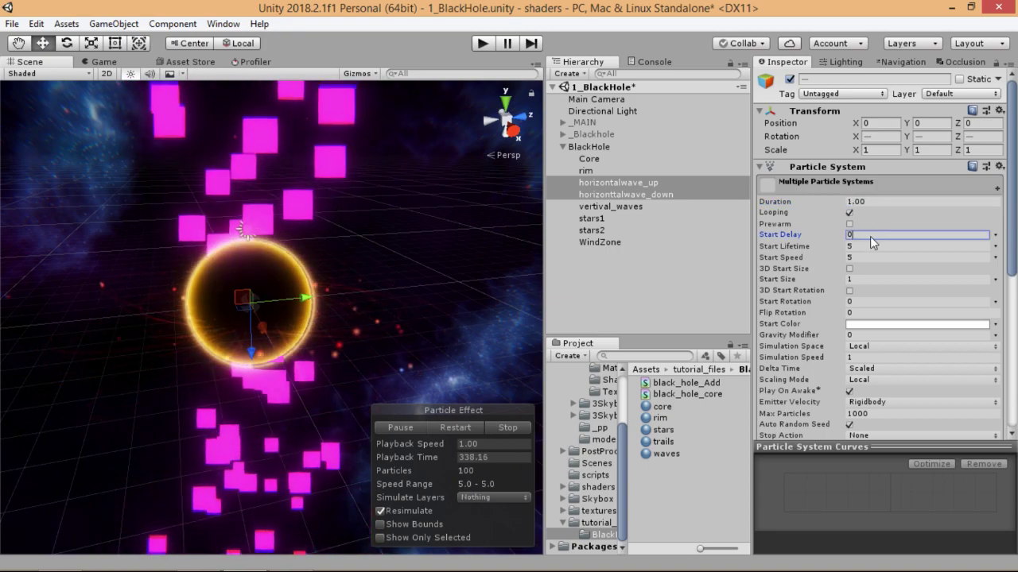
{"action": "left_click", "coordinate": [873, 247]}
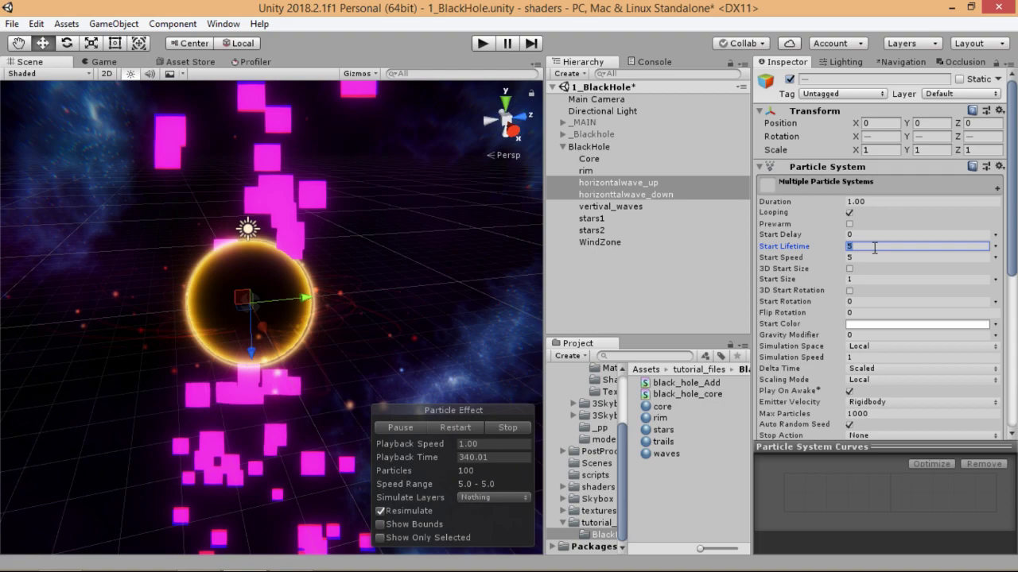
{"action": "type", "text": "8"}
{"action": "left_click", "coordinate": [870, 257]}
{"action": "type", "text": "0"}
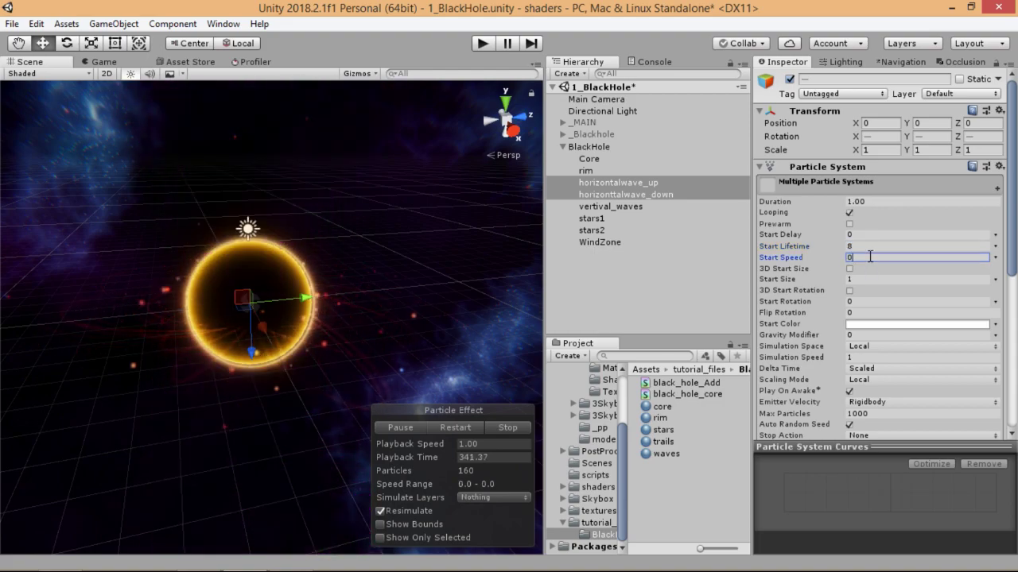
- Make Start Size random between two constants, 35 and 60
{"action": "left_click", "coordinate": [994, 279]}
{"action": "key", "text": "Escape"}
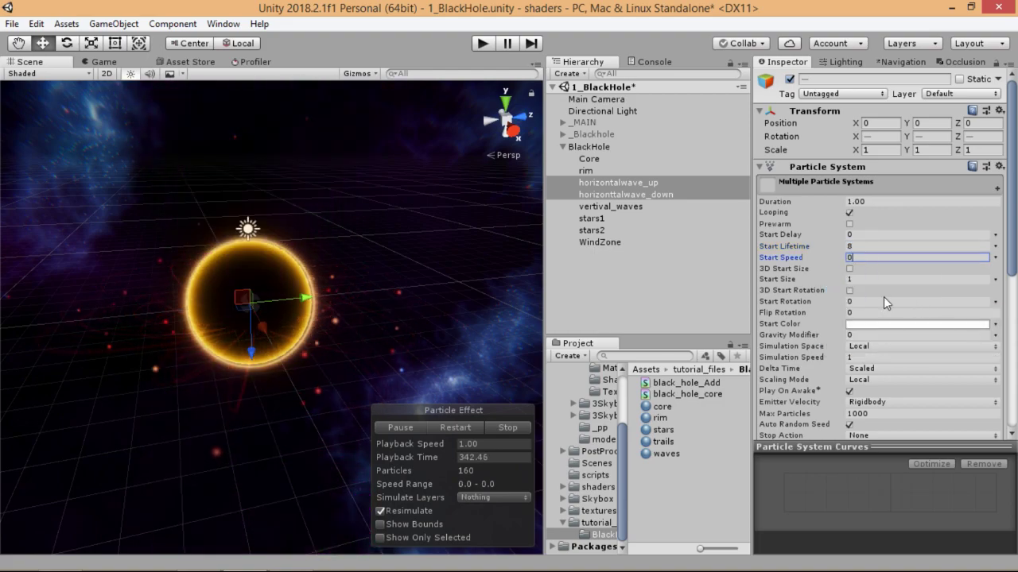
{"action": "left_click", "coordinate": [867, 281]}
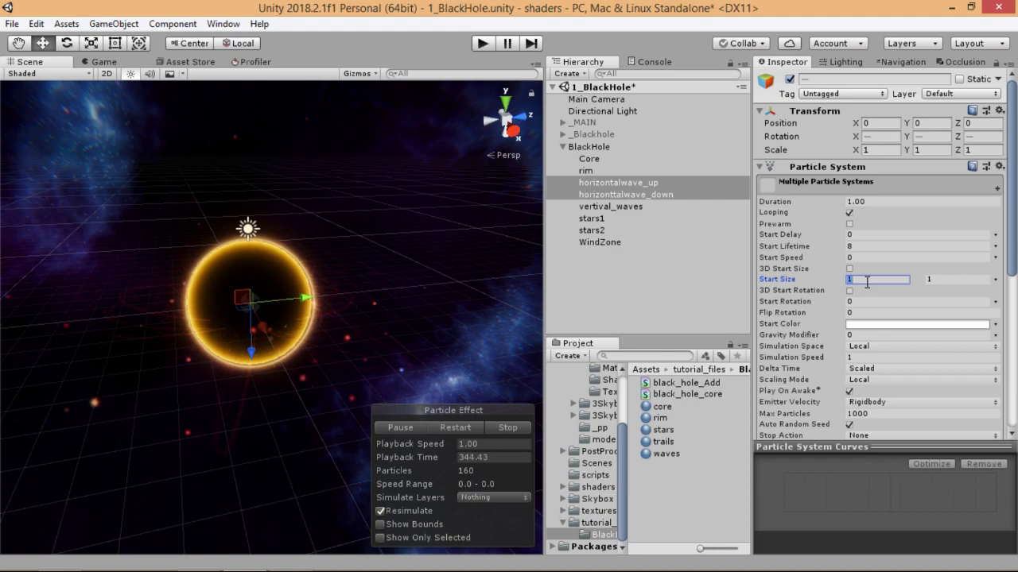
{"action": "type", "text": "35"}
{"action": "left_click", "coordinate": [948, 279]}
{"action": "type", "text": "60"}
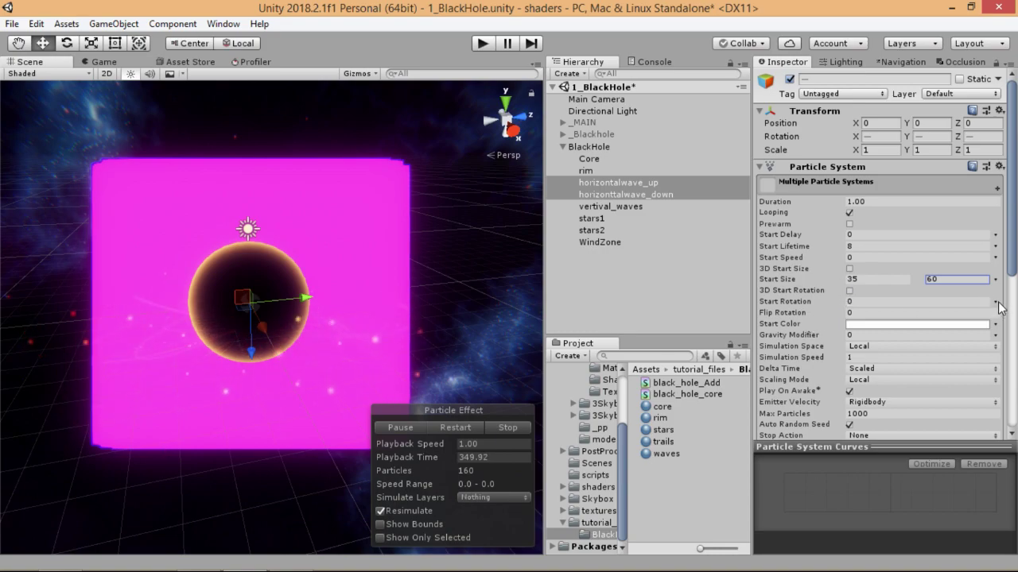
- Make Start Rotation random between two constants, 0 and 360
{"action": "left_click", "coordinate": [998, 303]}
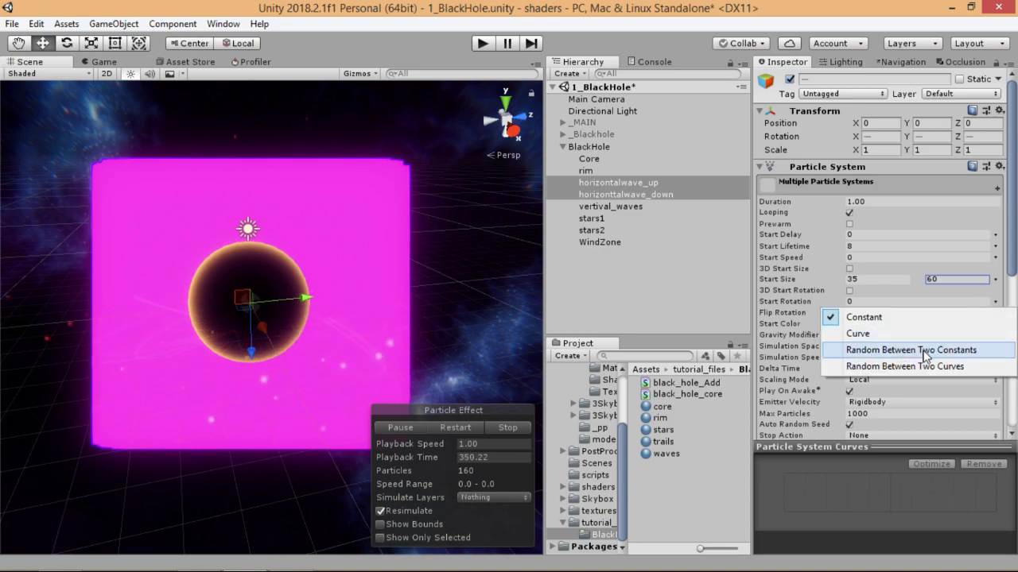
{"action": "left_click", "coordinate": [925, 351]}
{"action": "left_click", "coordinate": [871, 302]}
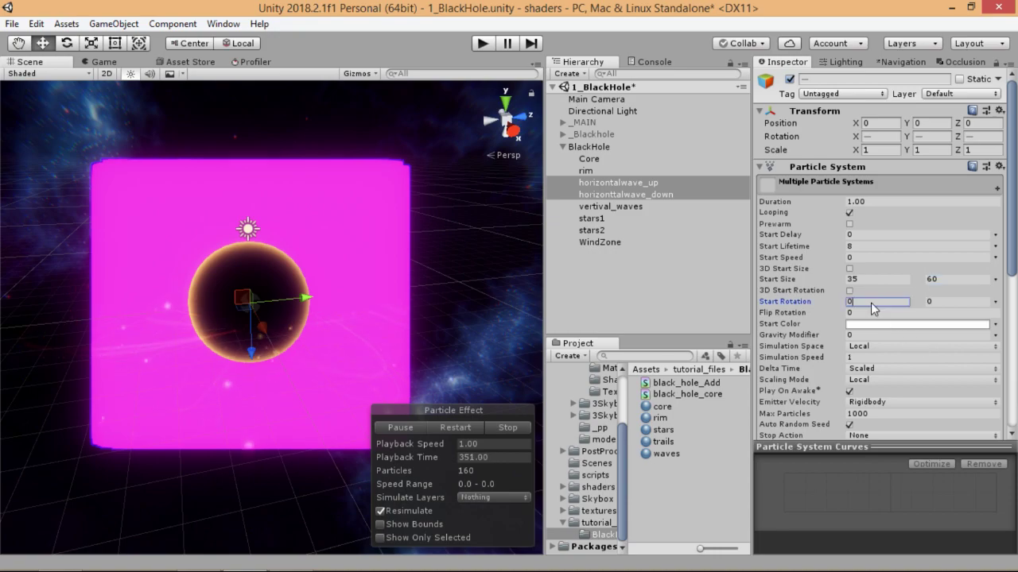
{"action": "left_click", "coordinate": [948, 302]}
{"action": "type", "text": "360"}
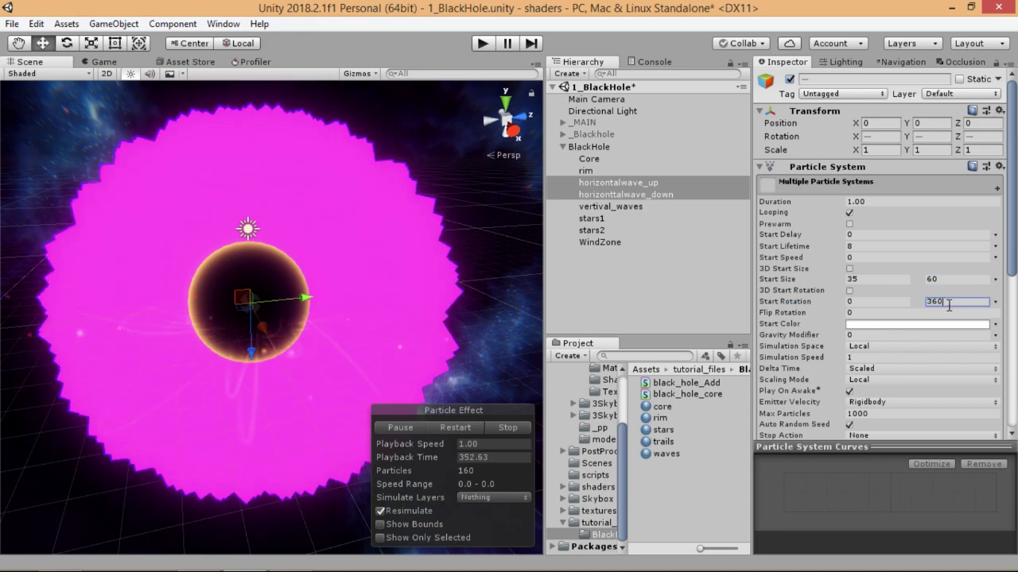
- Lower the alpha of the white Start Color to 146
{"action": "scroll", "coordinate": [949, 305], "scroll_direction": "down", "scroll_amount": 3}
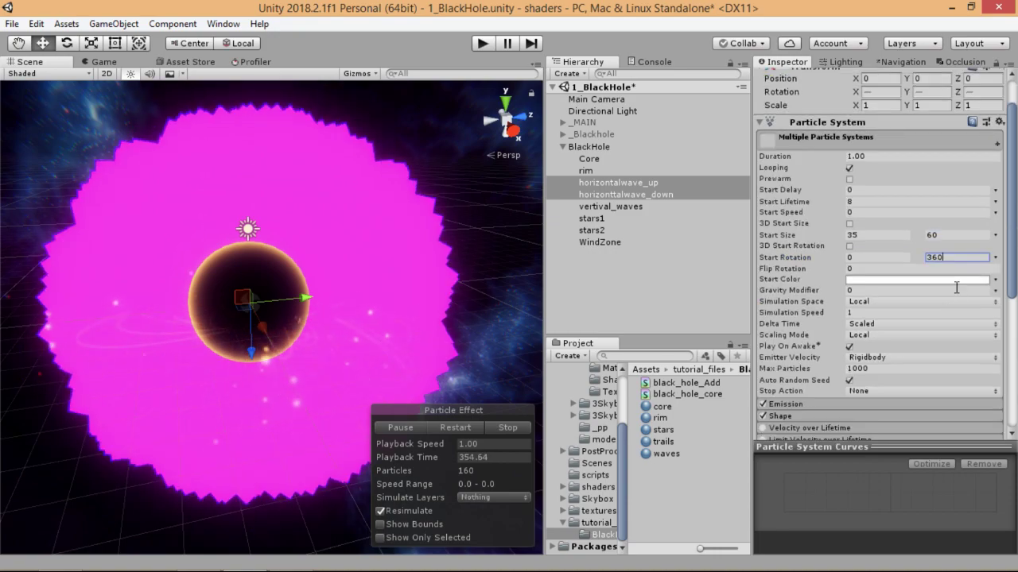
{"action": "left_click", "coordinate": [908, 280]}
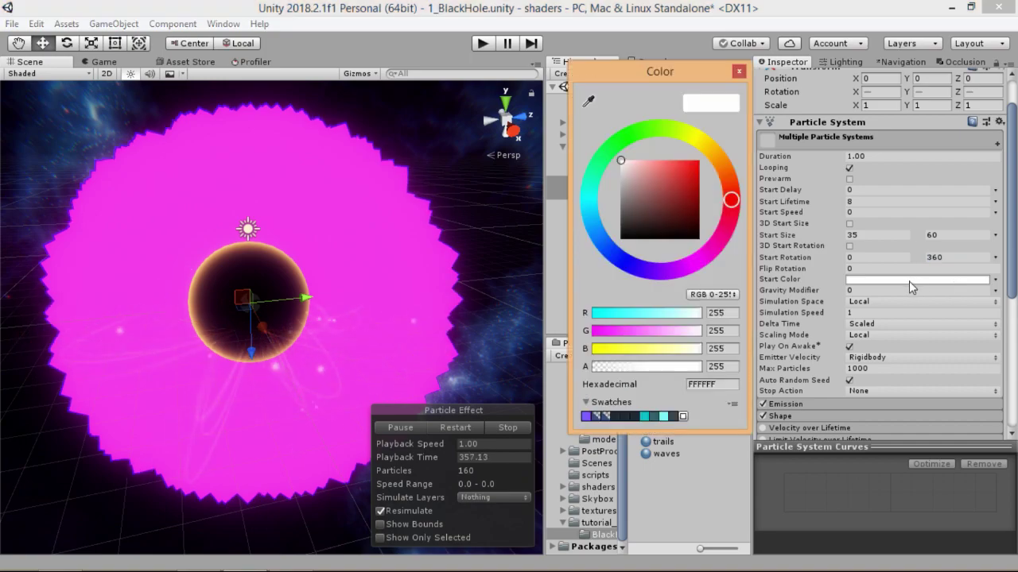
{"action": "left_click", "coordinate": [725, 364]}
{"action": "type", "text": "145"}
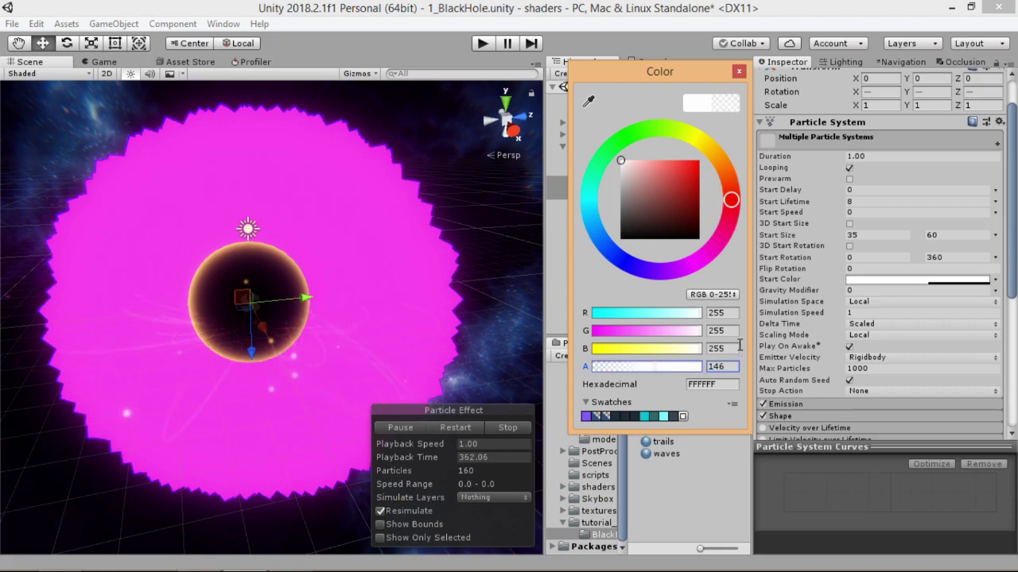
{"action": "left_click", "coordinate": [751, 343]}
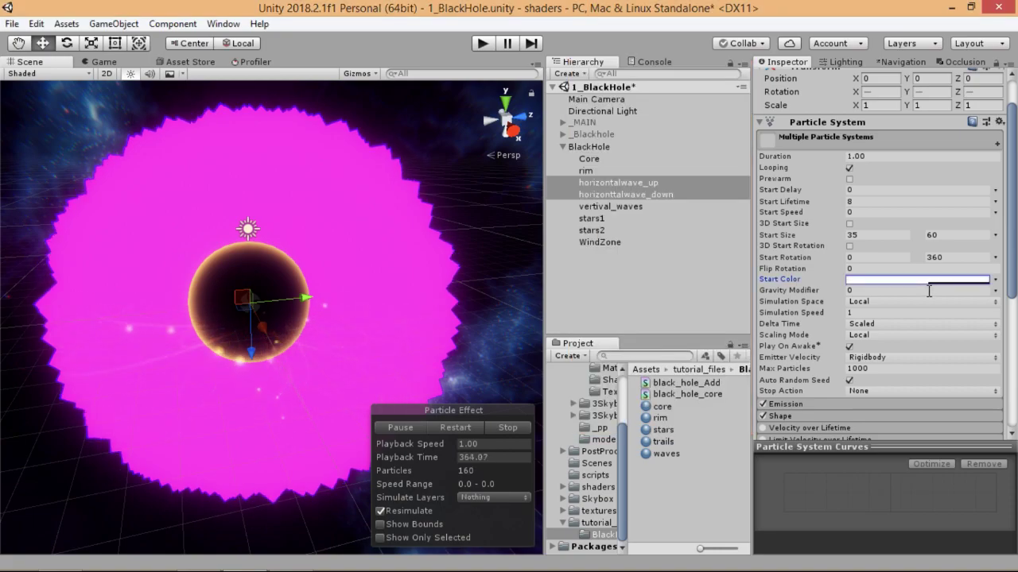
- Set Max Particles to 2000 and the emission Rate over Time to 2, then collapse the Emission module
{"action": "scroll", "coordinate": [929, 291], "scroll_direction": "down", "scroll_amount": 2}
{"action": "left_click", "coordinate": [864, 325]}
{"action": "type", "text": "2000"}
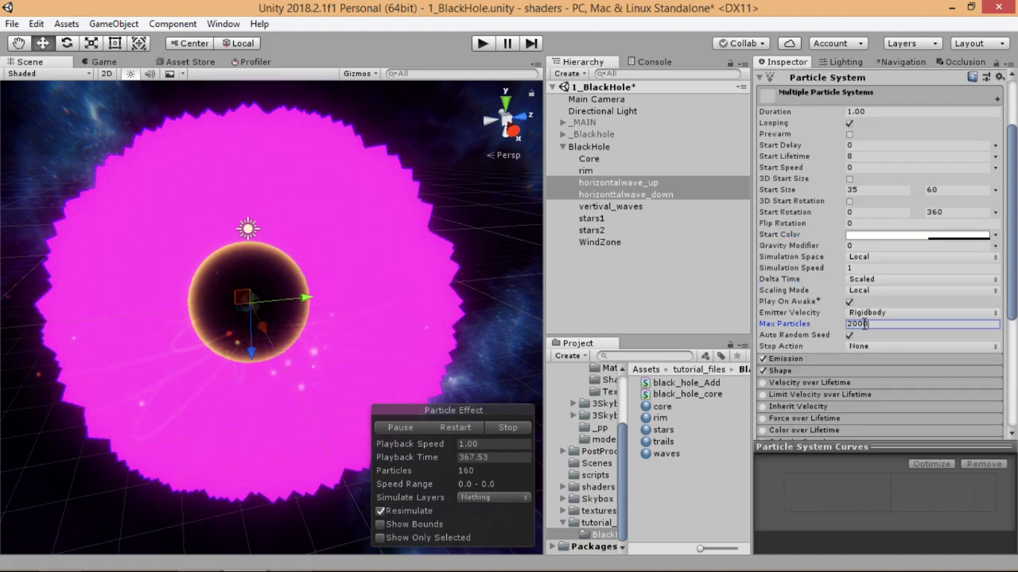
{"action": "left_click", "coordinate": [803, 359]}
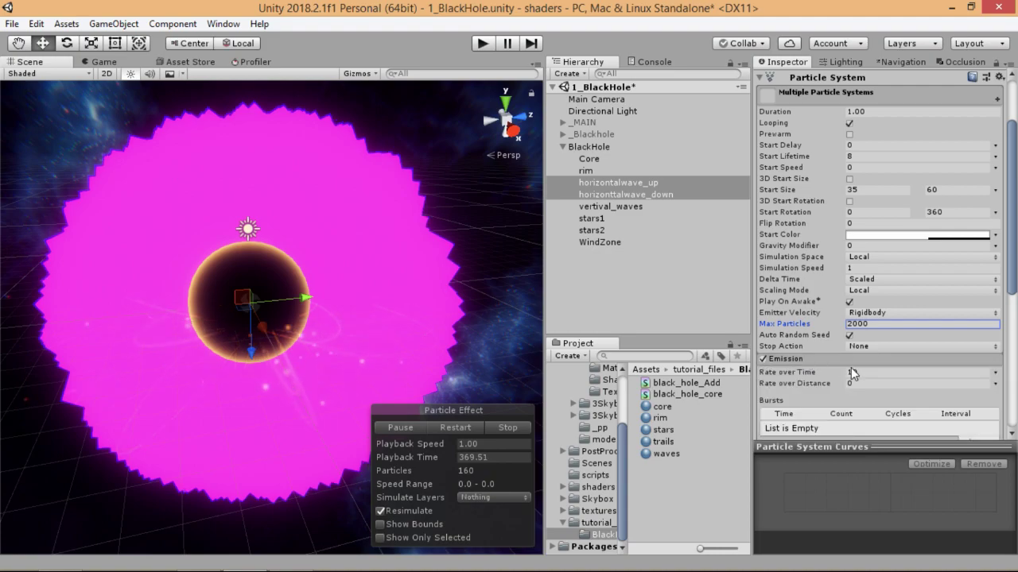
{"action": "left_click", "coordinate": [871, 371]}
{"action": "type", "text": "2"}
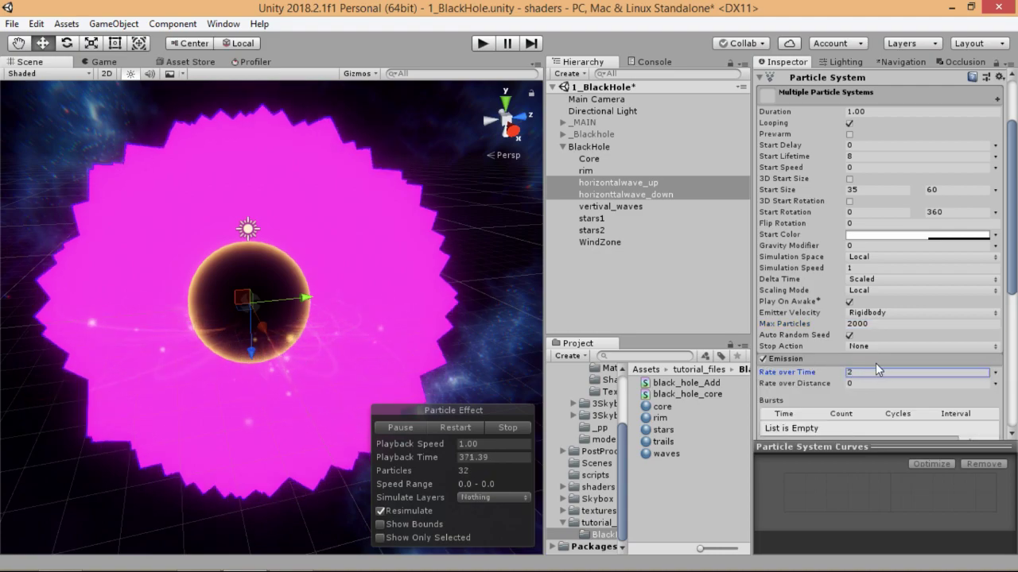
{"action": "left_click", "coordinate": [817, 357]}
- Change the emitter shape from Cone to Mesh and collapse the Shape module
{"action": "scroll", "coordinate": [803, 326], "scroll_direction": "down", "scroll_amount": 3}
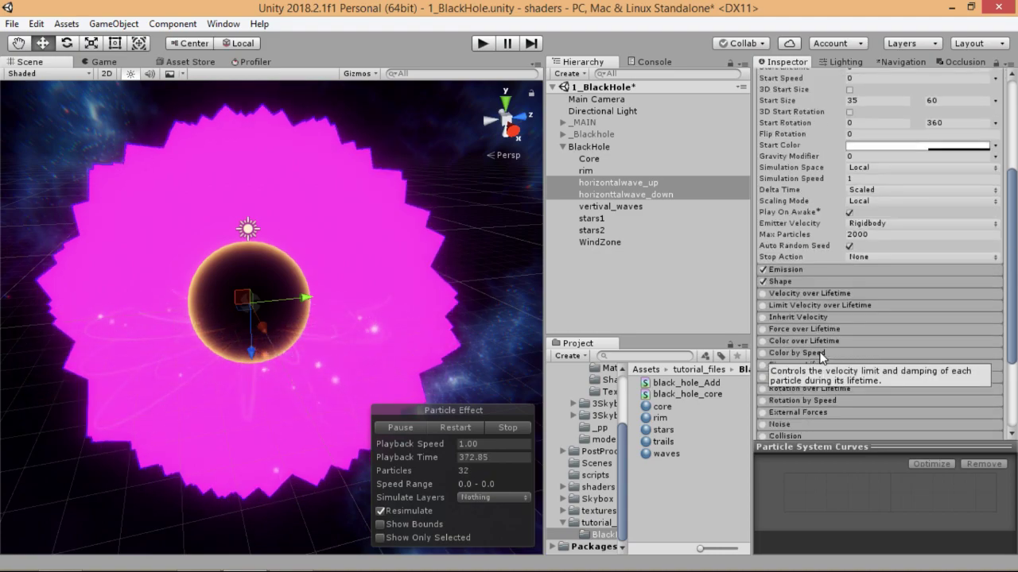
{"action": "left_click", "coordinate": [808, 283]}
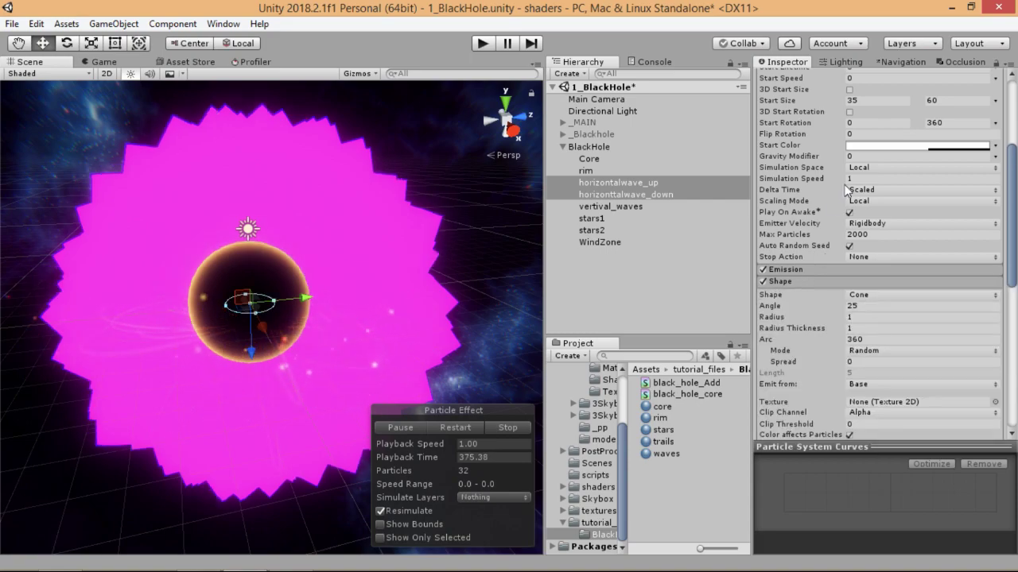
{"action": "scroll", "coordinate": [931, 214], "scroll_direction": "down", "scroll_amount": 2}
{"action": "left_click", "coordinate": [929, 249]}
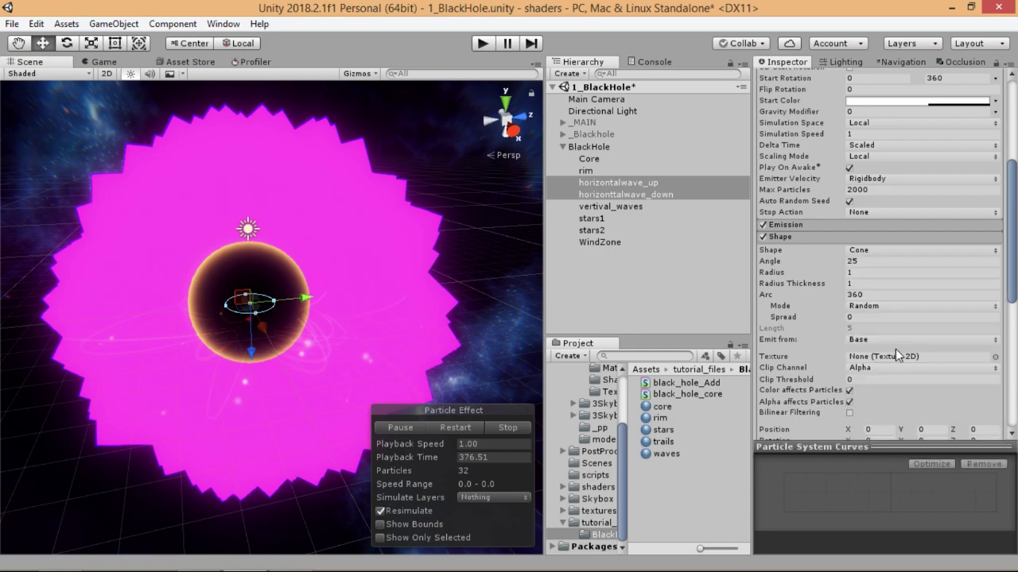
{"action": "left_click", "coordinate": [895, 349]}
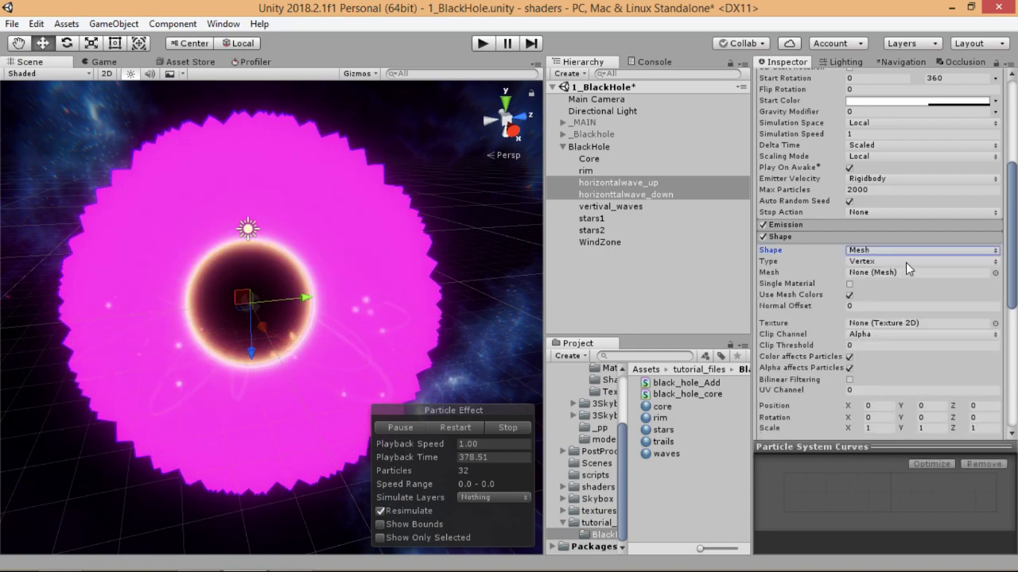
{"action": "scroll", "coordinate": [905, 262], "scroll_direction": "down", "scroll_amount": 3}
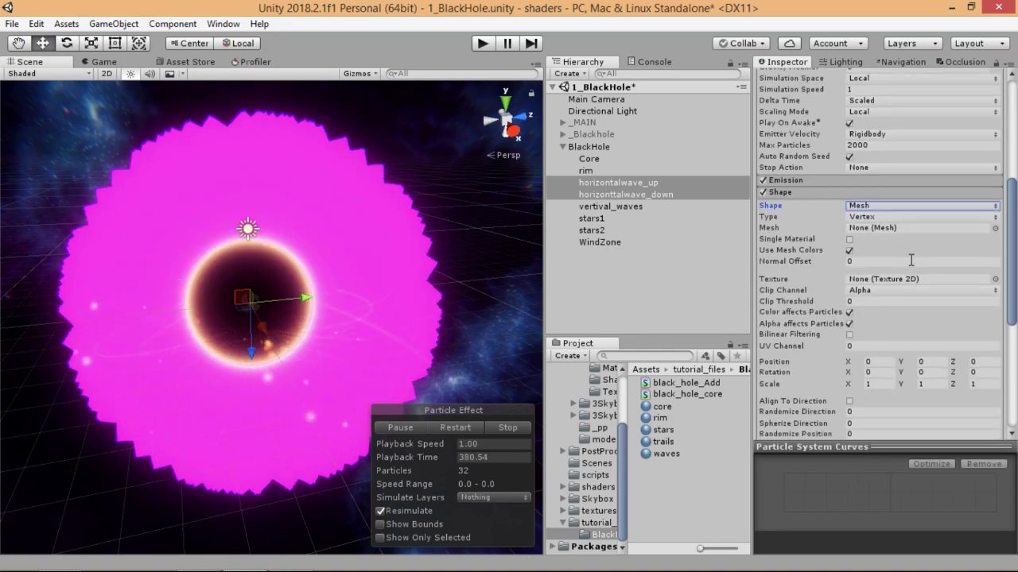
{"action": "left_click", "coordinate": [810, 194]}
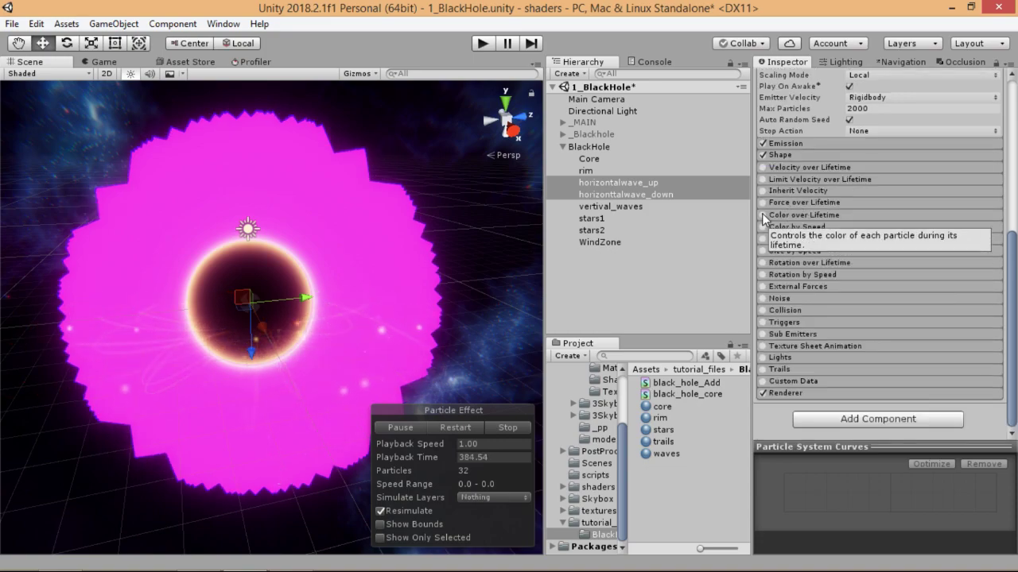
- Enable Color over Lifetime with the preset gradient fading from transparent blue through orange to transparent red, and collapse the module
{"action": "left_click", "coordinate": [823, 215]}
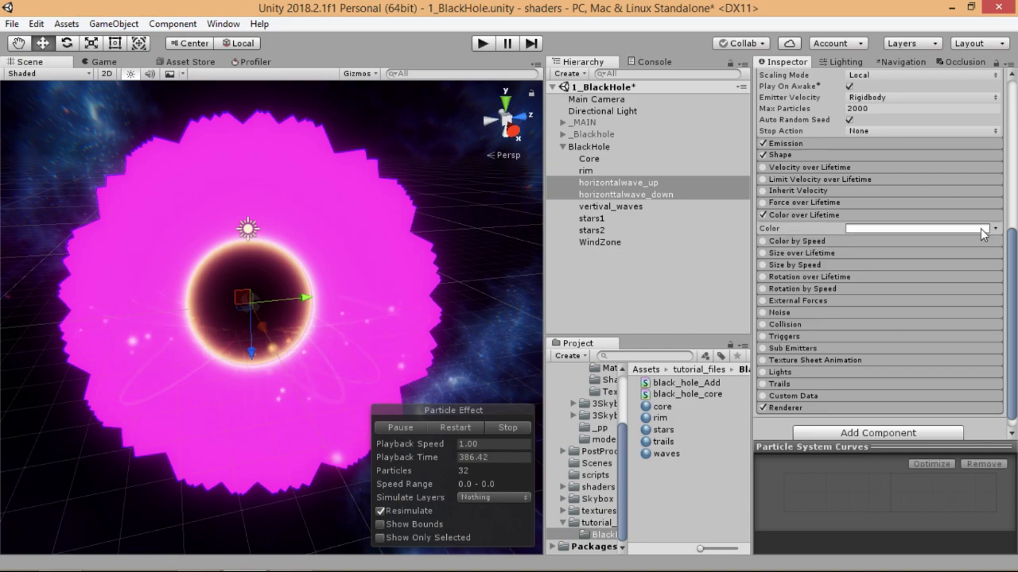
{"action": "left_click", "coordinate": [982, 228]}
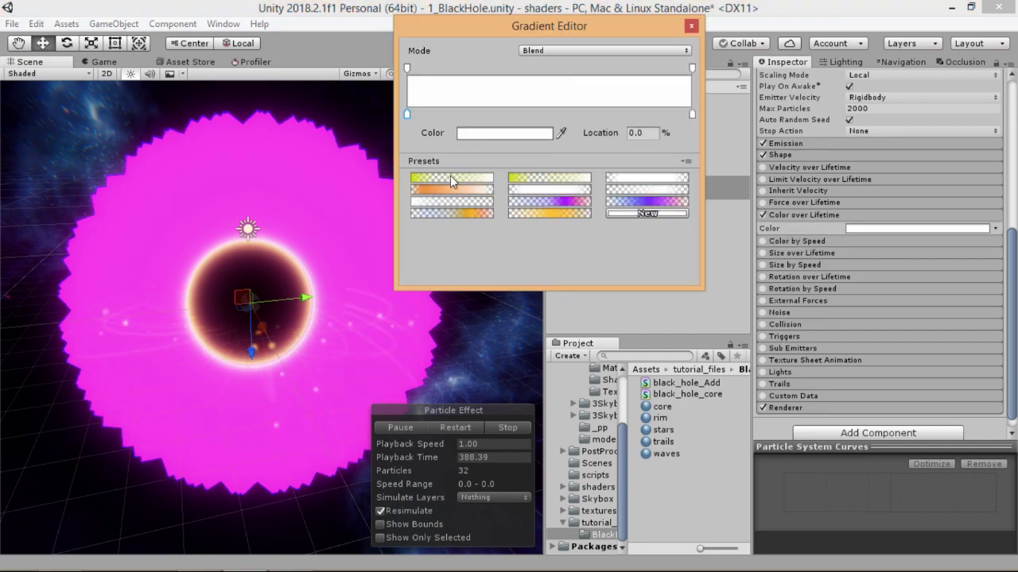
{"action": "left_click", "coordinate": [452, 211]}
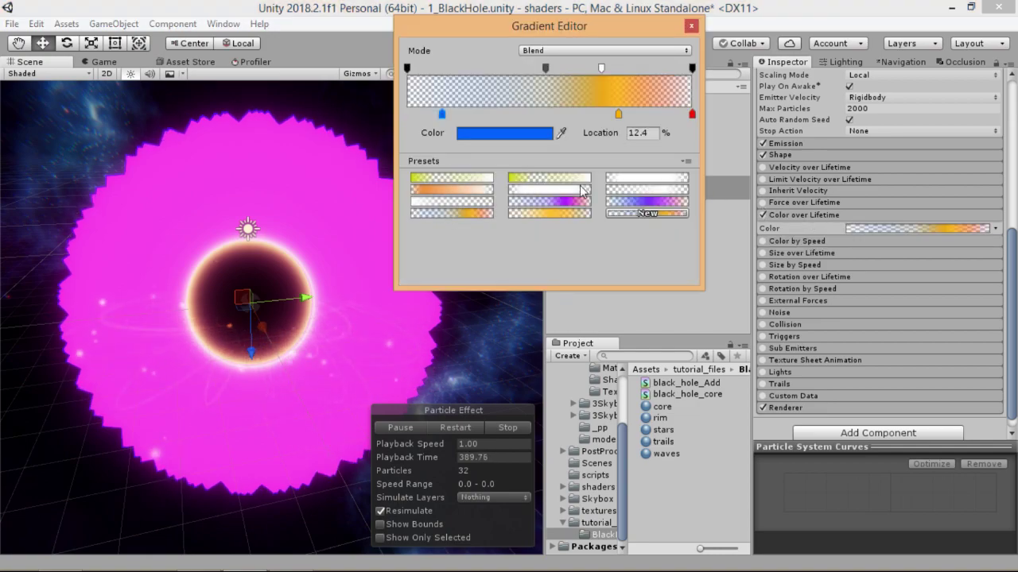
{"action": "left_click", "coordinate": [691, 25]}
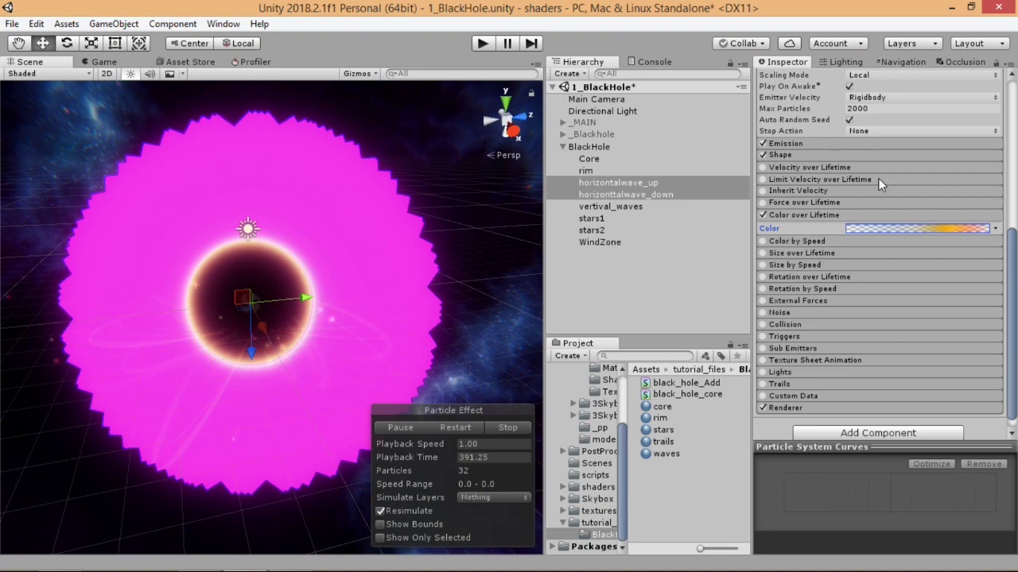
{"action": "left_click", "coordinate": [828, 214]}
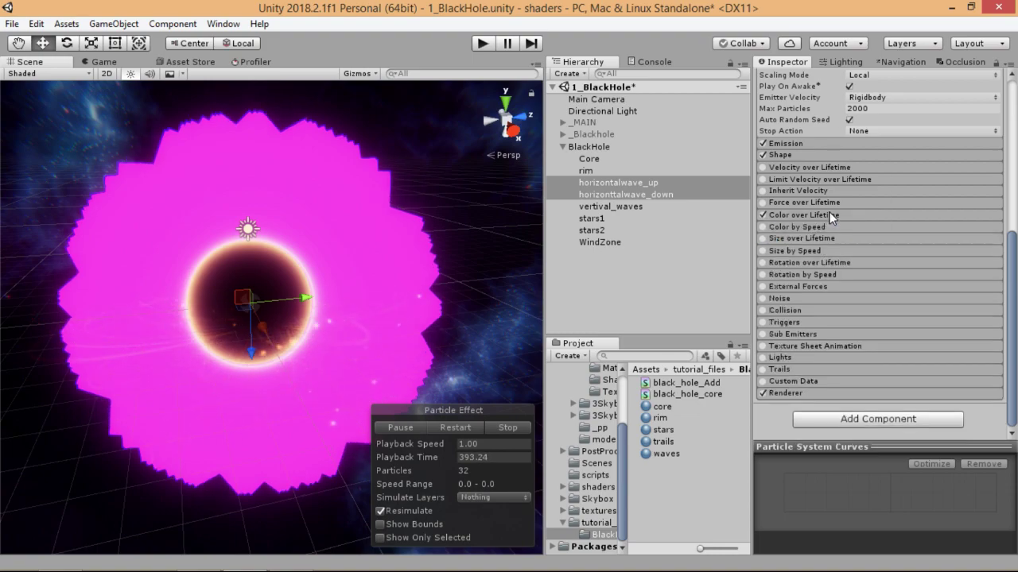
- Enable Size over Lifetime with a curve falling smoothly from 1 at the start to about 0.5 at the end, and collapse the module
{"action": "left_click", "coordinate": [762, 239]}
{"action": "left_click", "coordinate": [803, 241]}
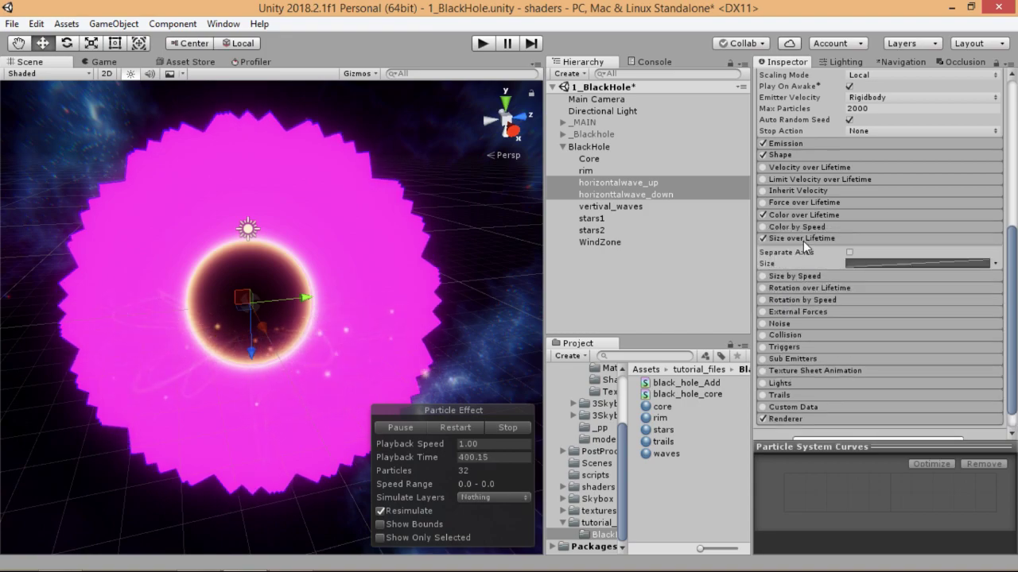
{"action": "left_click", "coordinate": [904, 263]}
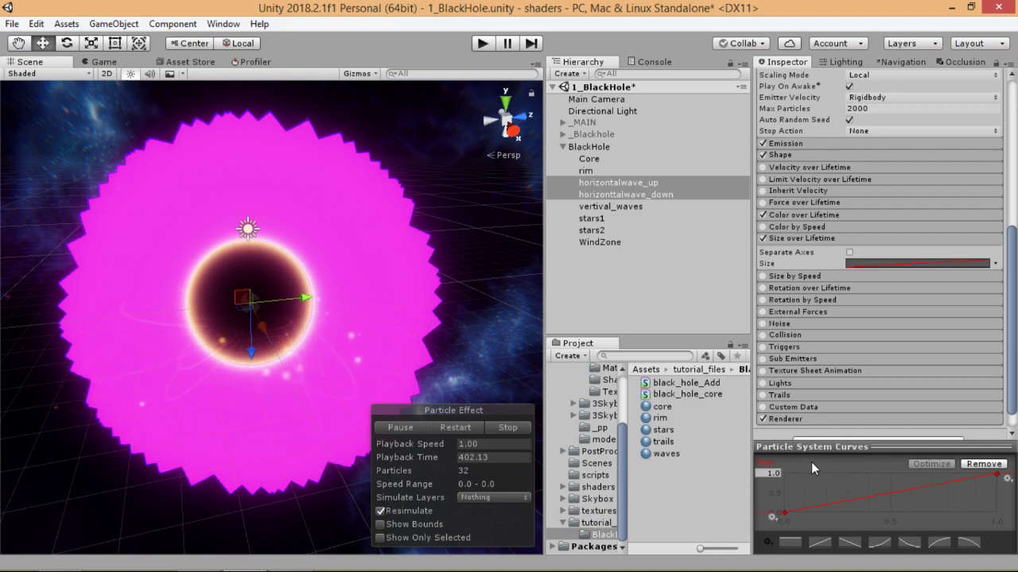
{"action": "mouse_move", "coordinate": [786, 504]}
{"action": "left_click_drag", "start_coordinate": [786, 506], "coordinate": [783, 473]}
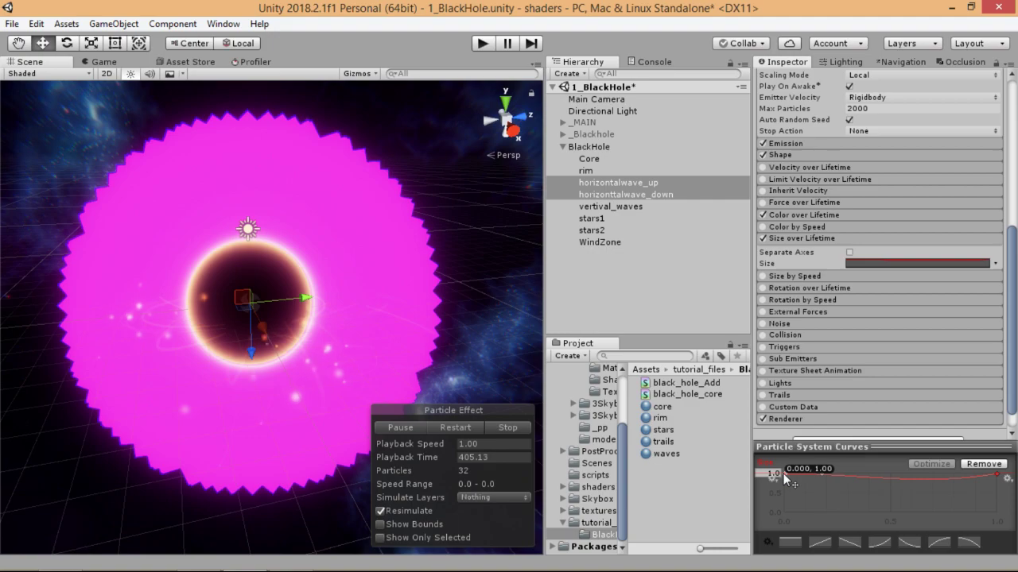
{"action": "left_click", "coordinate": [996, 475]}
{"action": "left_click_drag", "start_coordinate": [997, 475], "coordinate": [959, 493]}
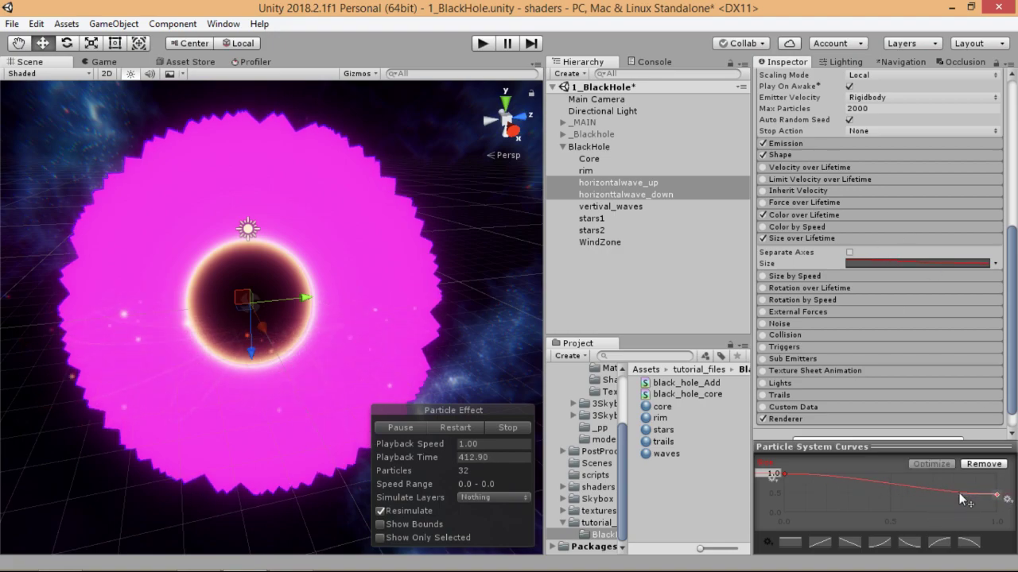
{"action": "left_click", "coordinate": [863, 239]}
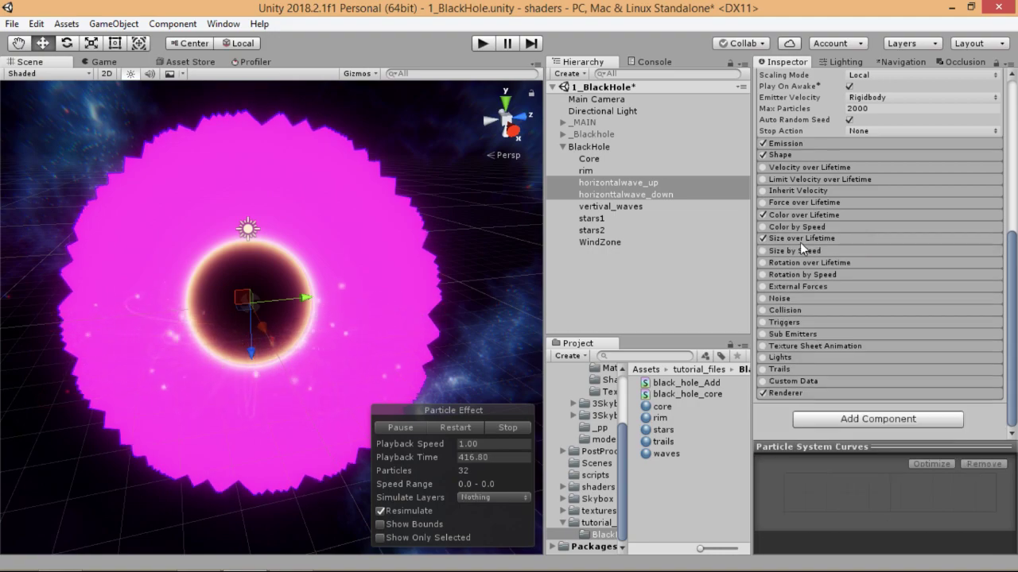
- Enable Rotation over Lifetime on both horizontal waves with an Angular Velocity of 60, and collapse the module
{"action": "left_click", "coordinate": [763, 263]}
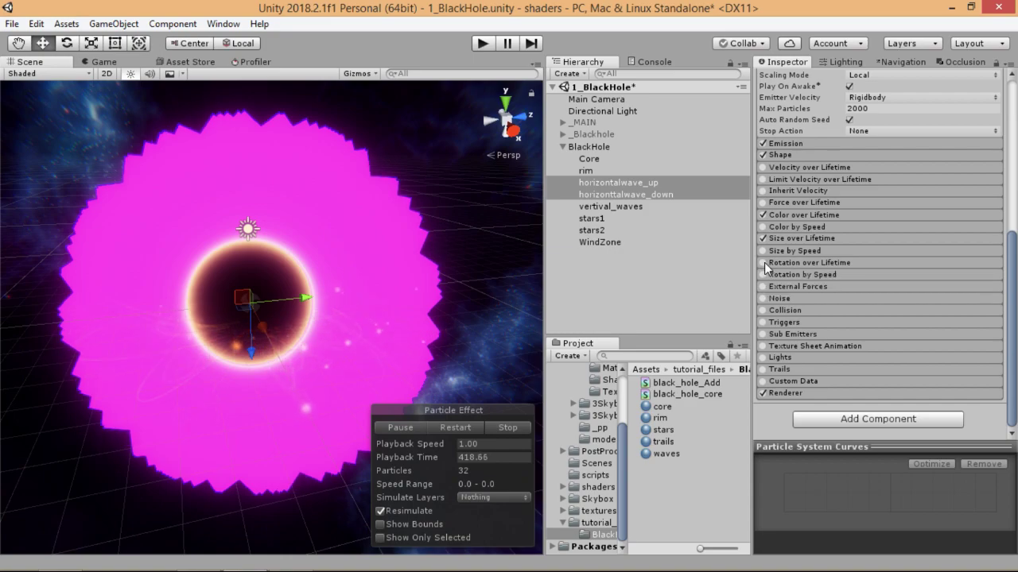
{"action": "left_click", "coordinate": [792, 258]}
{"action": "left_click", "coordinate": [863, 286]}
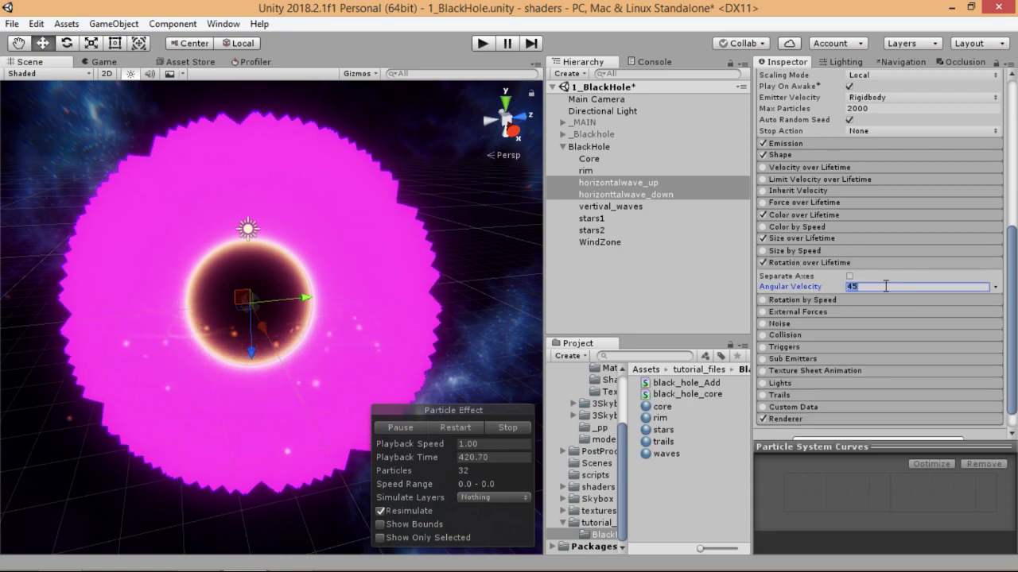
{"action": "type", "text": "60"}
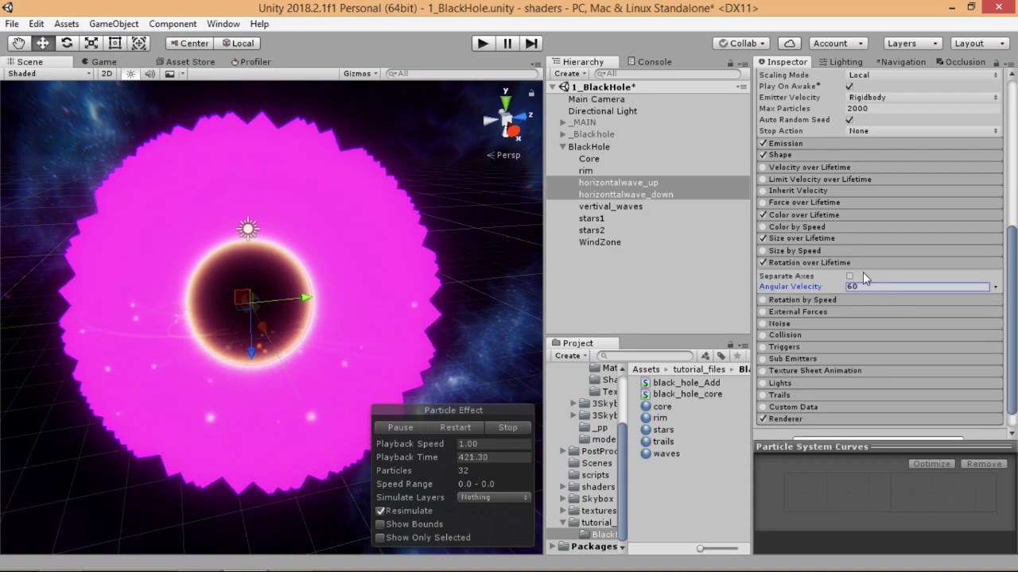
{"action": "left_click", "coordinate": [804, 263]}
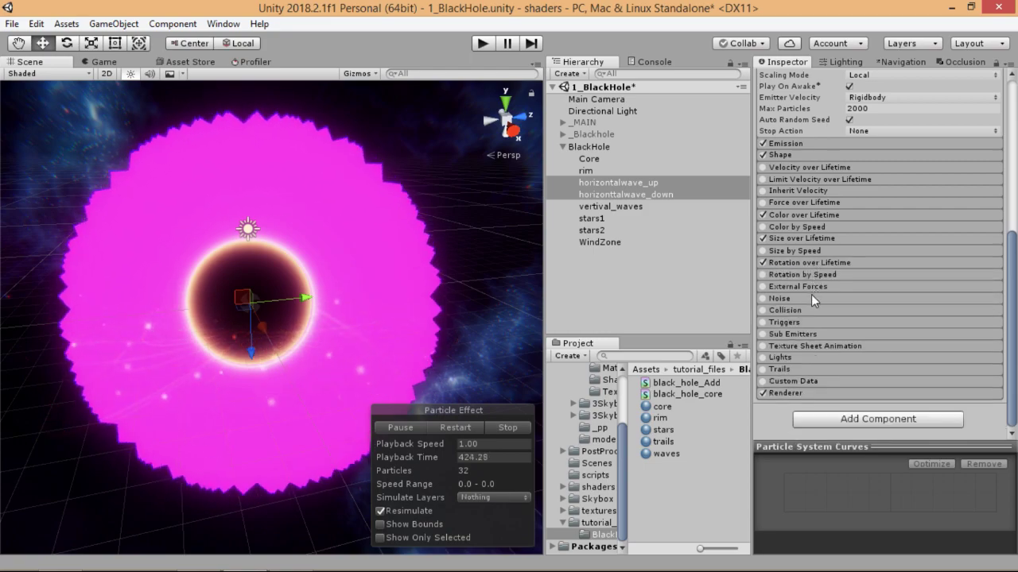
- Set the horizontal waves' Renderer to Mesh render mode with the Quad mesh
{"action": "left_click", "coordinate": [797, 392]}
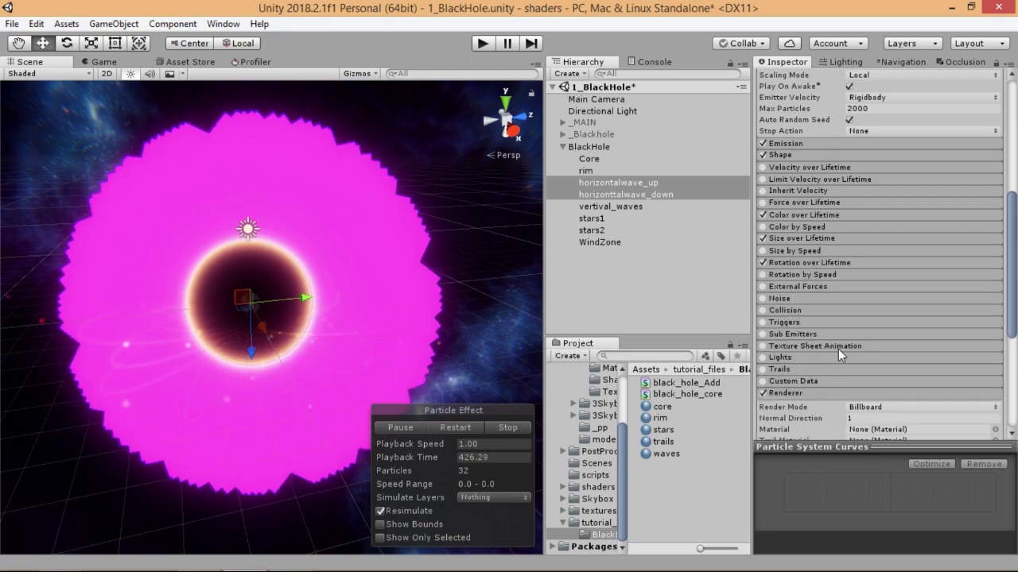
{"action": "scroll", "coordinate": [838, 349], "scroll_direction": "down", "scroll_amount": 5}
{"action": "left_click", "coordinate": [900, 185]}
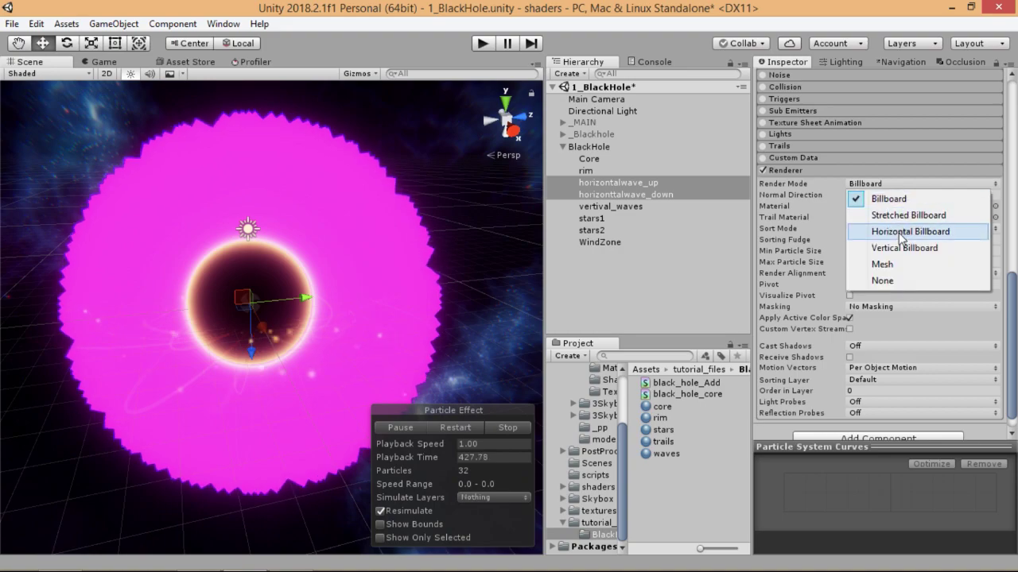
{"action": "left_click", "coordinate": [902, 261]}
{"action": "left_click", "coordinate": [982, 195]}
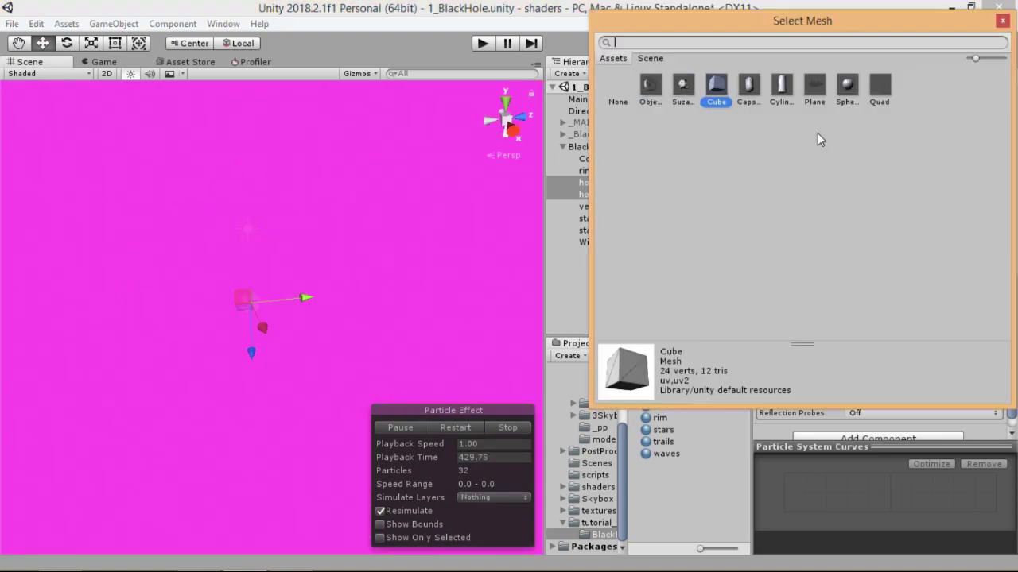
{"action": "left_click", "coordinate": [882, 99]}
{"action": "left_click", "coordinate": [1002, 20]}
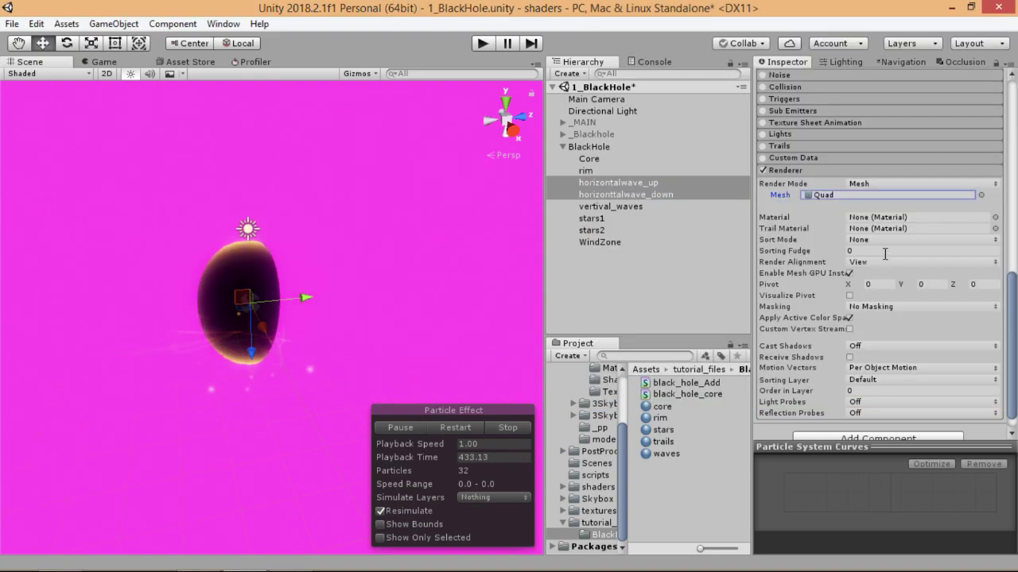
- Assign the waves material to the horizontal waves' Renderer and check the effect in the Game view
{"action": "scroll", "coordinate": [880, 266], "scroll_direction": "down", "scroll_amount": 1}
{"action": "left_click_drag", "start_coordinate": [263, 252], "coordinate": [305, 291], "text": "alt"}
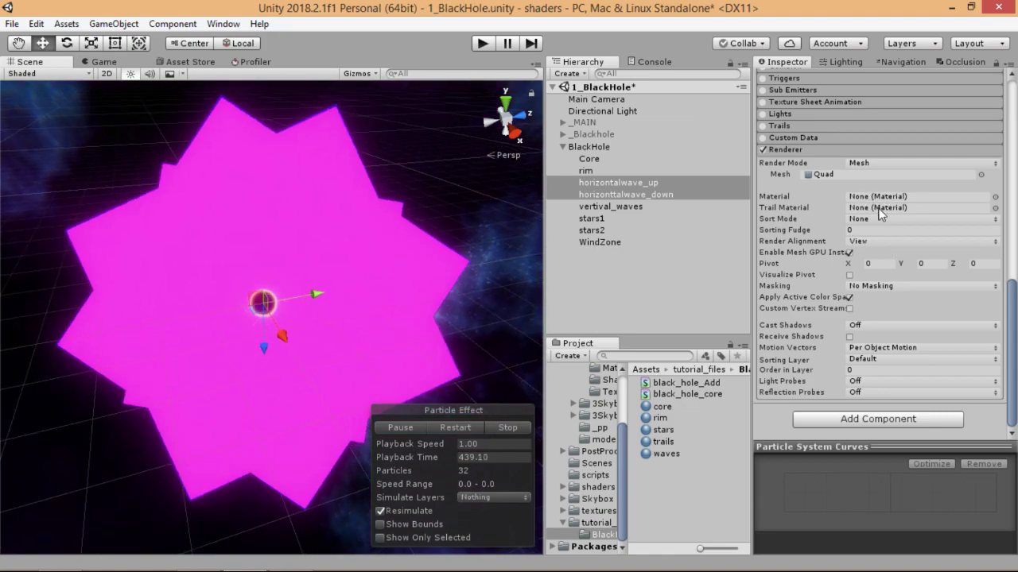
{"action": "left_click_drag", "start_coordinate": [667, 454], "coordinate": [896, 198]}
{"action": "left_click_drag", "start_coordinate": [378, 297], "coordinate": [372, 266], "text": "alt"}
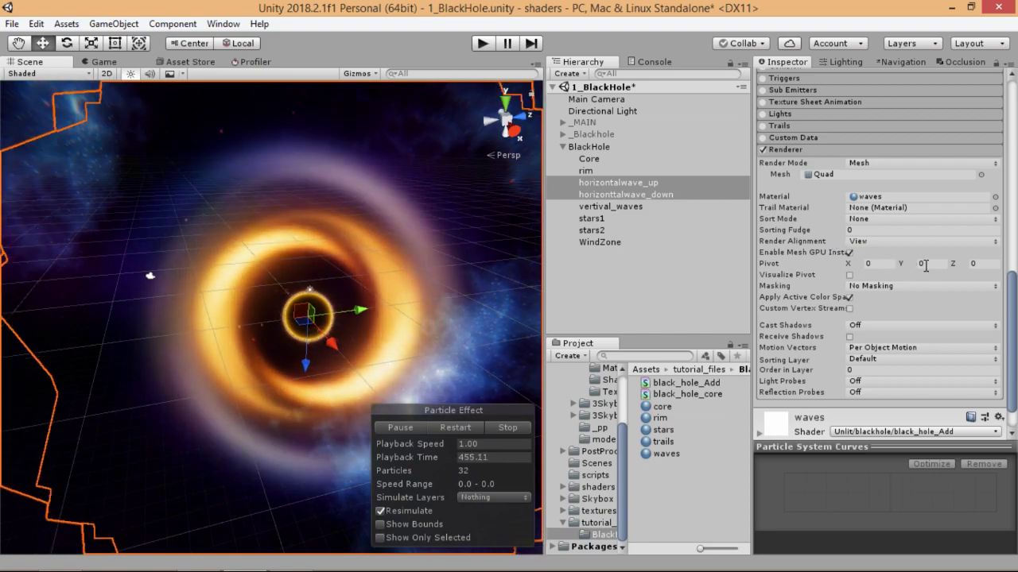
{"action": "left_click", "coordinate": [102, 63]}
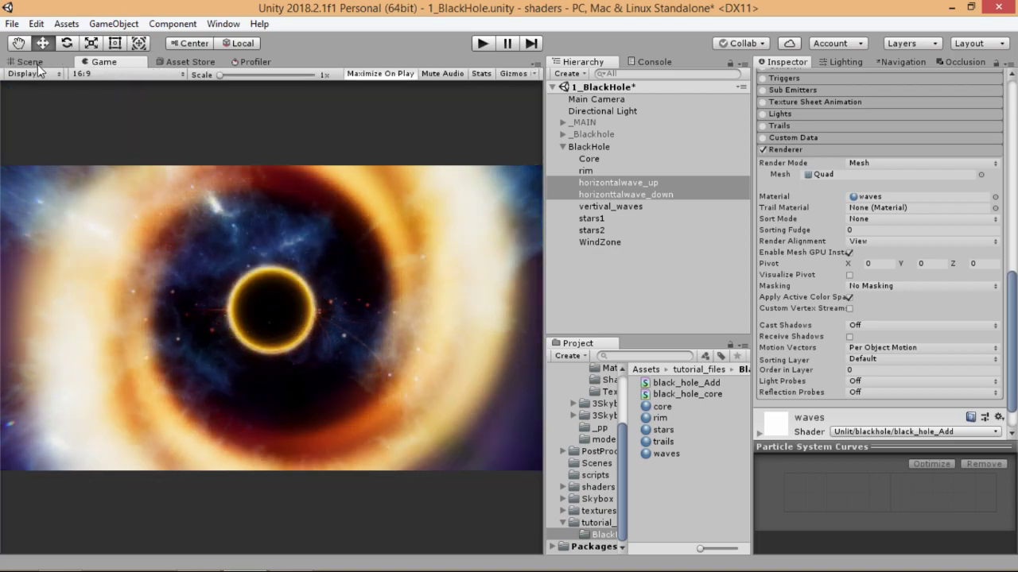
{"action": "left_click", "coordinate": [29, 62]}
- Change the horizontal waves' Render Alignment to Local and check the tilted rings in the Scene and Game views
{"action": "left_click", "coordinate": [927, 256]}
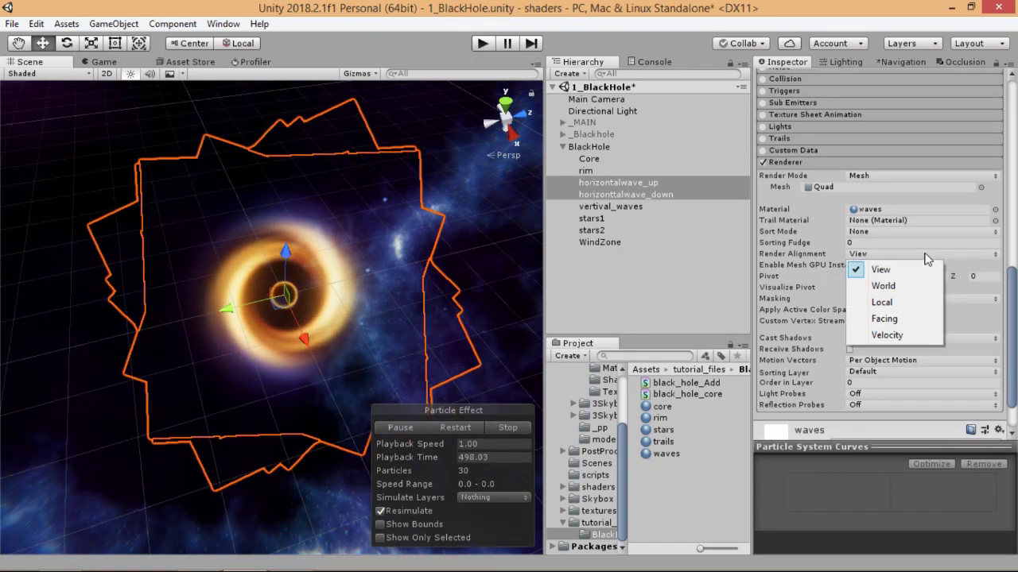
{"action": "left_click", "coordinate": [881, 302]}
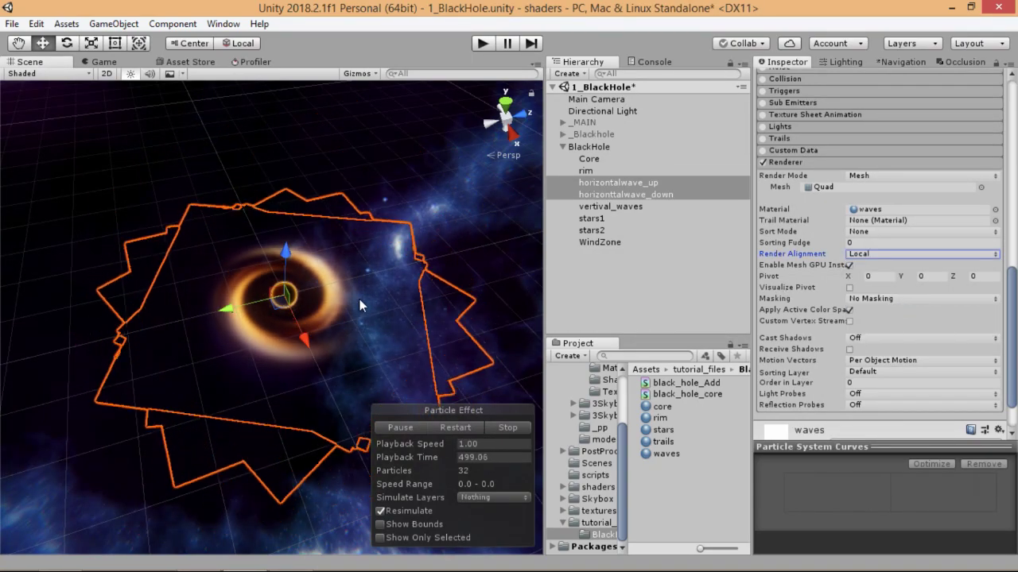
{"action": "mouse_move", "coordinate": [365, 300]}
{"action": "left_mouse_down", "text": "alt"}
{"action": "mouse_move", "coordinate": [378, 295]}
{"action": "mouse_move", "coordinate": [359, 295]}
{"action": "left_mouse_up", "text": "alt"}
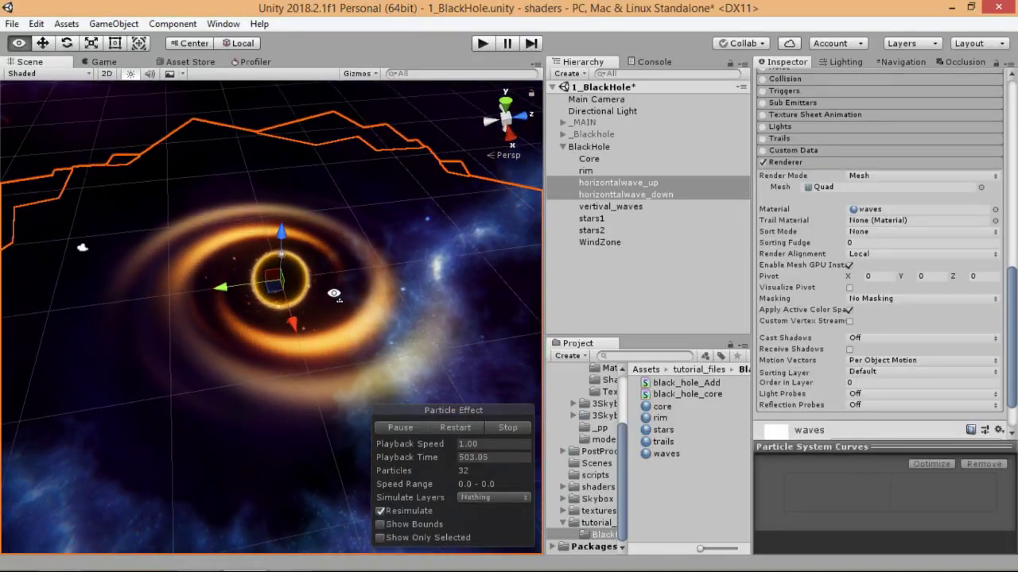
{"action": "scroll", "coordinate": [350, 302], "scroll_direction": "up", "scroll_amount": 3}
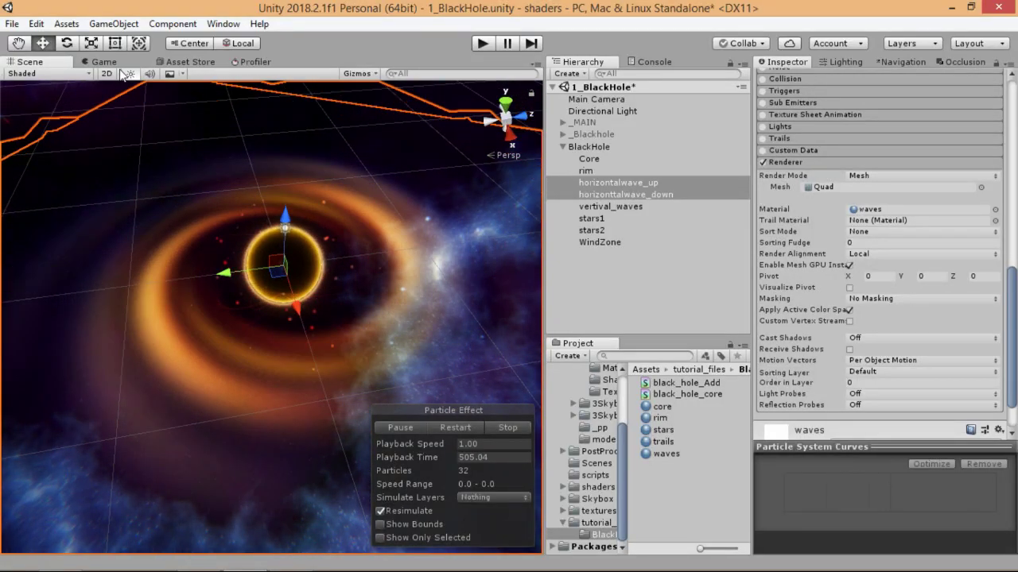
{"action": "left_click", "coordinate": [117, 63]}
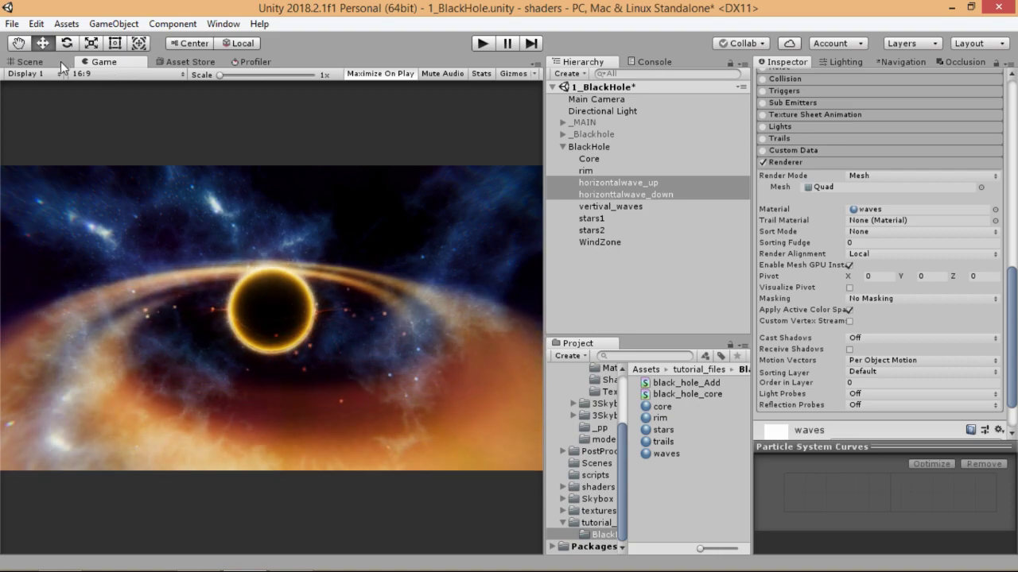
{"action": "left_click", "coordinate": [60, 62]}
{"action": "left_click_drag", "start_coordinate": [343, 199], "coordinate": [320, 289], "text": "alt"}
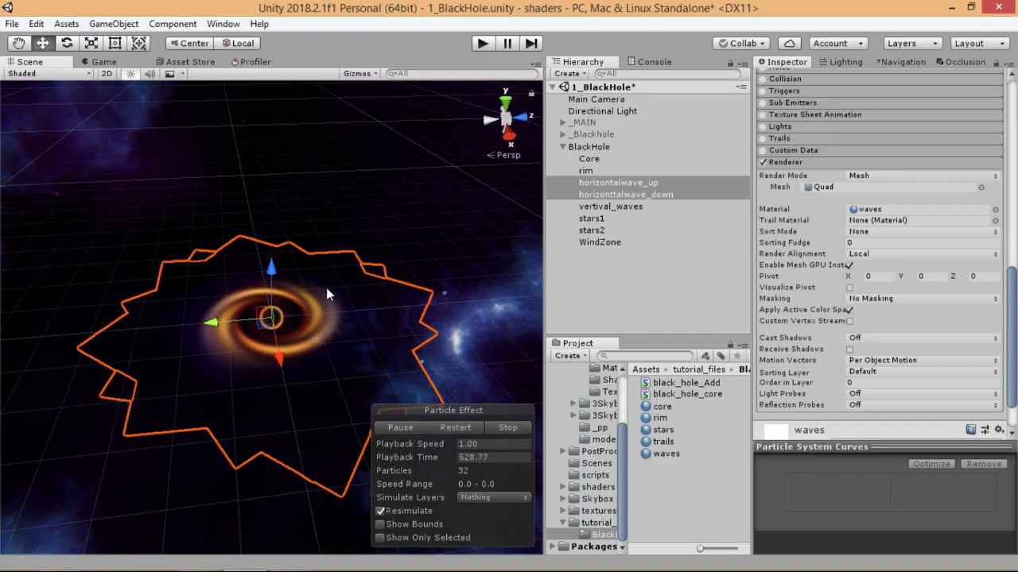
{"action": "scroll", "coordinate": [332, 291], "scroll_direction": "up", "scroll_amount": 5}
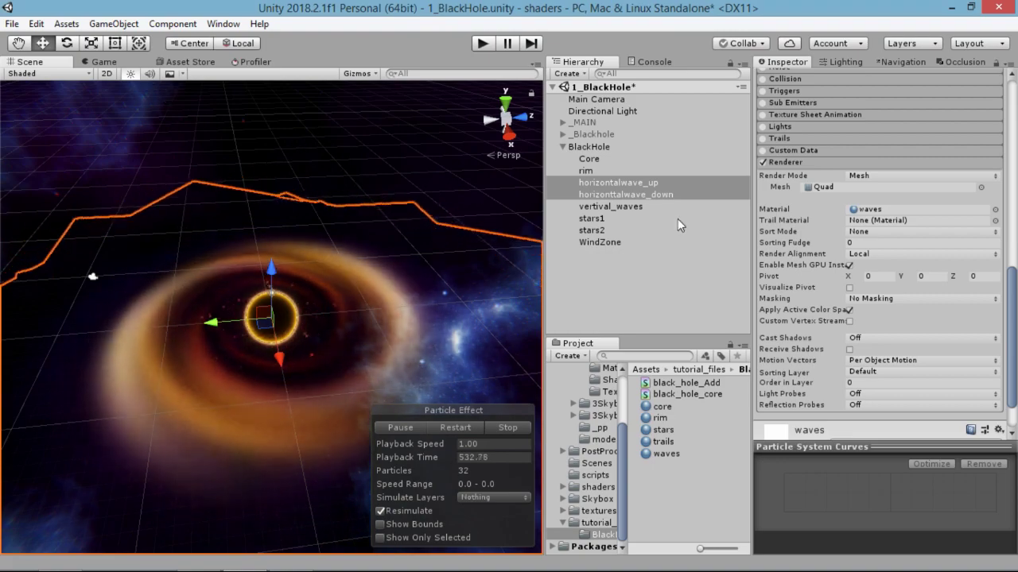
- Select only horizonttalwave_down and copy its Particle System component
{"action": "left_click", "coordinate": [622, 206]}
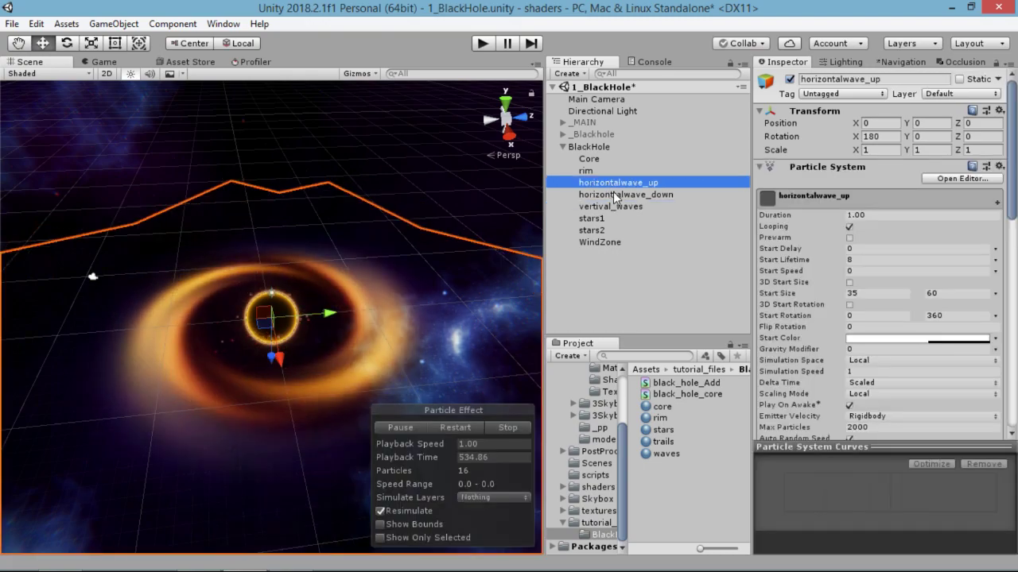
{"action": "left_click", "coordinate": [619, 195], "text": "shift"}
{"action": "left_click", "coordinate": [620, 196]}
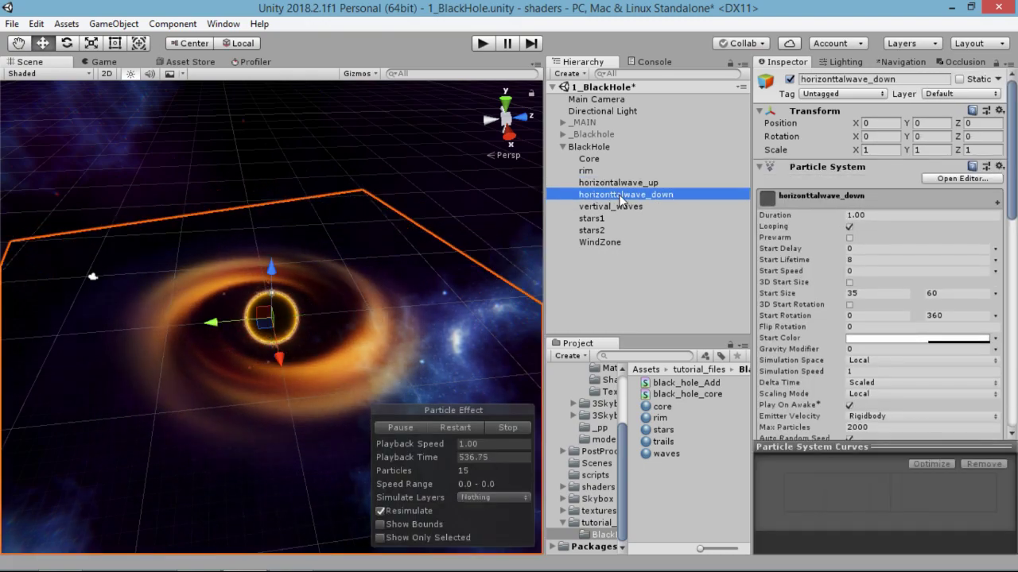
{"action": "left_click", "coordinate": [999, 167]}
{"action": "left_click", "coordinate": [909, 287]}
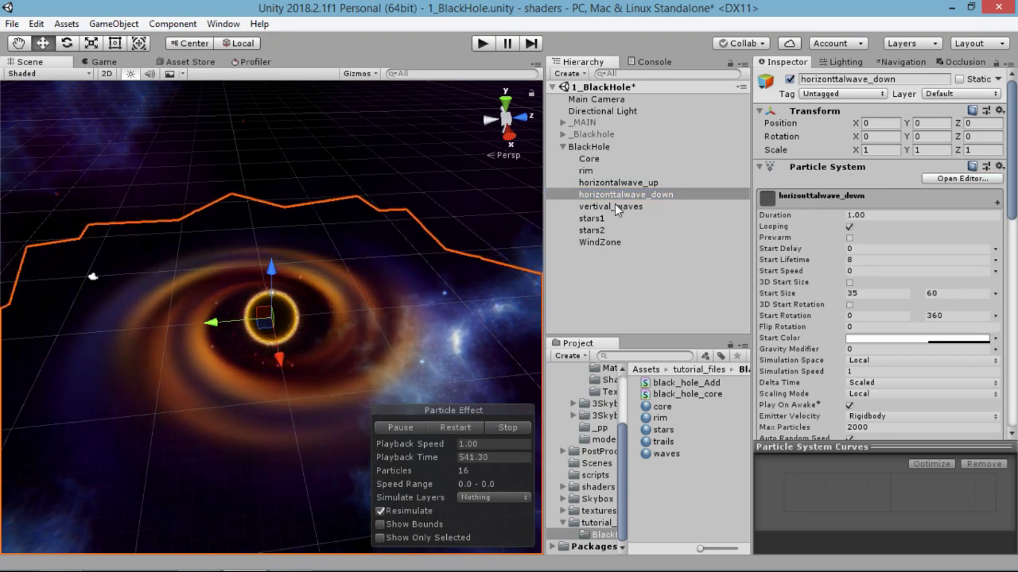
- Set the X rotation of vertival_waves to -90 and paste the copied Particle System onto it as a new component
{"action": "left_click", "coordinate": [615, 206]}
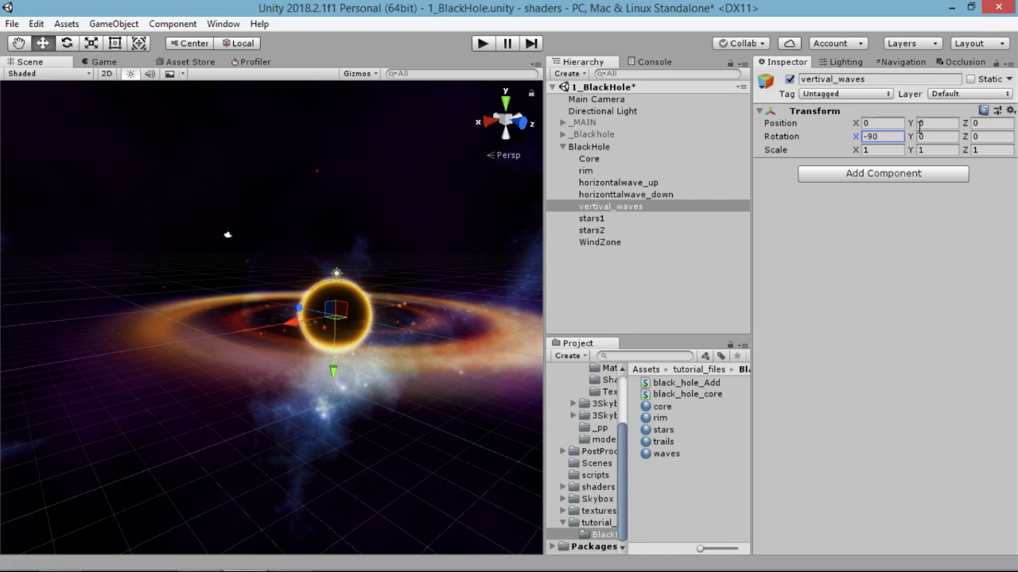
{"action": "left_click", "coordinate": [1011, 111]}
{"action": "left_click", "coordinate": [938, 198]}
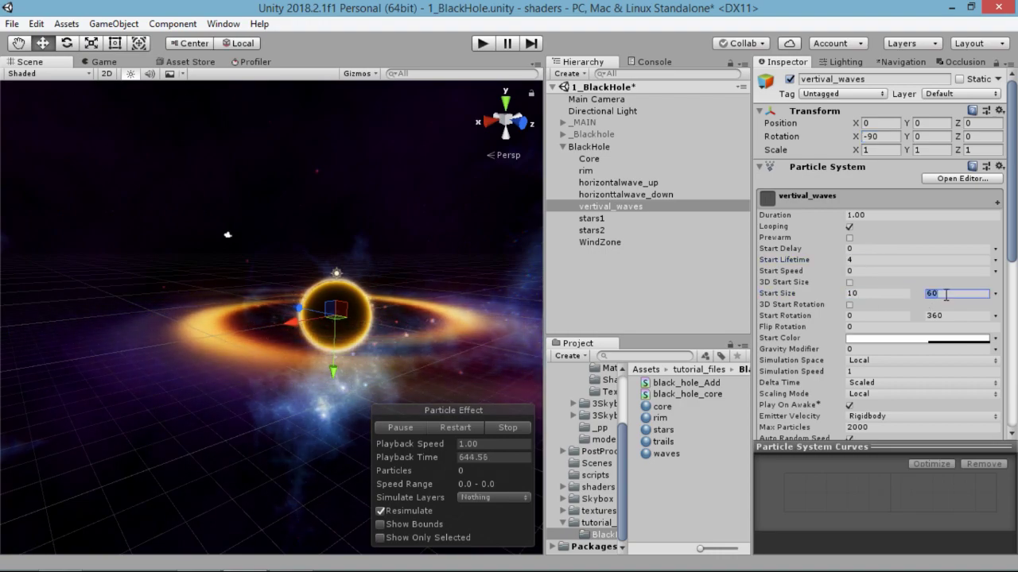
- Set vertival_waves' Start Lifetime to 4, Start Size to 10–20, Max Particles to 1000 and Rate over Time to 1, and collapse the Emission module
{"action": "scroll", "coordinate": [911, 304], "scroll_direction": "down", "scroll_amount": 5}
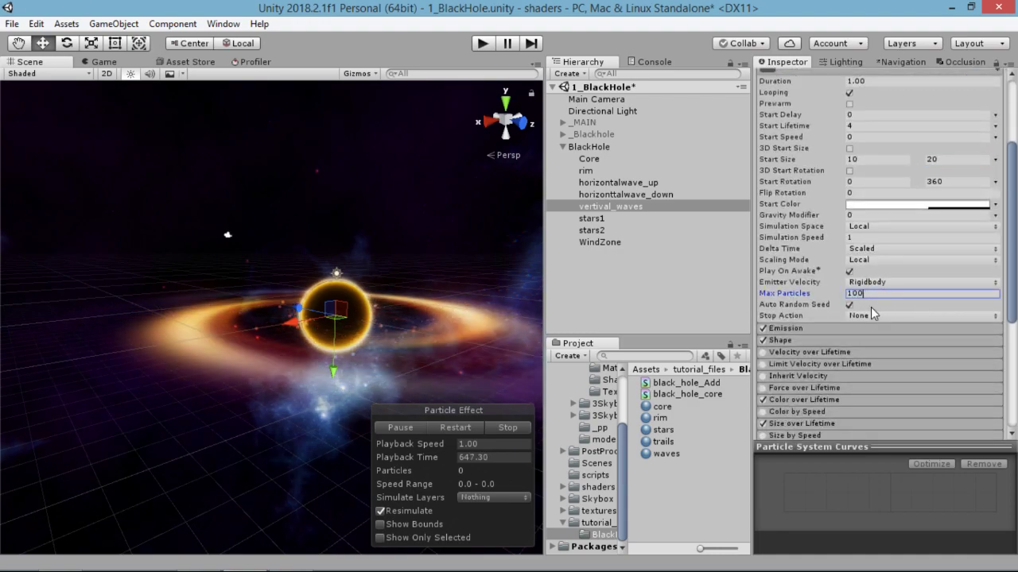
{"action": "left_click", "coordinate": [819, 329]}
{"action": "key", "text": "Tab"}
{"action": "type", "text": "1"}
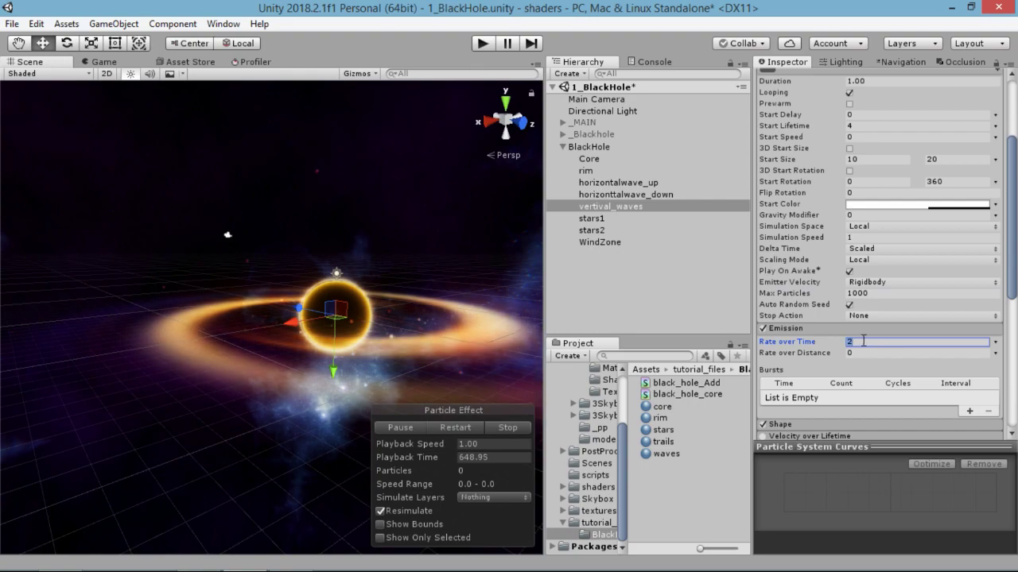
{"action": "left_click", "coordinate": [823, 329]}
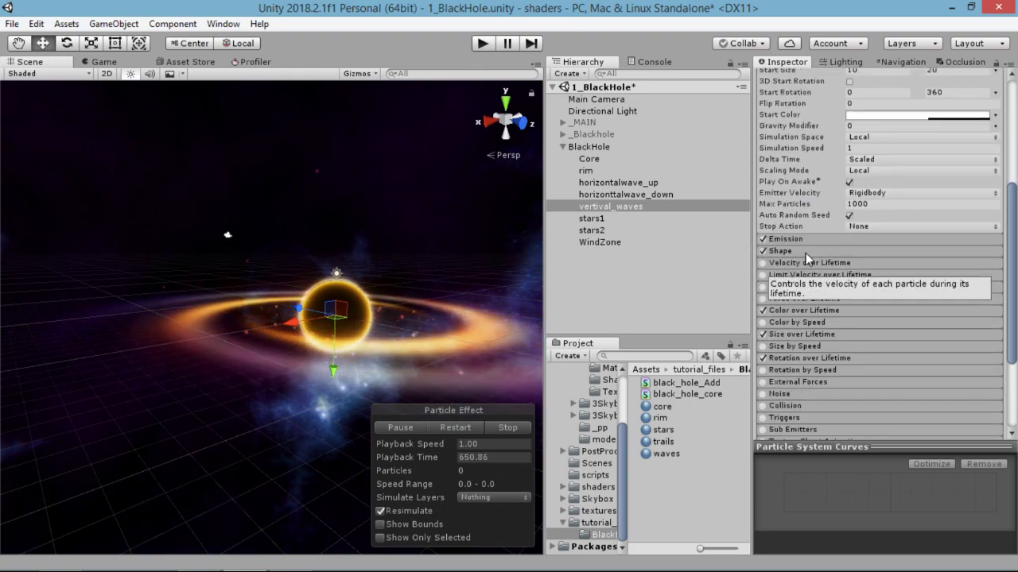
- Change vertival_waves' Color over Lifetime to the preset gradient fading in and out around yellow-orange, and collapse the module
{"action": "left_click", "coordinate": [805, 251]}
{"action": "scroll", "coordinate": [884, 280], "scroll_direction": "down", "scroll_amount": 2}
{"action": "scroll", "coordinate": [884, 280], "scroll_direction": "down", "scroll_amount": 2}
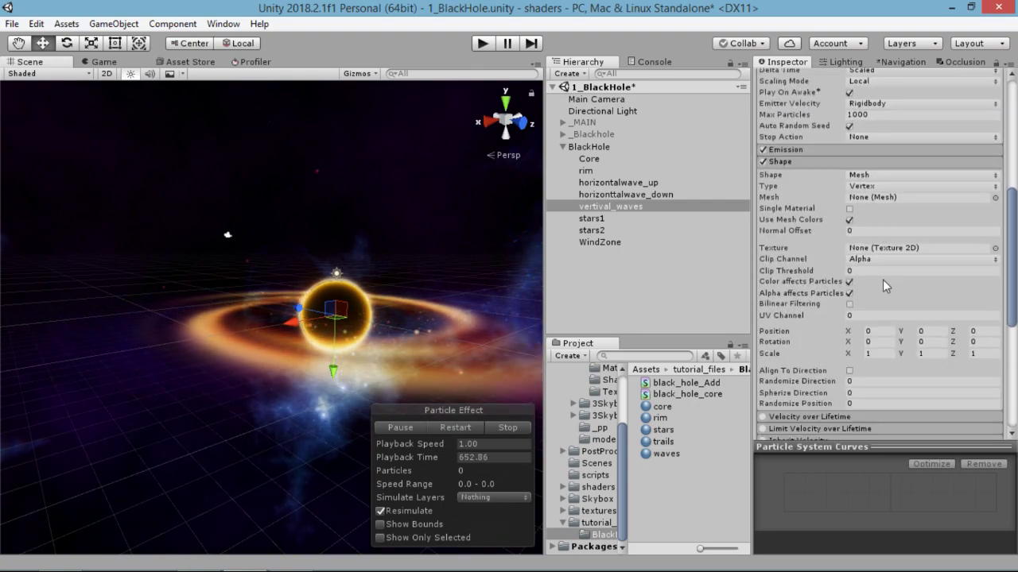
{"action": "left_click", "coordinate": [801, 163]}
{"action": "left_click", "coordinate": [797, 220]}
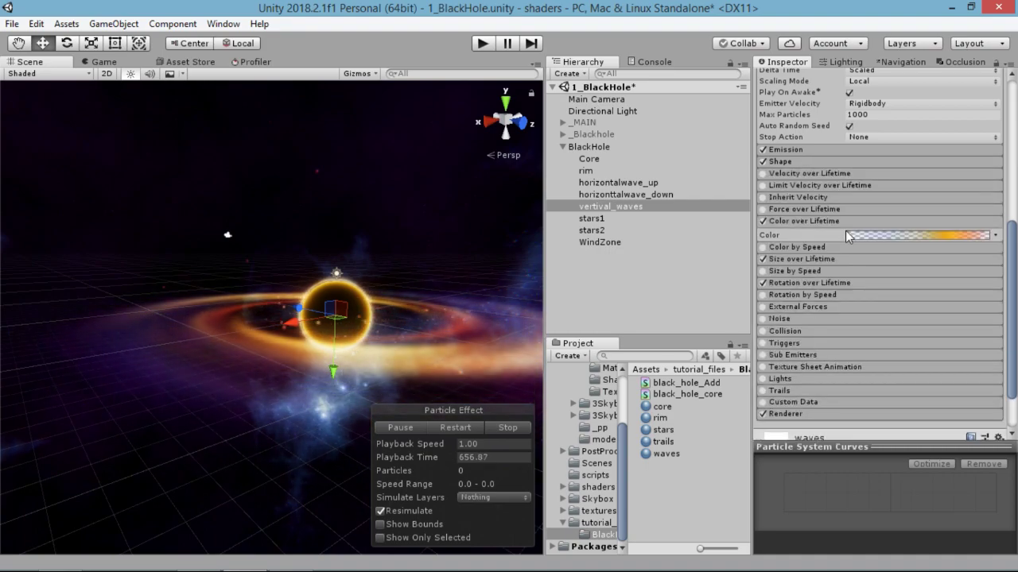
{"action": "left_click", "coordinate": [919, 235]}
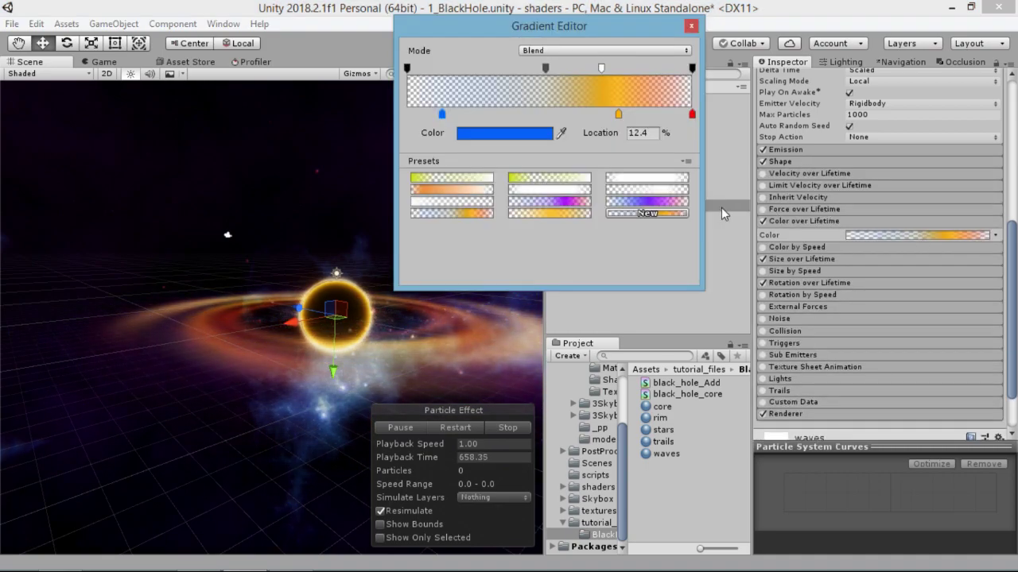
{"action": "left_click", "coordinate": [558, 214]}
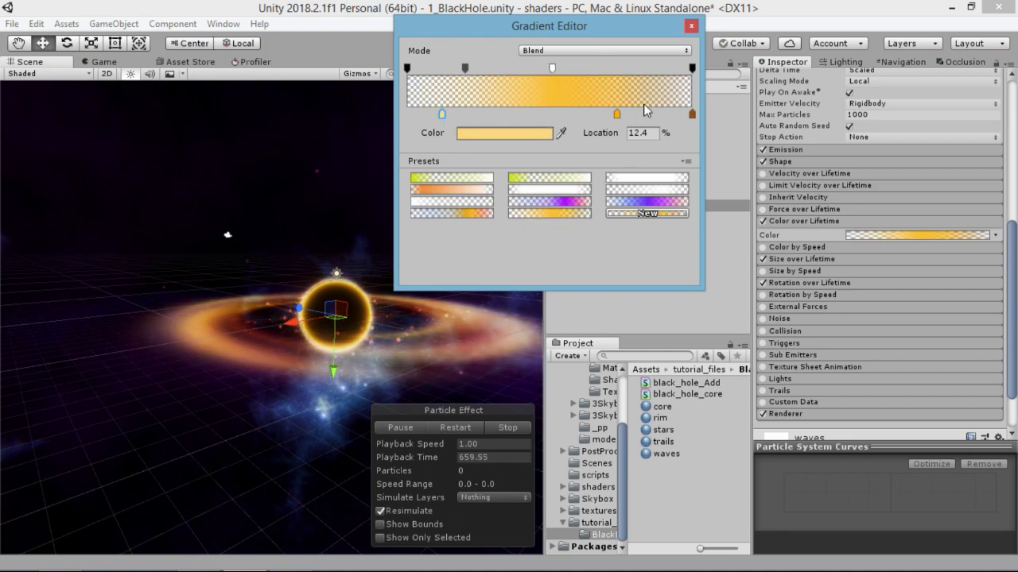
{"action": "left_click", "coordinate": [690, 27]}
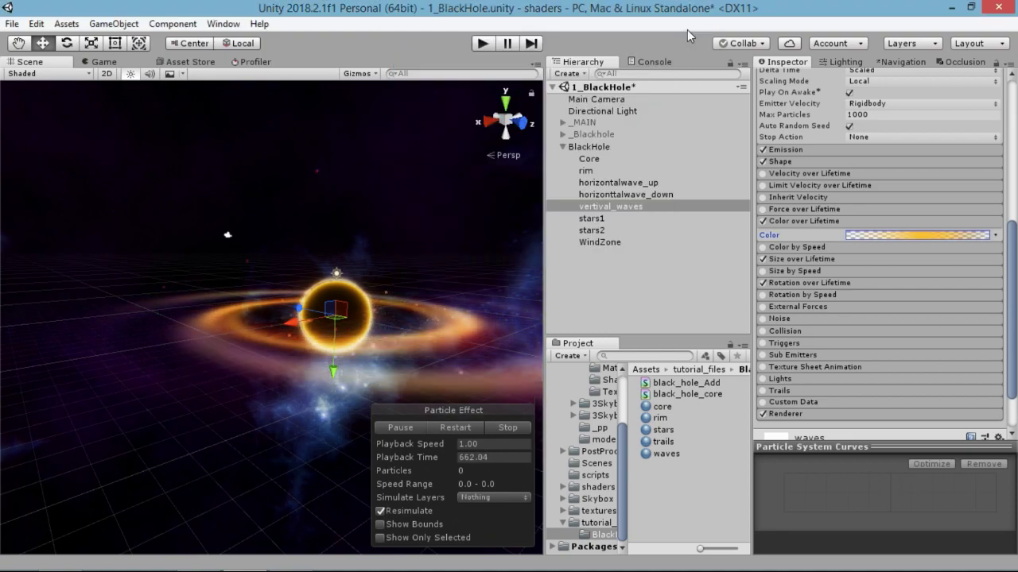
{"action": "left_click", "coordinate": [819, 223]}
- Reshape vertival_waves' Size over Lifetime curve to fall smoothly from 1 to about 0 at the end, and collapse the module
{"action": "left_click", "coordinate": [816, 243]}
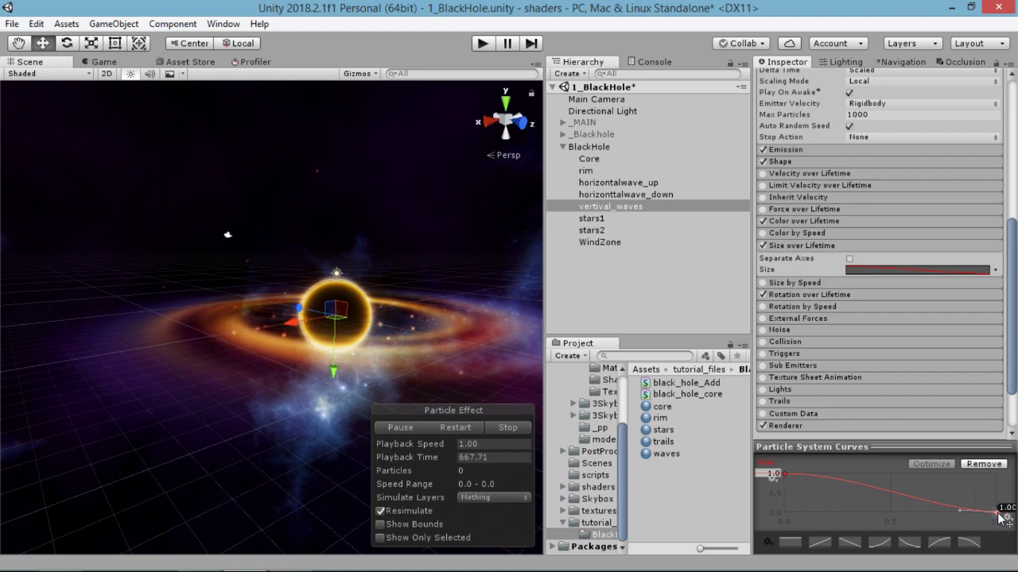
{"action": "left_click_drag", "start_coordinate": [962, 511], "coordinate": [963, 502]}
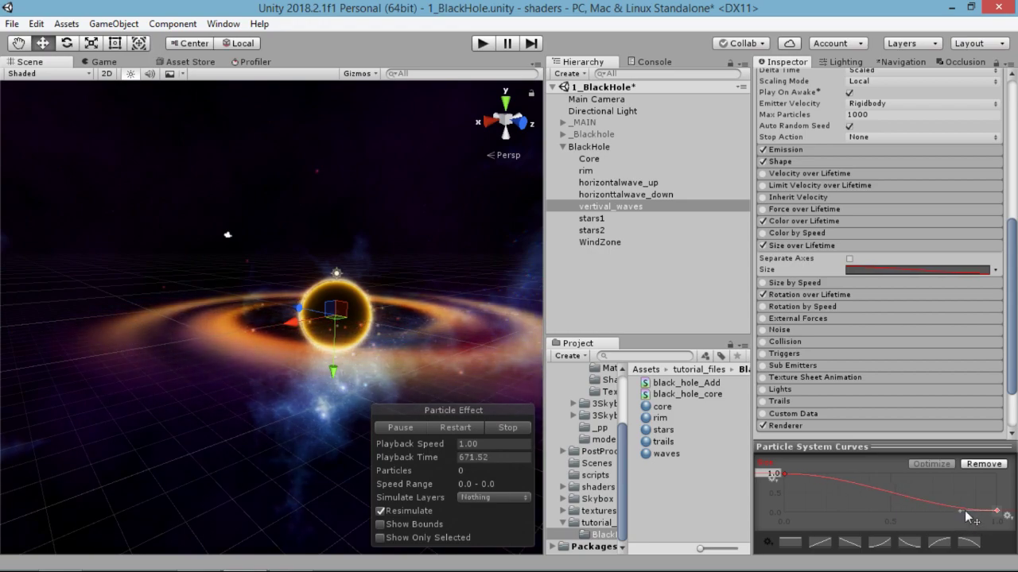
{"action": "left_click", "coordinate": [831, 244]}
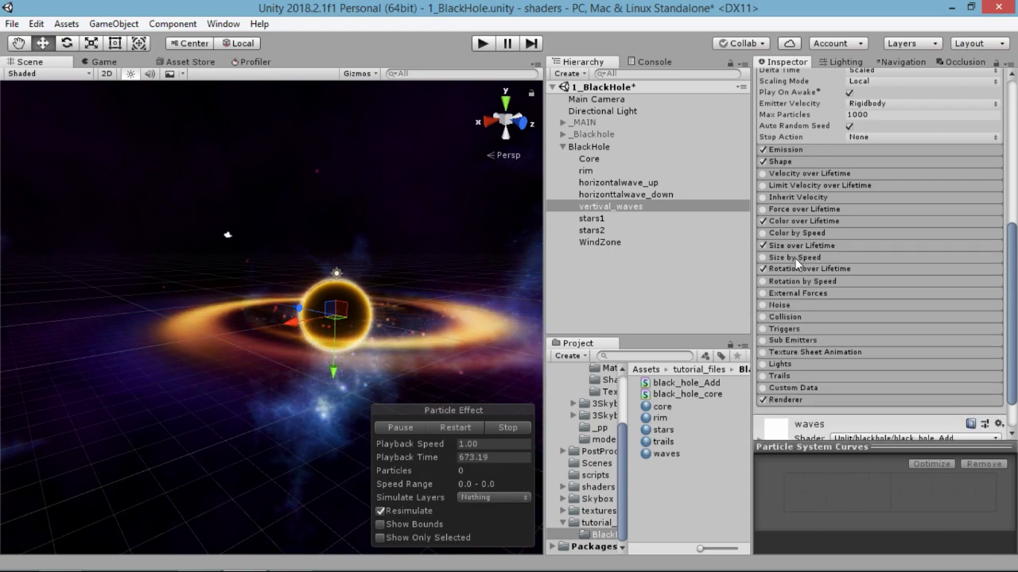
- Change vertival_waves' particle Renderer to Billboard render mode with View render alignment
{"action": "left_click", "coordinate": [792, 267]}
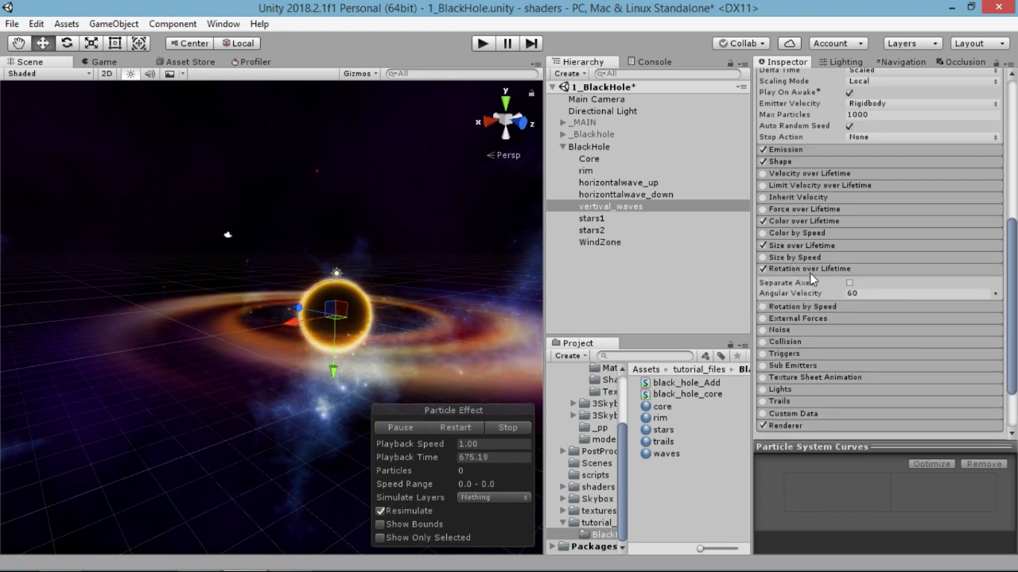
{"action": "left_click", "coordinate": [809, 272]}
{"action": "left_click", "coordinate": [791, 401]}
{"action": "scroll", "coordinate": [833, 317], "scroll_direction": "down", "scroll_amount": 5}
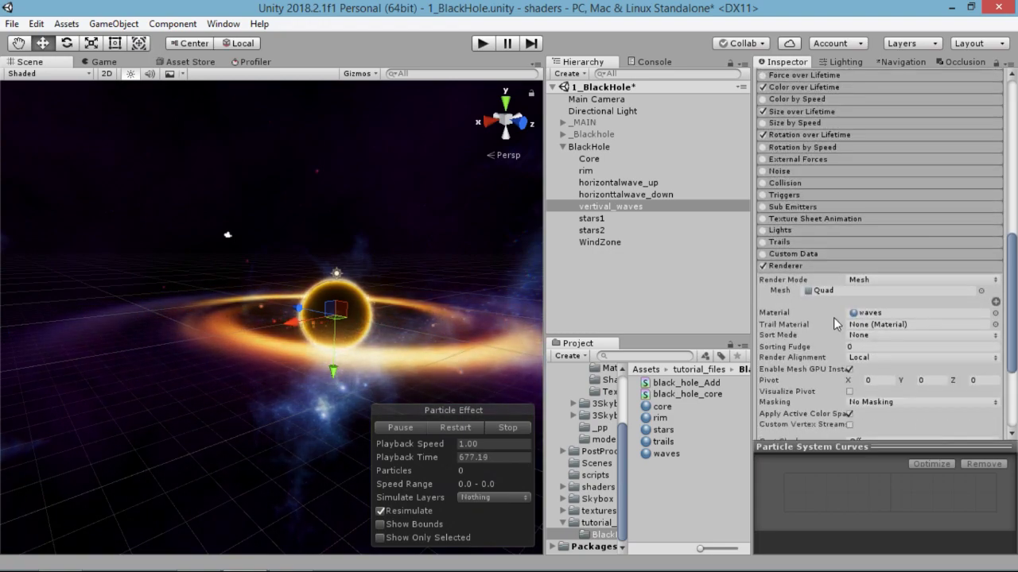
{"action": "scroll", "coordinate": [859, 306], "scroll_direction": "down", "scroll_amount": 3}
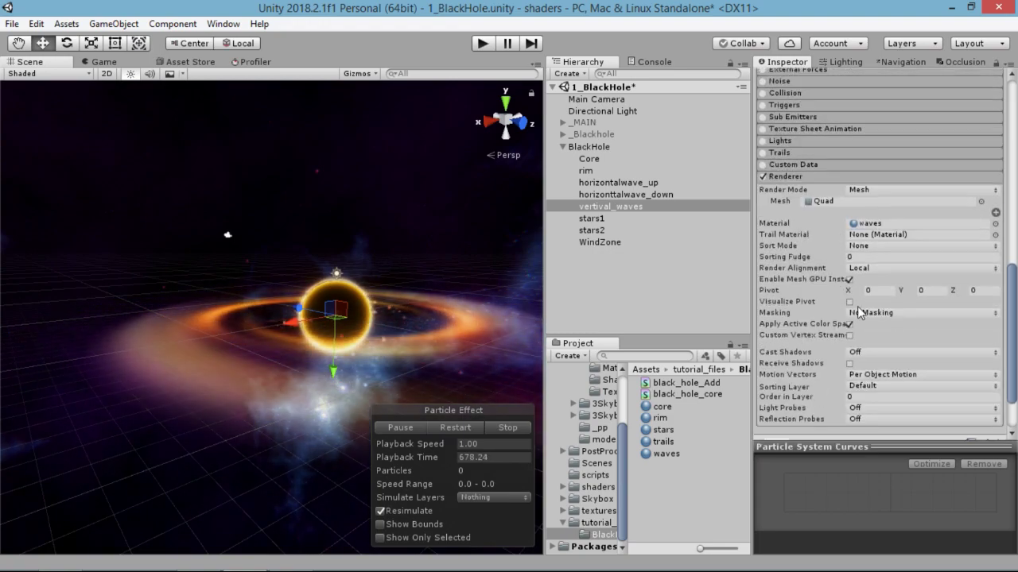
{"action": "left_click", "coordinate": [887, 192]}
{"action": "left_click", "coordinate": [887, 208]}
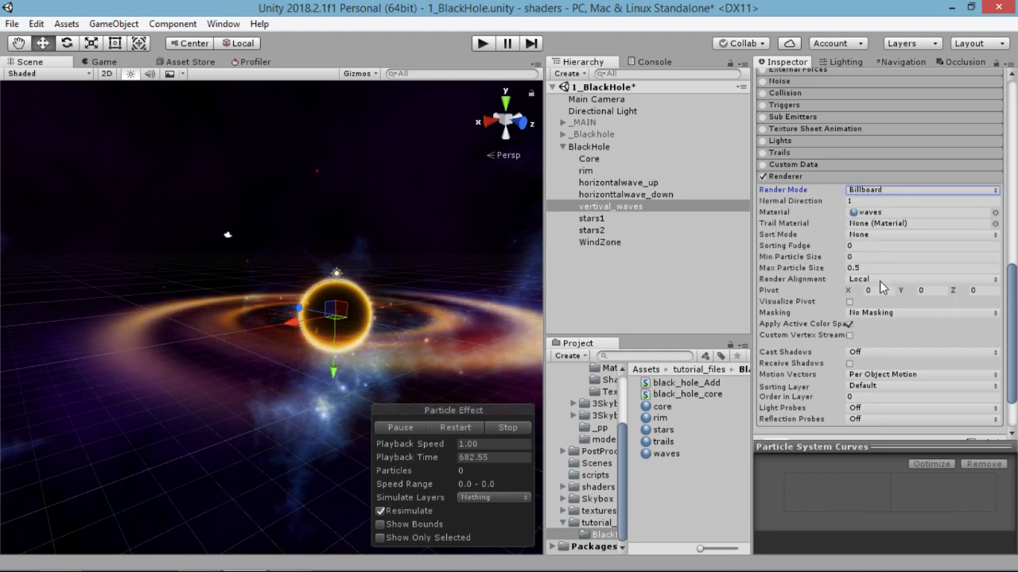
{"action": "left_click", "coordinate": [883, 279]}
{"action": "left_click", "coordinate": [882, 297]}
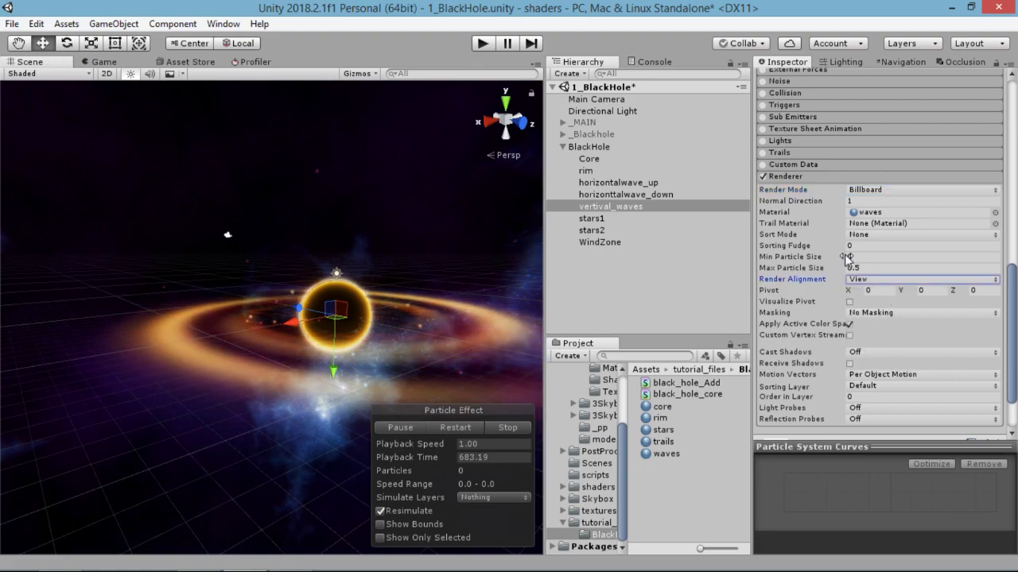
- Restart the vertival_waves particle preview, inspect the waves from several angles, and run the scene in Play mode
{"action": "left_click", "coordinate": [463, 425]}
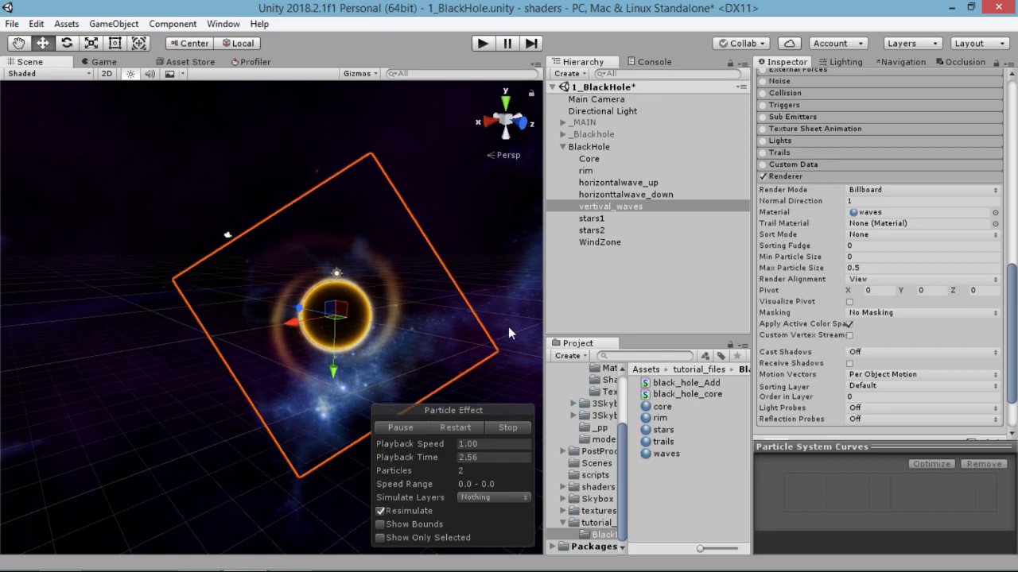
{"action": "left_click_drag", "start_coordinate": [512, 329], "coordinate": [447, 336], "text": "alt"}
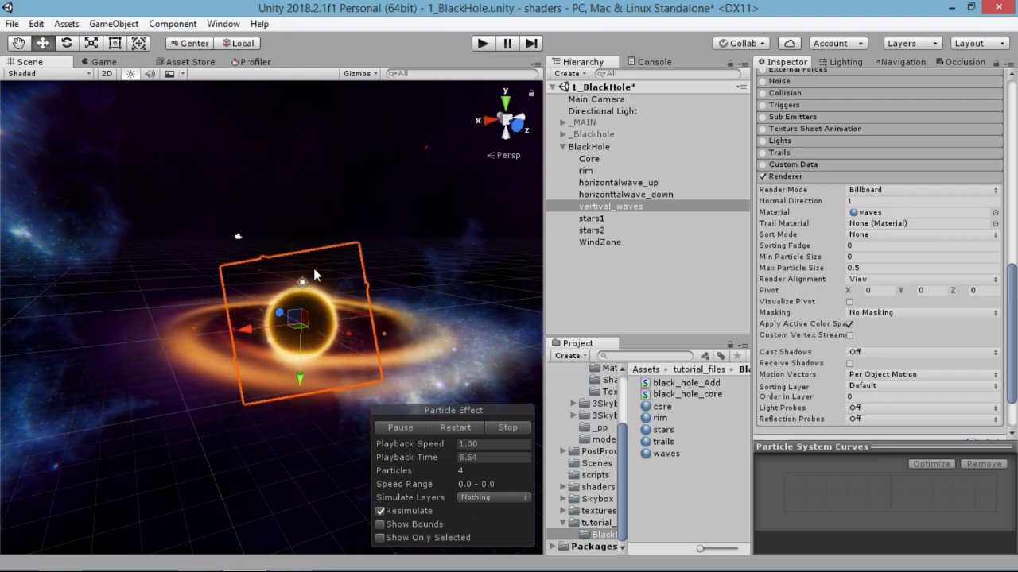
{"action": "left_click_drag", "start_coordinate": [335, 323], "coordinate": [365, 317], "text": "alt"}
{"action": "key", "text": "ctrl+p"}
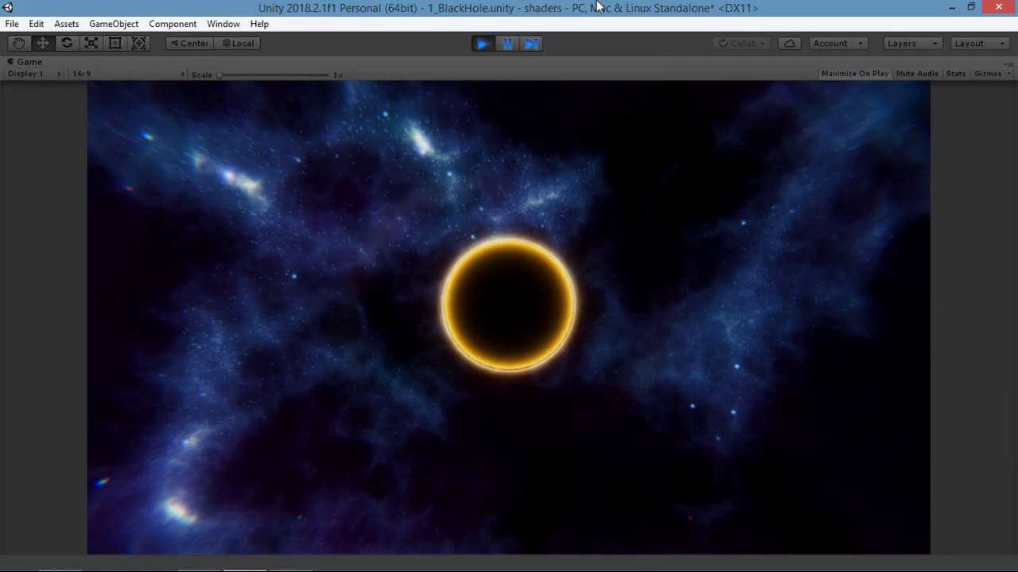